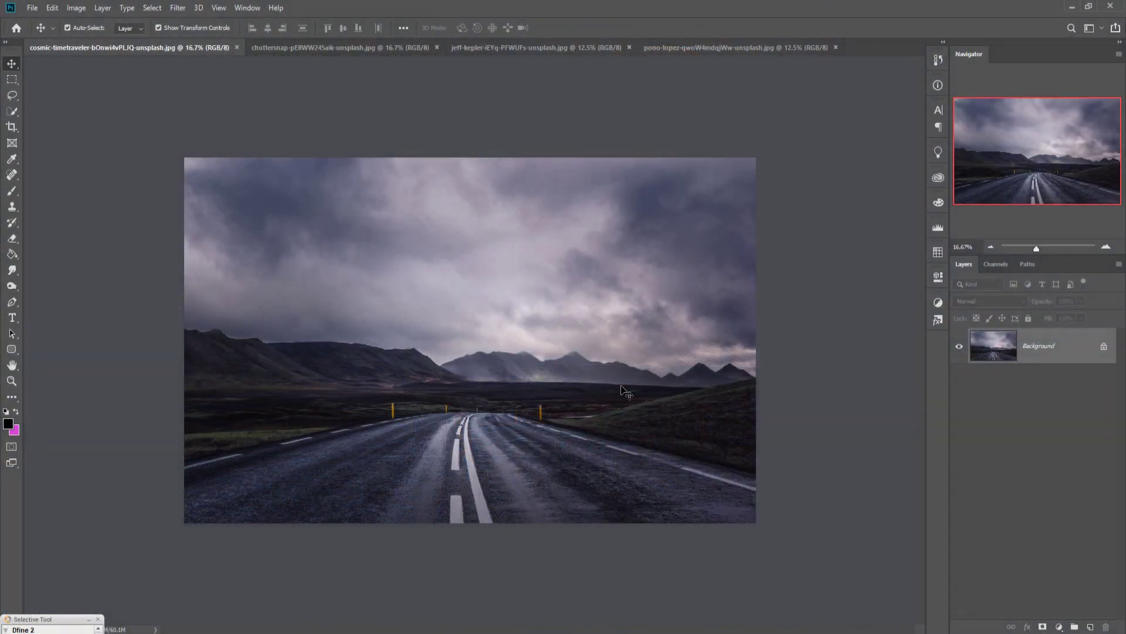
Create a new 1920×1080 px, 300 ppi document with a white background via Ctrl+N.
{"action": "left_click", "coordinate": [32, 7]}
{"action": "left_click", "coordinate": [32, 8]}
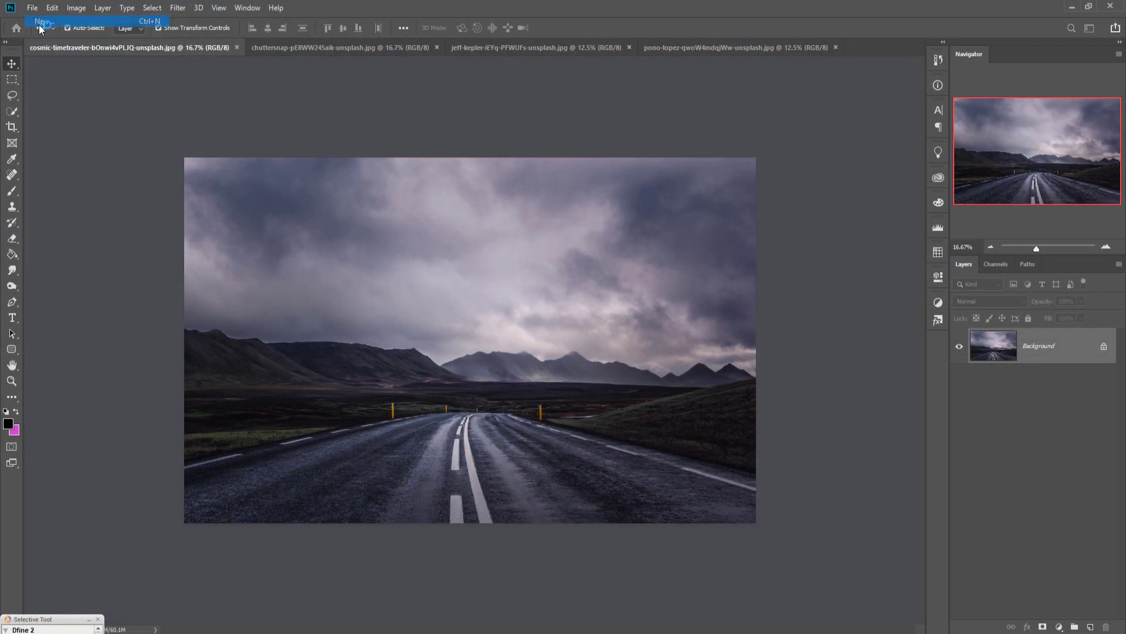
{"action": "key", "text": "ctrl+n"}
{"action": "type", "text": "300"}
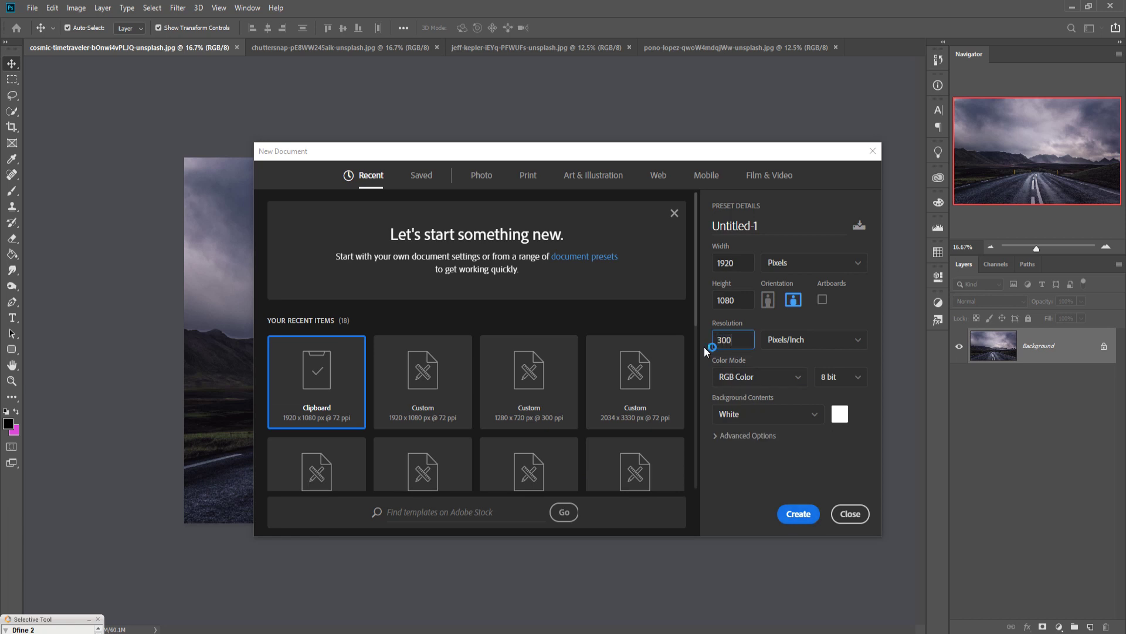
{"action": "left_click", "coordinate": [794, 513]}
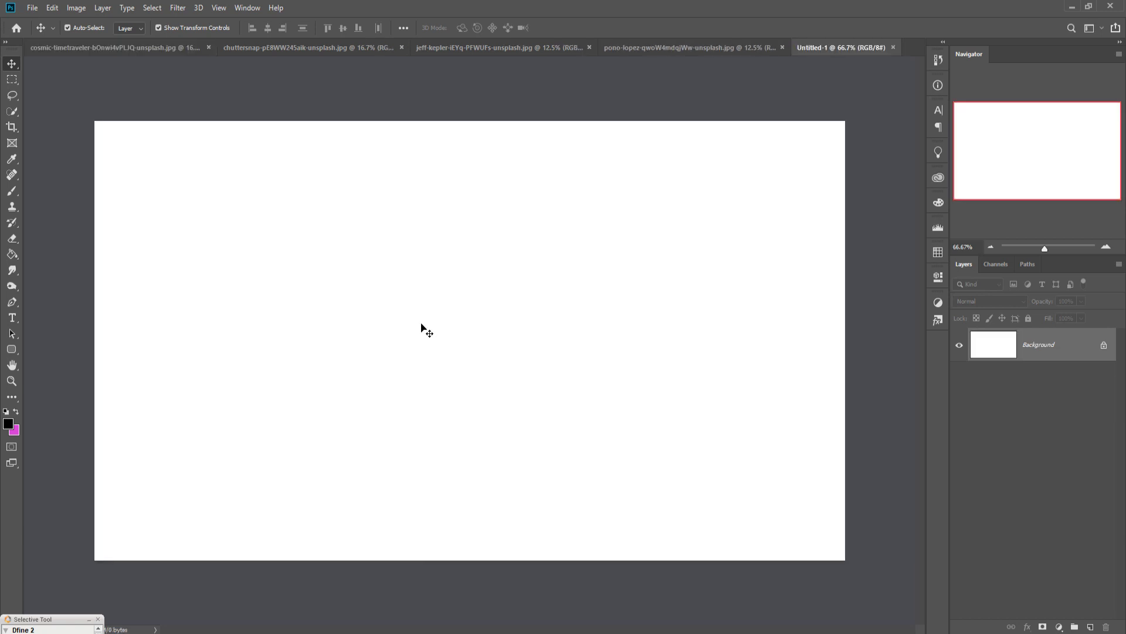
Drag the cloudy road photo into the Untitled-1 document as a new layer.
{"action": "left_click", "coordinate": [76, 47]}
{"action": "left_click_drag", "start_coordinate": [77, 47], "coordinate": [508, 128]}
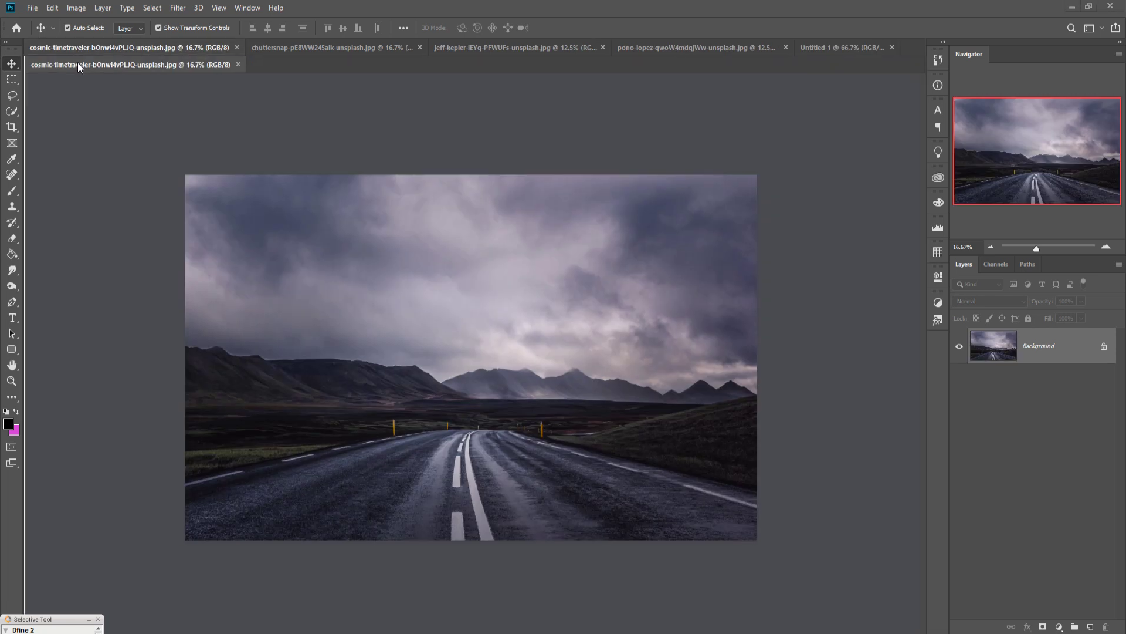
{"action": "left_click_drag", "start_coordinate": [372, 257], "coordinate": [467, 283]}
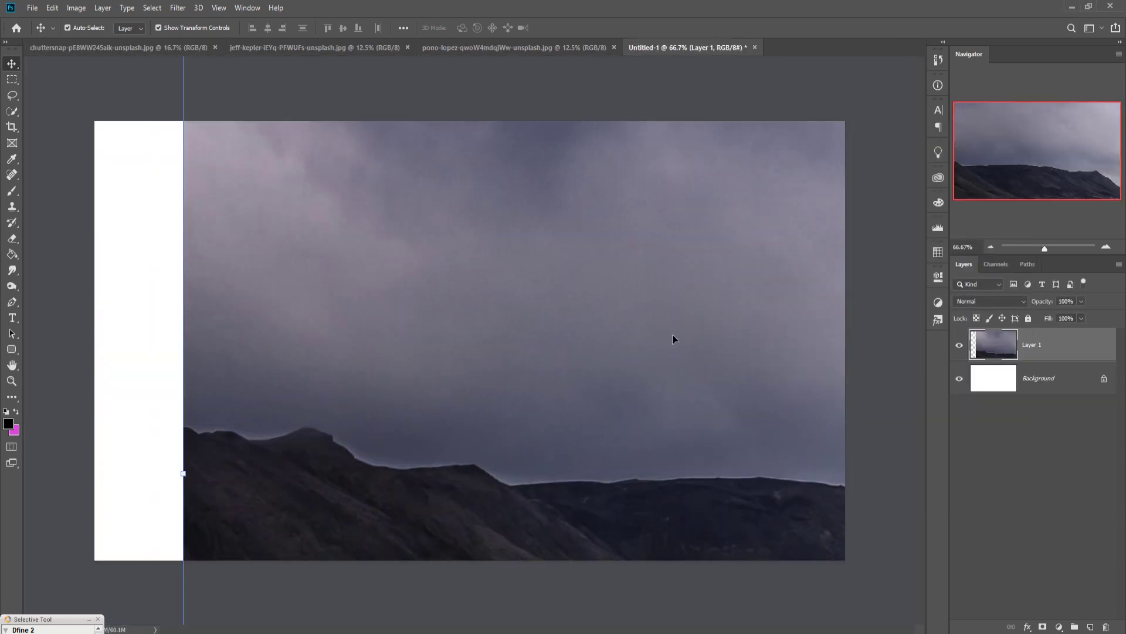
Free Transform the road photo layer so it fills the canvas, then commit.
{"action": "mouse_move", "coordinate": [189, 479]}
{"action": "left_mouse_down"}
{"action": "mouse_move", "coordinate": [842, 474]}
{"action": "mouse_move", "coordinate": [200, 340]}
{"action": "mouse_move", "coordinate": [716, 334]}
{"action": "mouse_move", "coordinate": [180, 344]}
{"action": "left_mouse_up"}
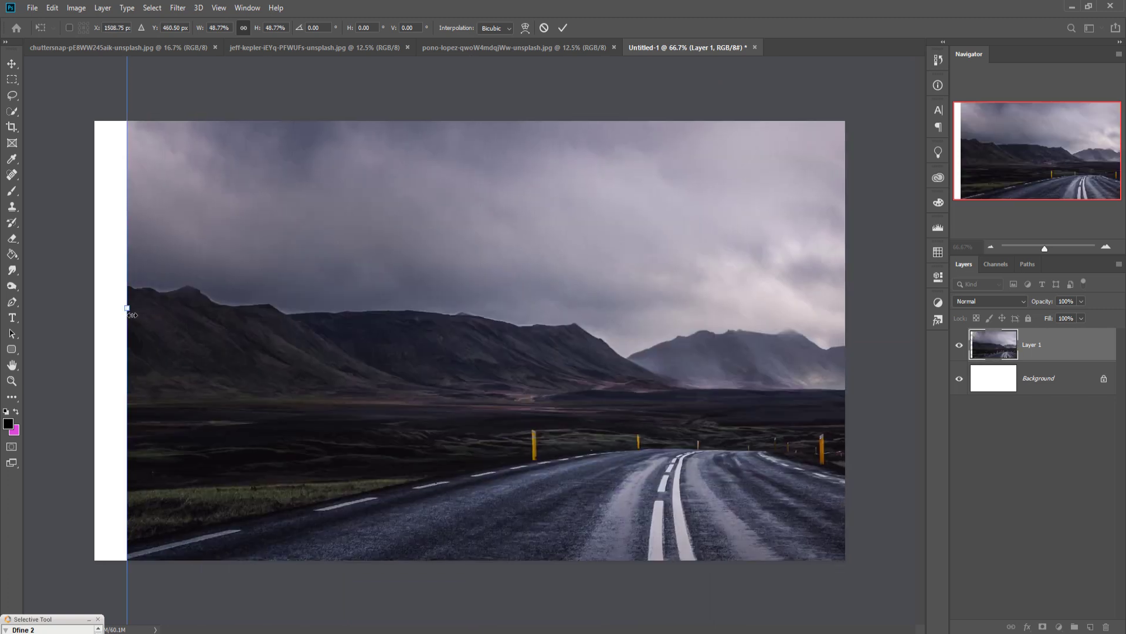
{"action": "mouse_move", "coordinate": [131, 315]}
{"action": "left_mouse_down"}
{"action": "mouse_move", "coordinate": [685, 315]}
{"action": "mouse_move", "coordinate": [498, 315]}
{"action": "left_mouse_up"}
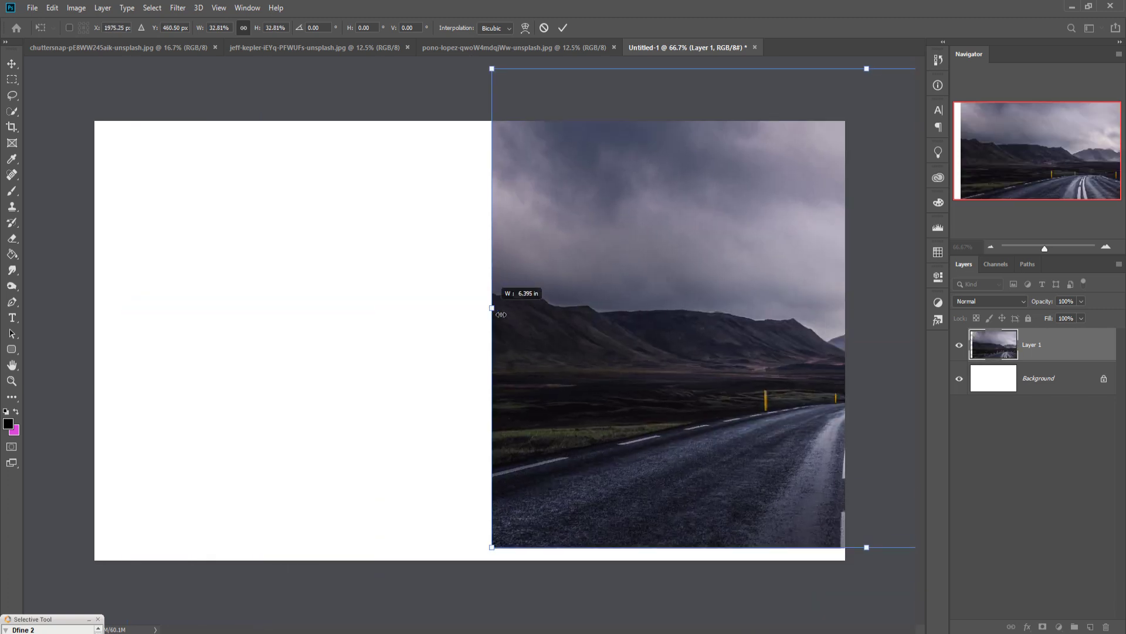
{"action": "mouse_move", "coordinate": [752, 290]}
{"action": "left_mouse_down"}
{"action": "mouse_move", "coordinate": [416, 301]}
{"action": "mouse_move", "coordinate": [340, 318]}
{"action": "mouse_move", "coordinate": [361, 327]}
{"action": "left_mouse_up"}
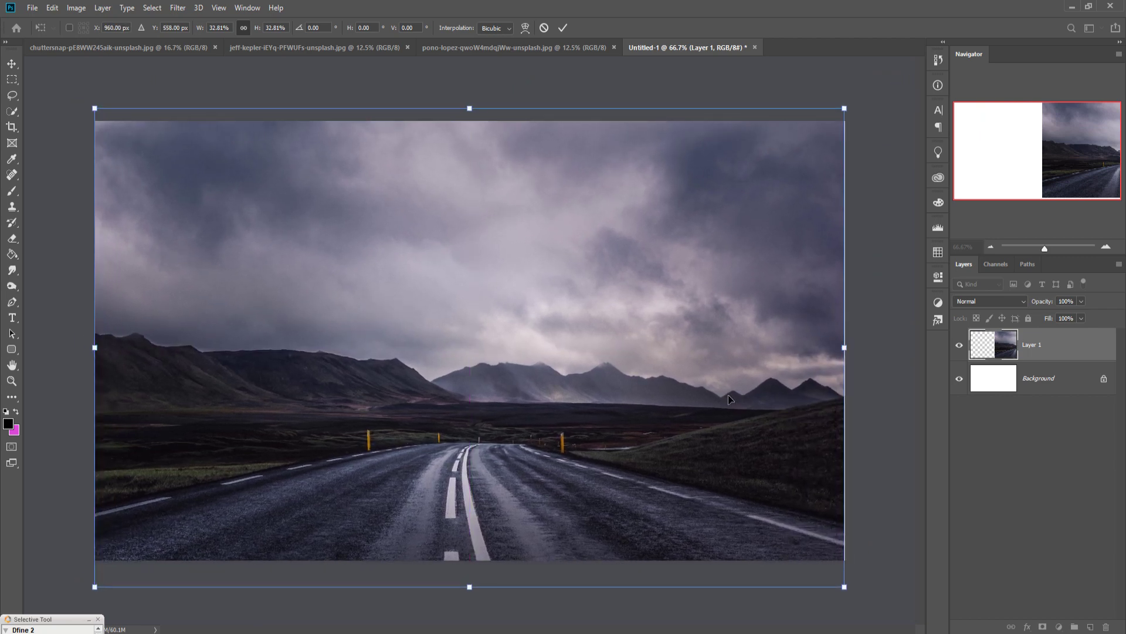
{"action": "left_click_drag", "start_coordinate": [846, 352], "coordinate": [845, 352]}
{"action": "left_click_drag", "start_coordinate": [817, 427], "coordinate": [817, 400]}
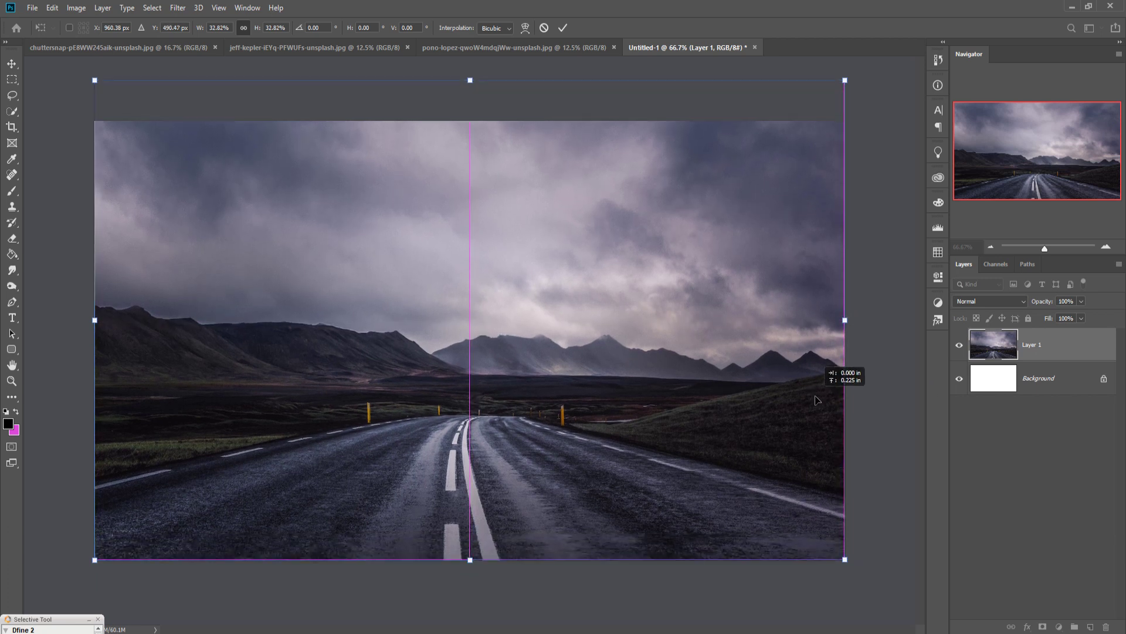
{"action": "left_click", "coordinate": [564, 28]}
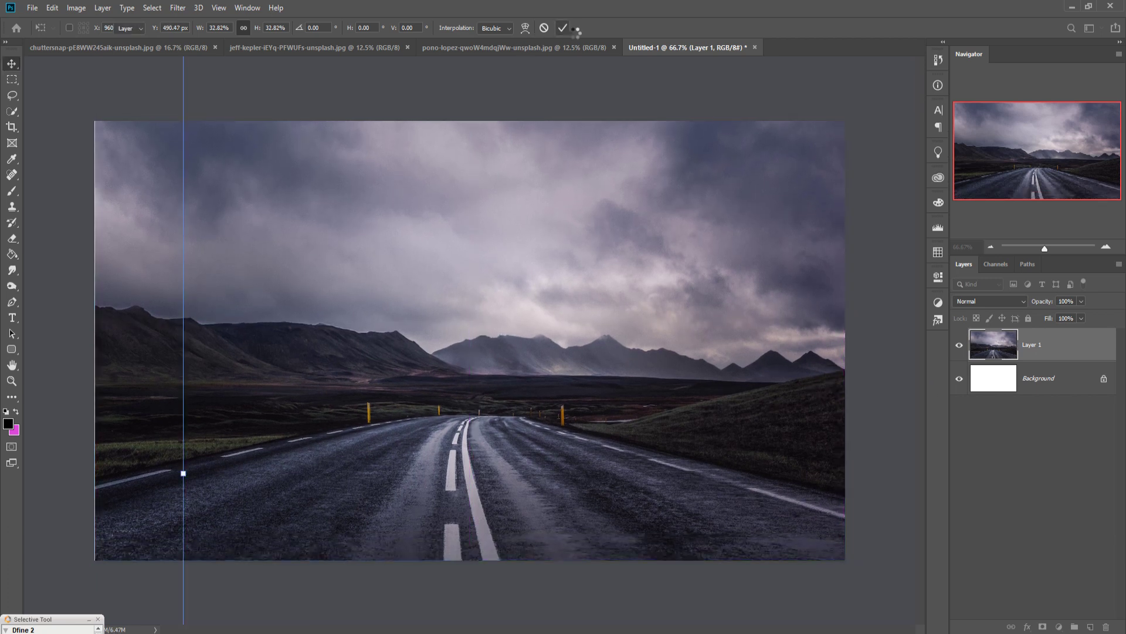
Quick-select the mountains, fields and road down to the bottom edge, excluding the sky.
{"action": "left_click", "coordinate": [9, 115]}
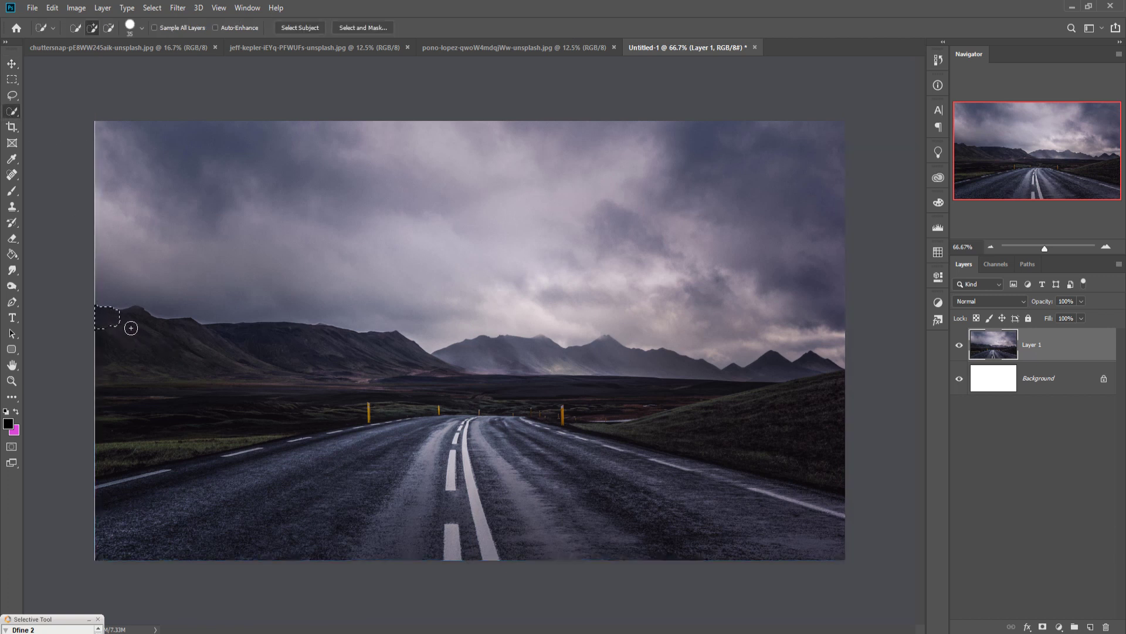
{"action": "left_click_drag", "start_coordinate": [183, 341], "coordinate": [338, 347]}
{"action": "left_click_drag", "start_coordinate": [551, 359], "coordinate": [607, 368]}
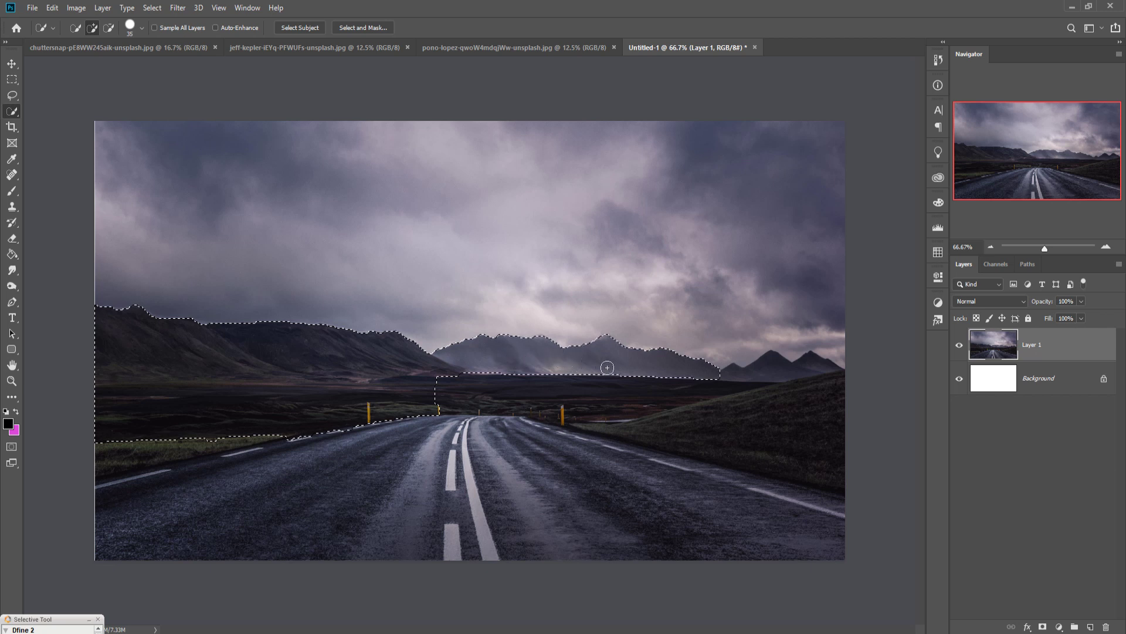
{"action": "left_click_drag", "start_coordinate": [762, 386], "coordinate": [796, 387]}
{"action": "left_click_drag", "start_coordinate": [854, 448], "coordinate": [326, 567]}
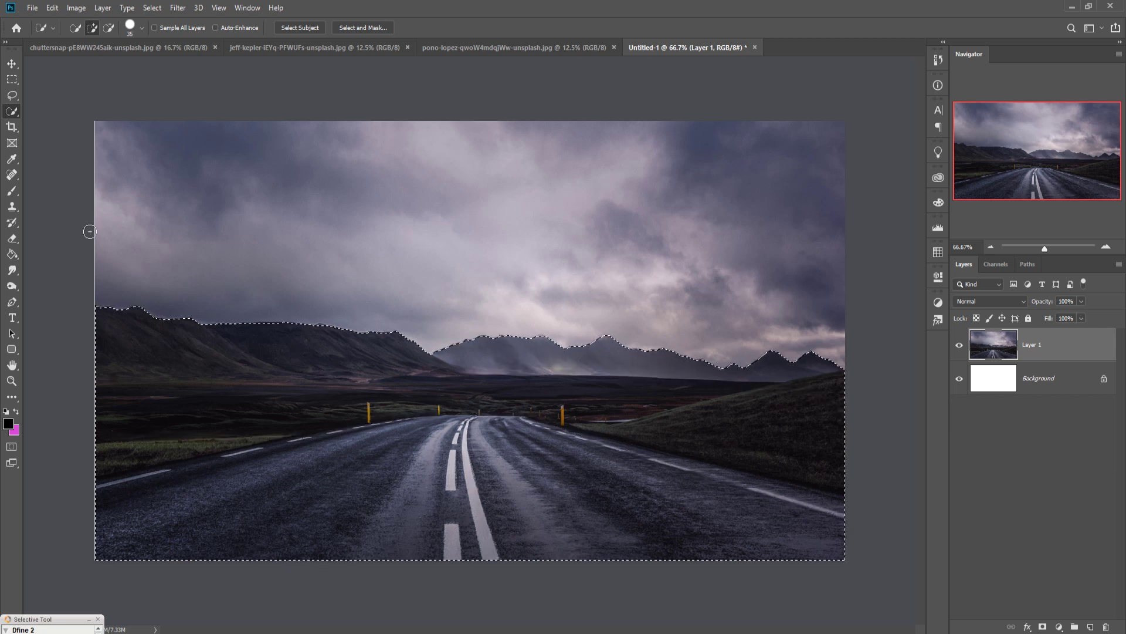
Copy and paste the selected landscape as Layer 2, toggling Layer 1 to check the cutout.
{"action": "key", "text": "v"}
{"action": "left_click", "coordinate": [52, 7]}
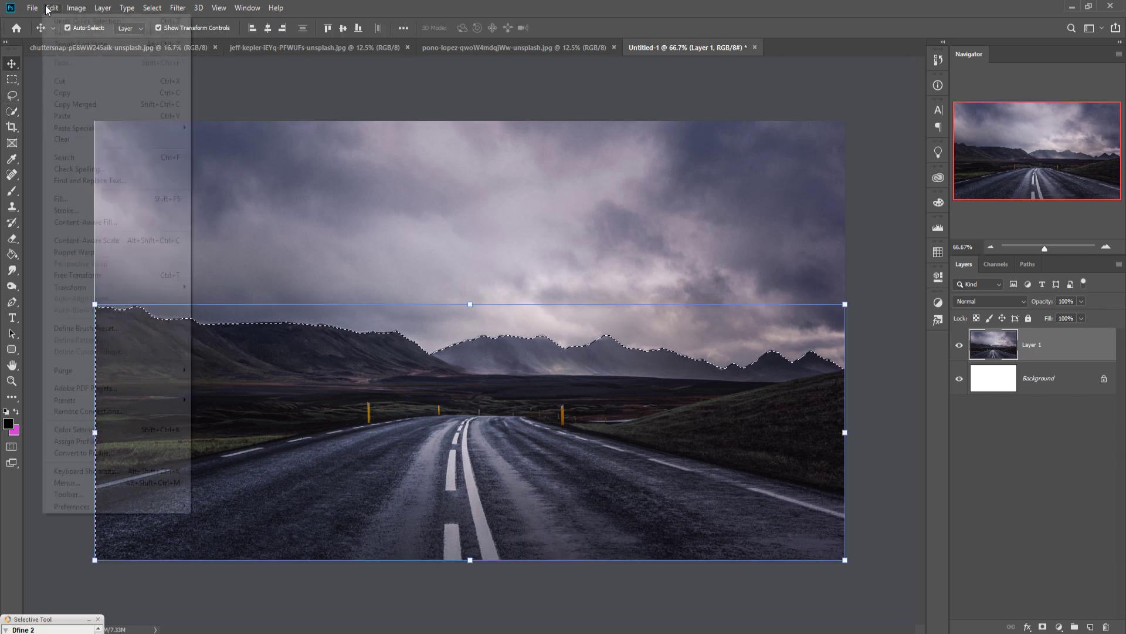
{"action": "left_click", "coordinate": [61, 94]}
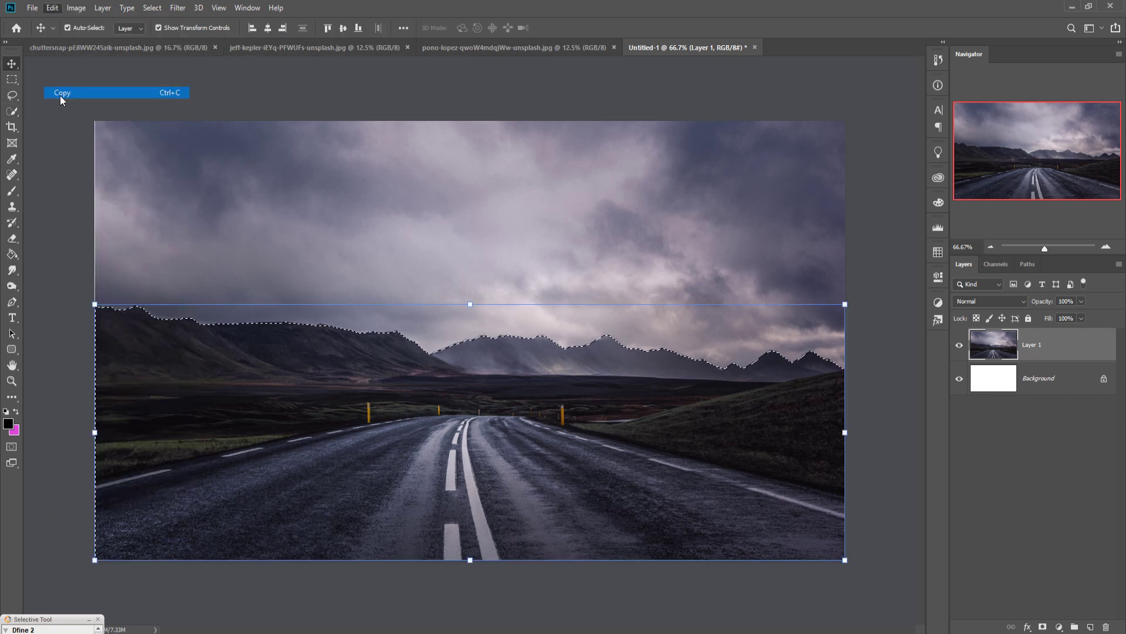
{"action": "left_click", "coordinate": [52, 8]}
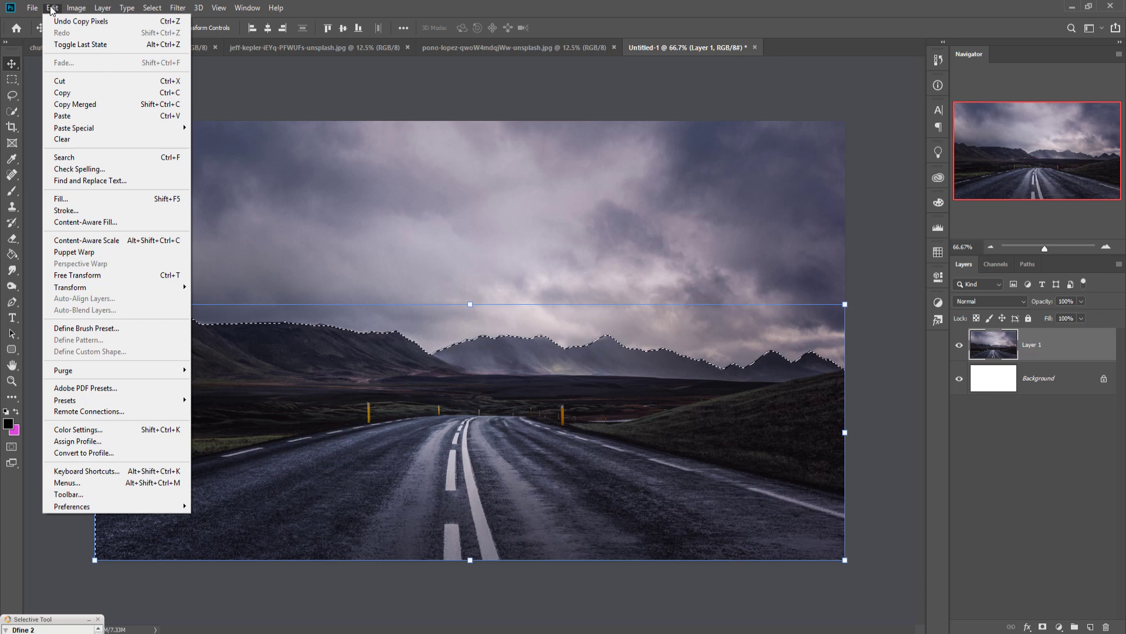
{"action": "left_click", "coordinate": [66, 116]}
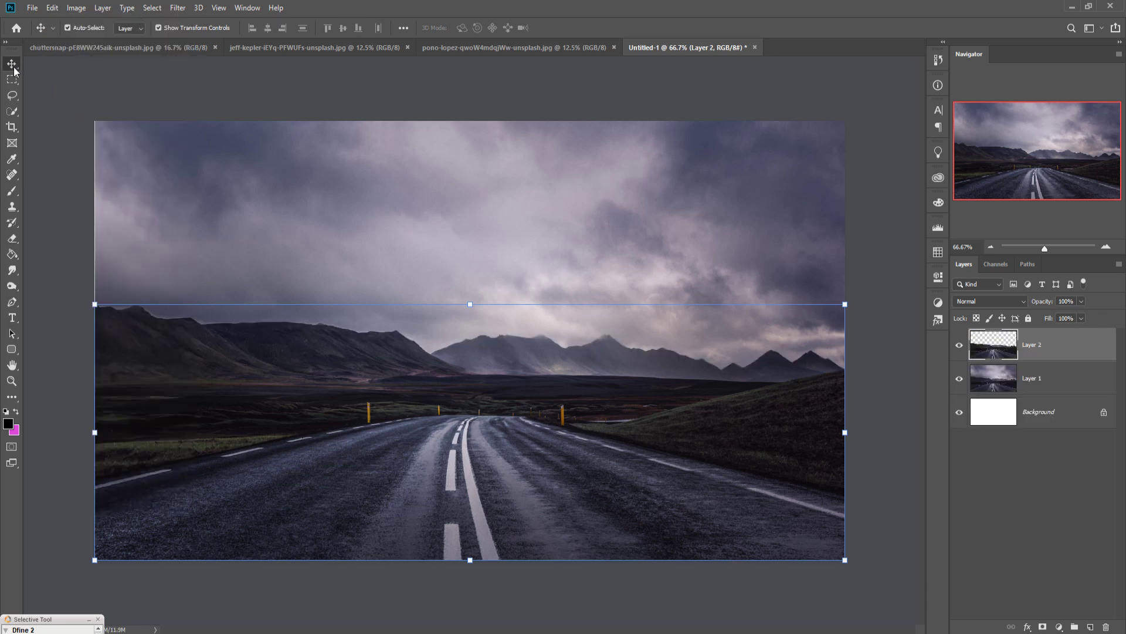
{"action": "left_click", "coordinate": [960, 379]}
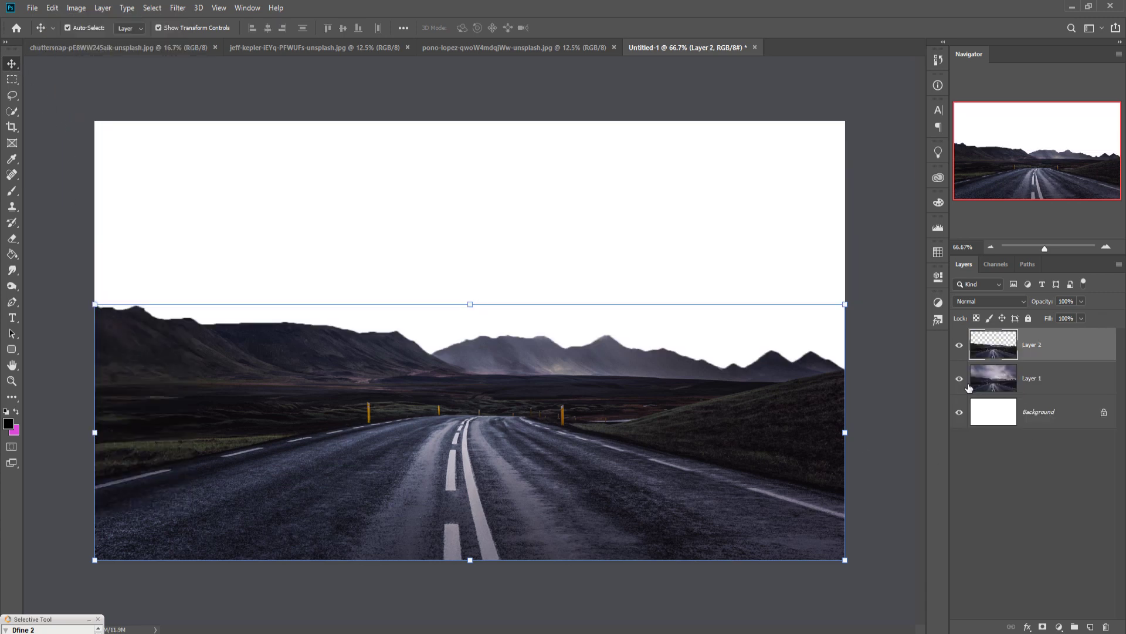
{"action": "left_click", "coordinate": [968, 385]}
Drag the Milky Way photo into the composite as a new layer.
{"action": "left_click", "coordinate": [501, 45]}
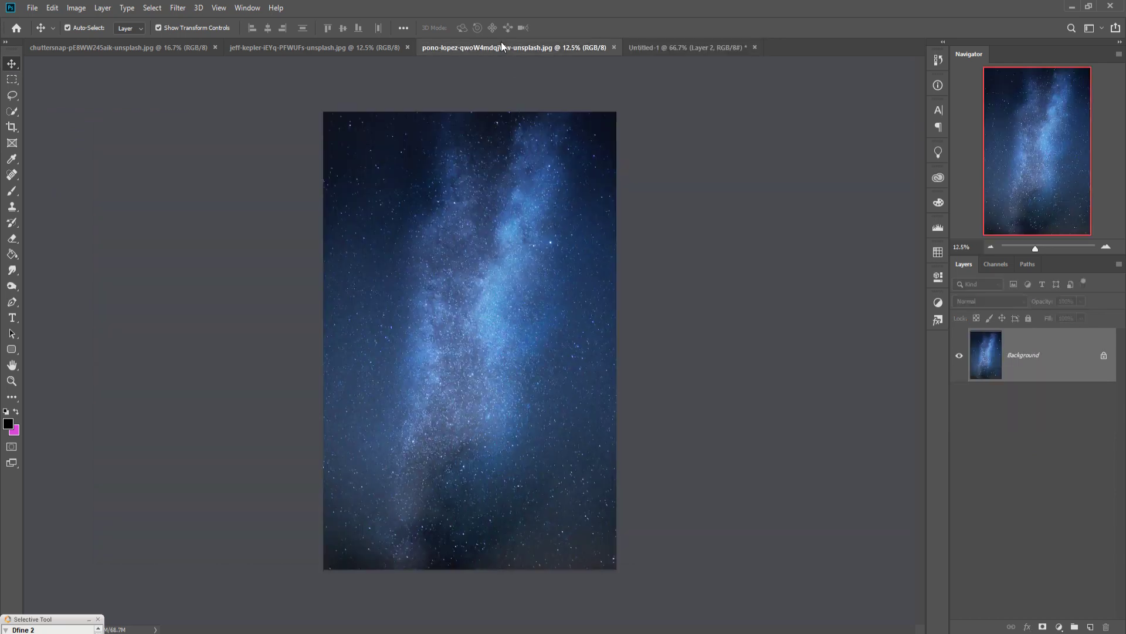
{"action": "mouse_move", "coordinate": [504, 45]}
{"action": "left_mouse_down"}
{"action": "mouse_move", "coordinate": [504, 72]}
{"action": "mouse_move", "coordinate": [680, 113]}
{"action": "left_mouse_up"}
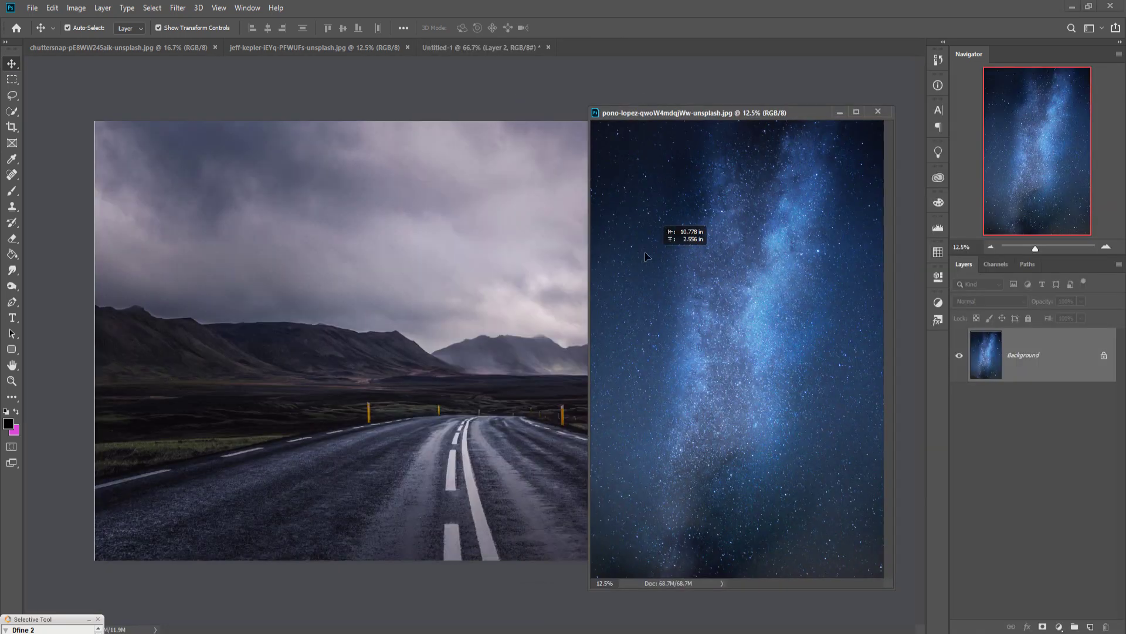
{"action": "left_click_drag", "start_coordinate": [645, 255], "coordinate": [483, 234]}
{"action": "left_click", "coordinate": [848, 113]}
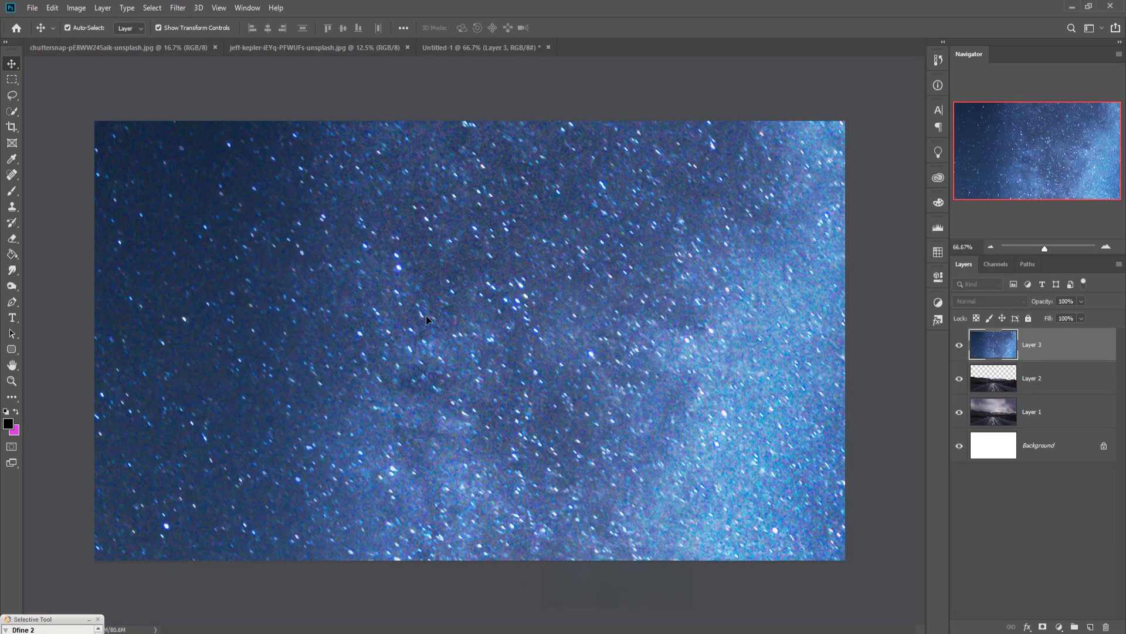
Scale the star layer to fill the canvas and move it beneath the cut-out landscape layer.
{"action": "left_click_drag", "start_coordinate": [461, 276], "coordinate": [628, 275]}
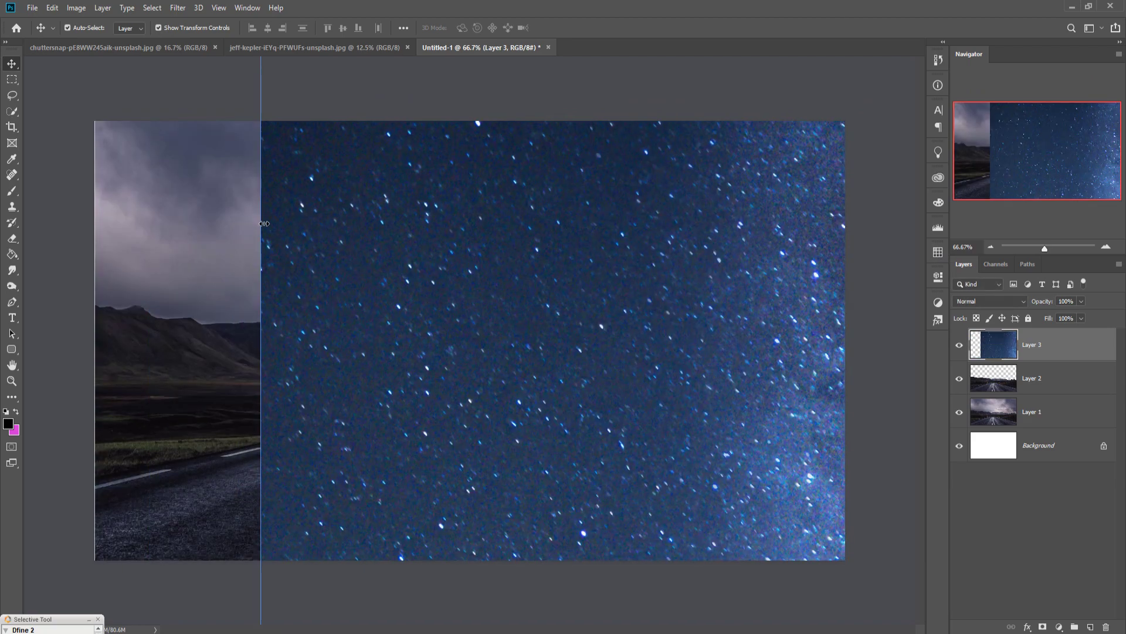
{"action": "mouse_move", "coordinate": [265, 224]}
{"action": "left_mouse_down"}
{"action": "mouse_move", "coordinate": [282, 305]}
{"action": "mouse_move", "coordinate": [97, 339]}
{"action": "mouse_move", "coordinate": [608, 374]}
{"action": "left_mouse_up"}
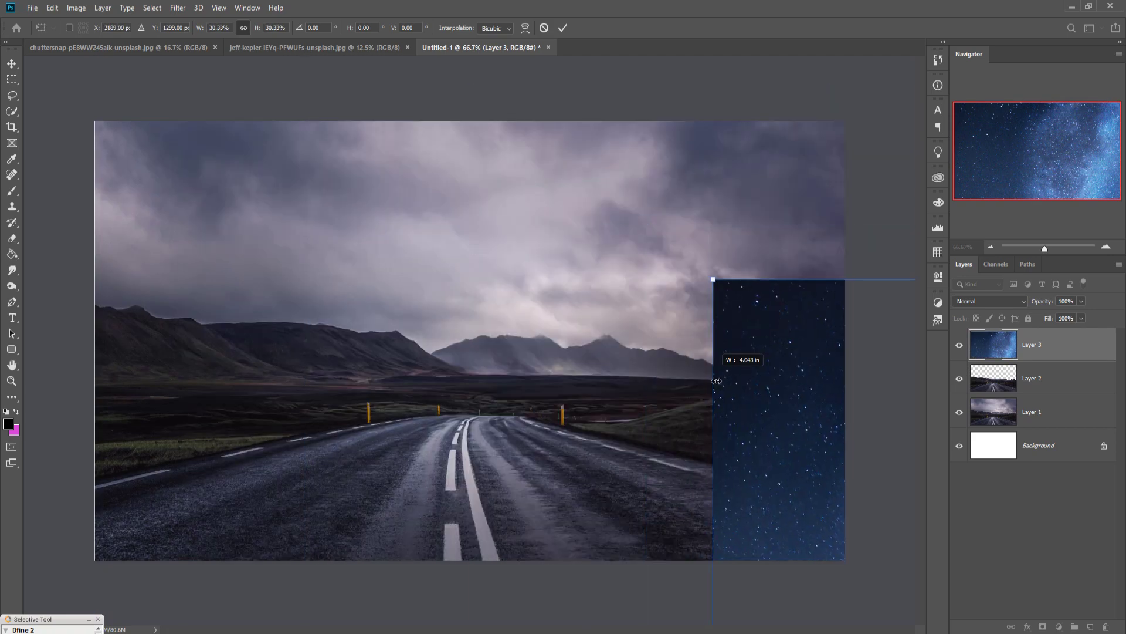
{"action": "key", "text": "ctrl+z"}
{"action": "mouse_move", "coordinate": [505, 352]}
{"action": "left_mouse_down"}
{"action": "mouse_move", "coordinate": [337, 343]}
{"action": "mouse_move", "coordinate": [375, 345]}
{"action": "left_mouse_up"}
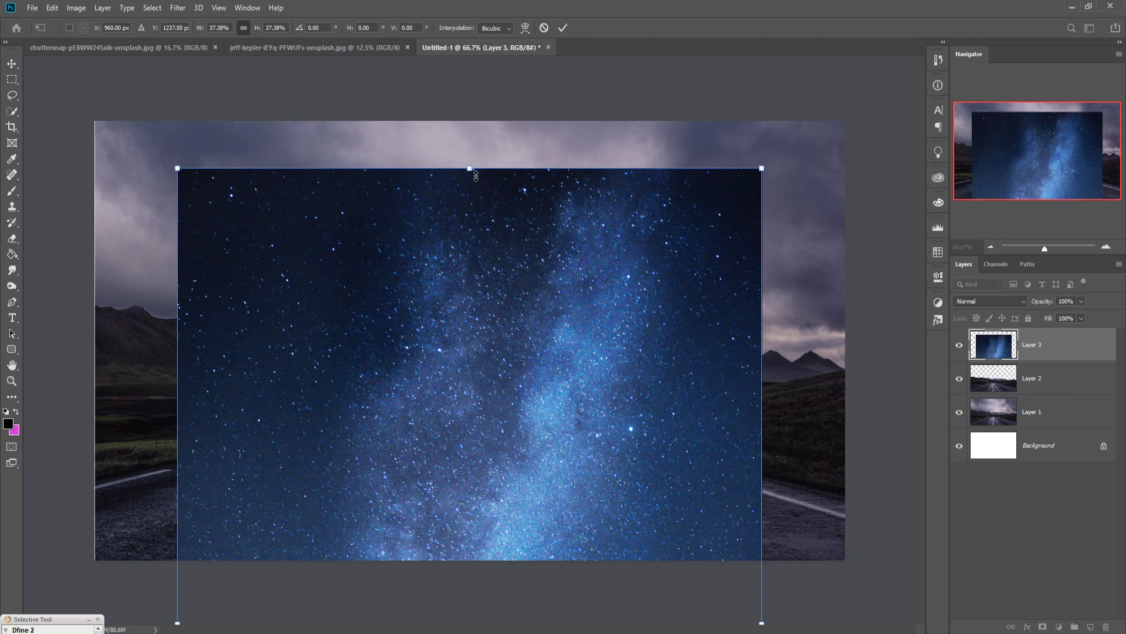
{"action": "left_click_drag", "start_coordinate": [474, 170], "coordinate": [466, 19]}
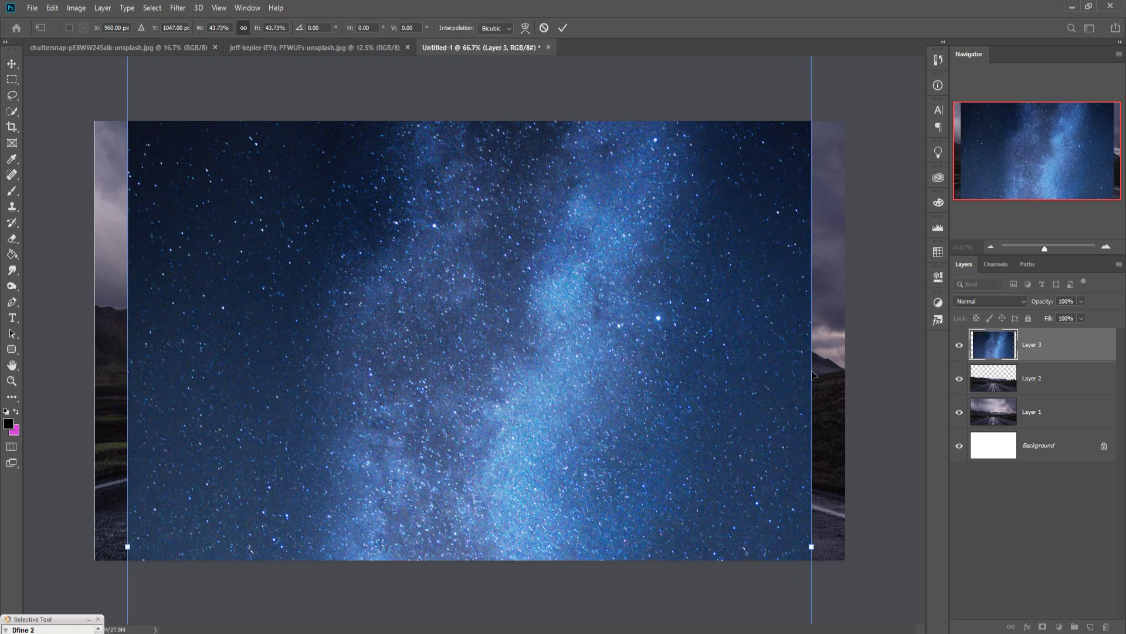
{"action": "left_click_drag", "start_coordinate": [818, 377], "coordinate": [850, 378]}
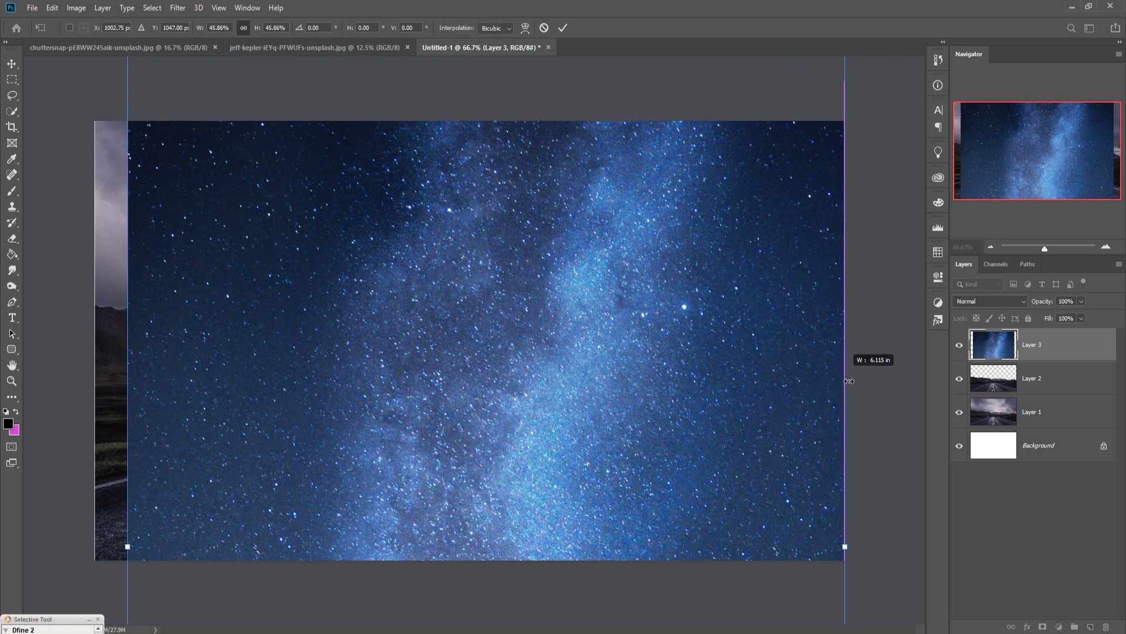
{"action": "left_click_drag", "start_coordinate": [132, 394], "coordinate": [95, 395]}
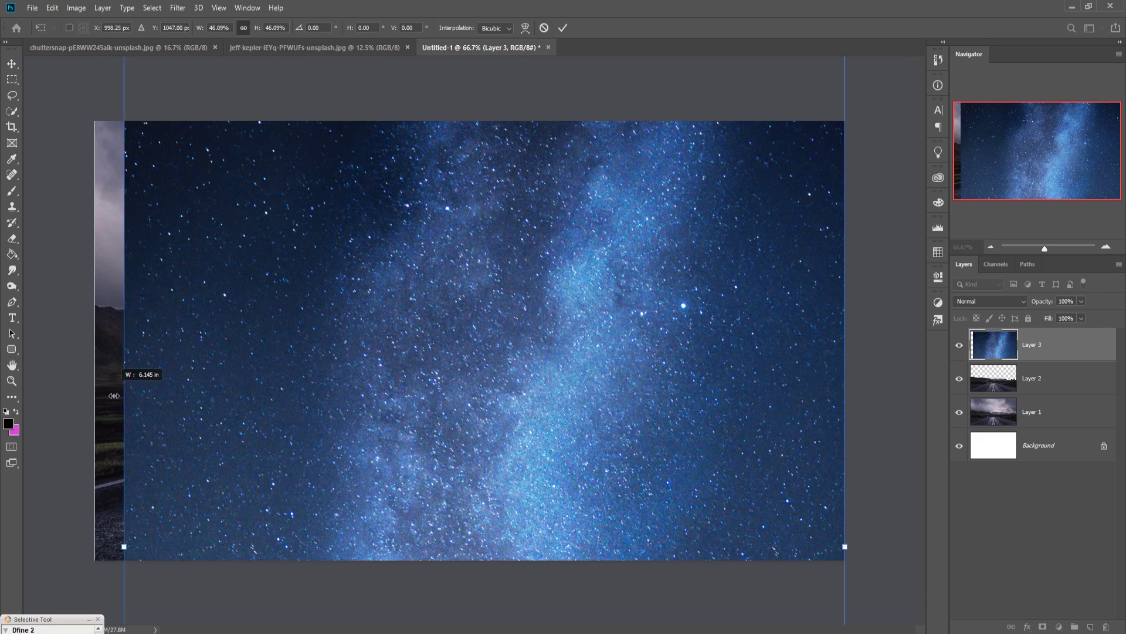
{"action": "mouse_move", "coordinate": [552, 304]}
{"action": "left_mouse_down"}
{"action": "mouse_move", "coordinate": [558, 469]}
{"action": "mouse_move", "coordinate": [552, 462]}
{"action": "left_mouse_up"}
{"action": "left_click", "coordinate": [563, 28]}
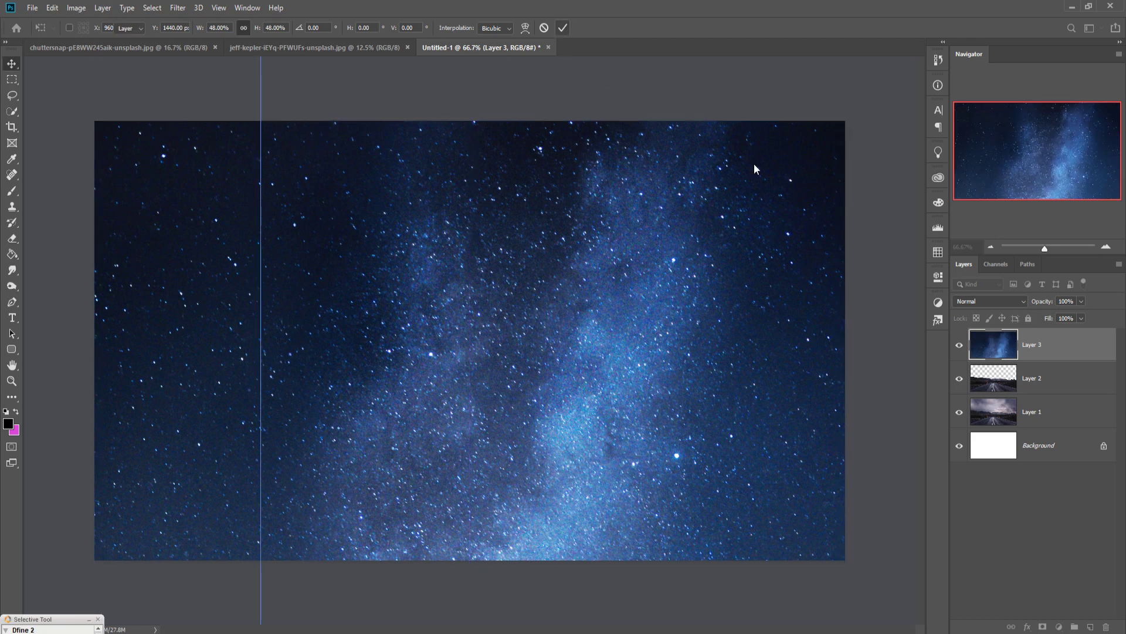
{"action": "left_click_drag", "start_coordinate": [1069, 392], "coordinate": [1069, 392]}
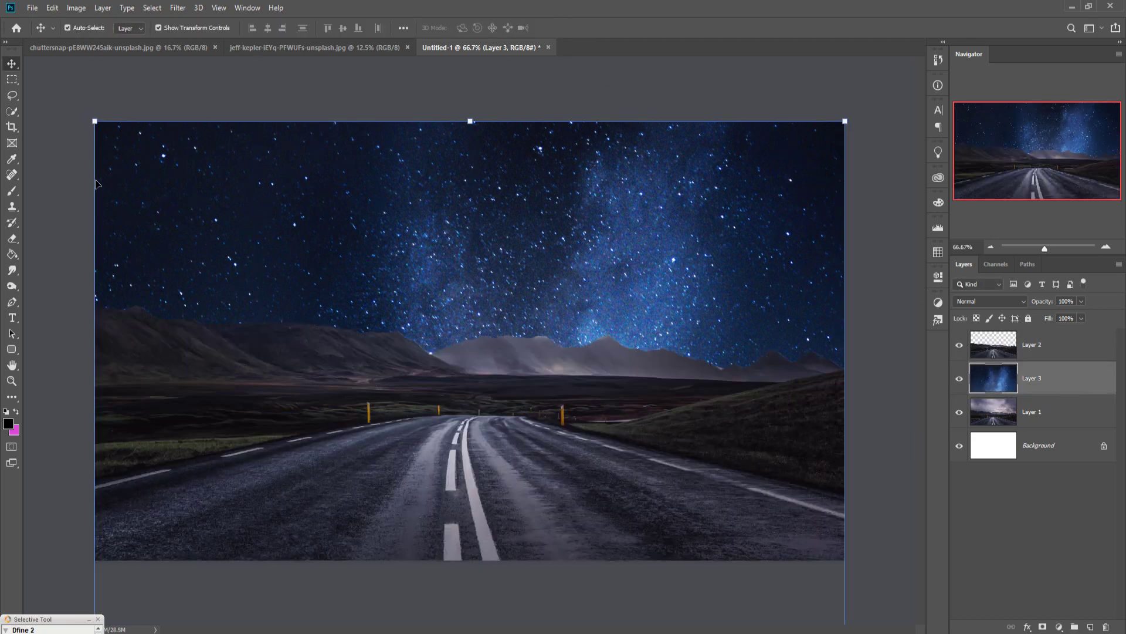
Add a Color Balance layer clipped to Layer 2, Yellow–Blue about +52, Cyan–Red -2.
{"action": "left_click", "coordinate": [425, 367]}
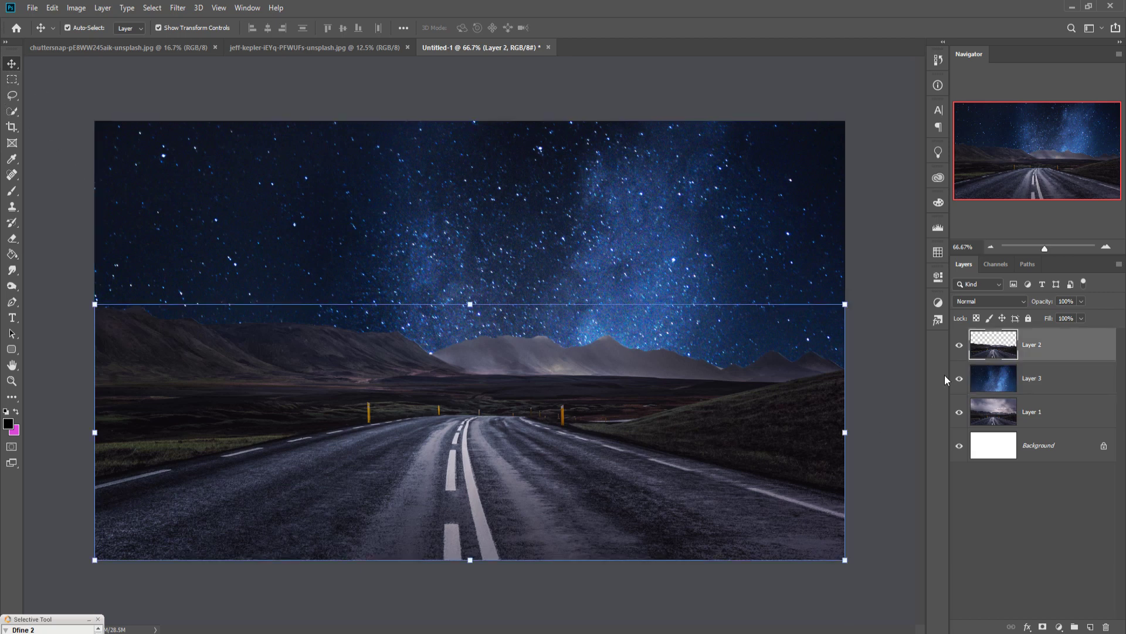
{"action": "left_click", "coordinate": [1060, 626]}
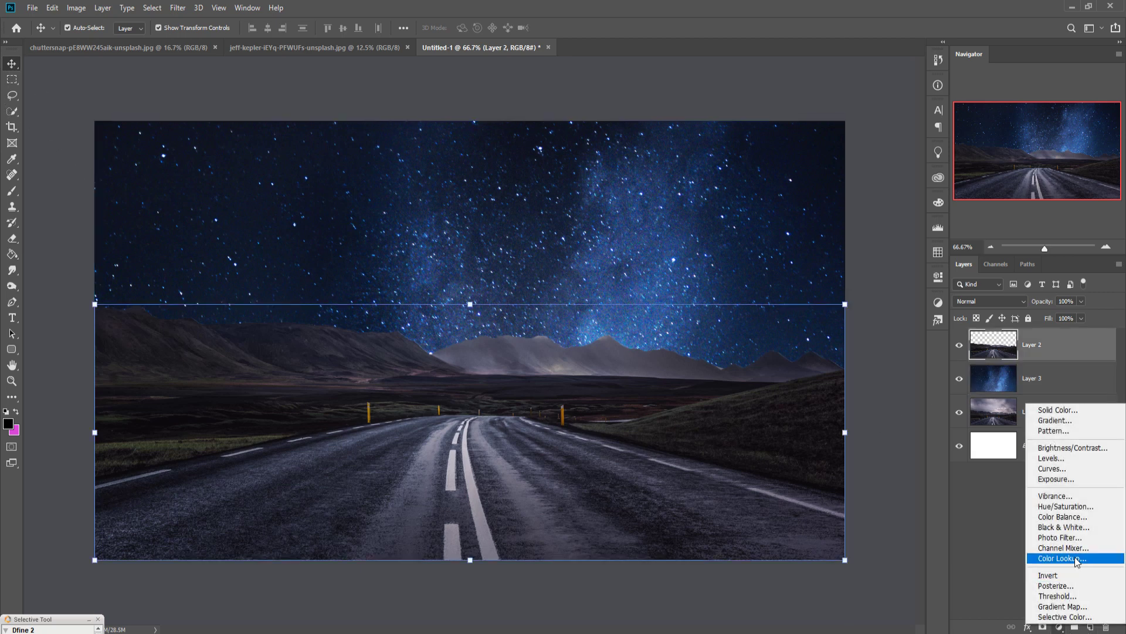
{"action": "left_click", "coordinate": [1074, 516]}
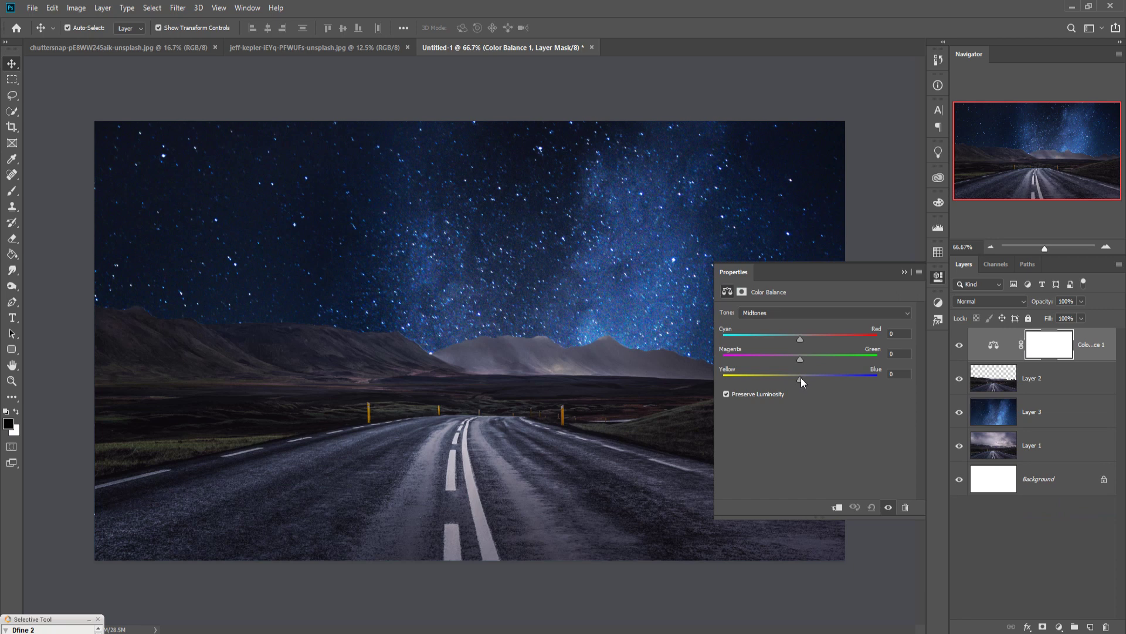
{"action": "left_click", "coordinate": [837, 507]}
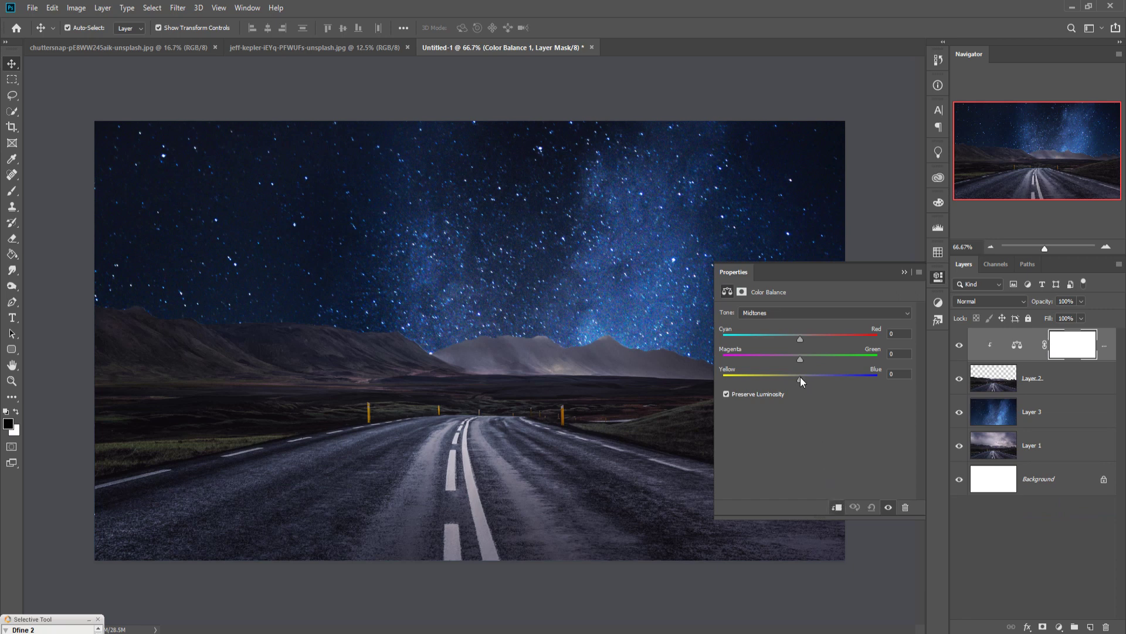
{"action": "left_click_drag", "start_coordinate": [801, 377], "coordinate": [813, 378]}
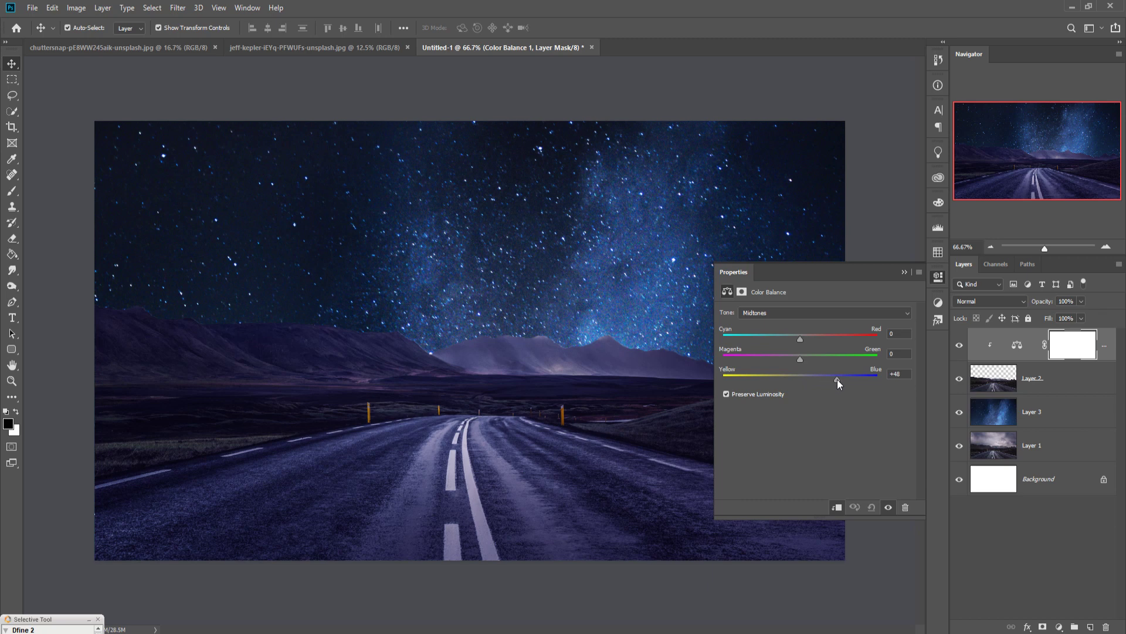
{"action": "left_click_drag", "start_coordinate": [837, 378], "coordinate": [840, 379]}
{"action": "left_click_drag", "start_coordinate": [798, 338], "coordinate": [797, 338]}
{"action": "left_click", "coordinate": [902, 272]}
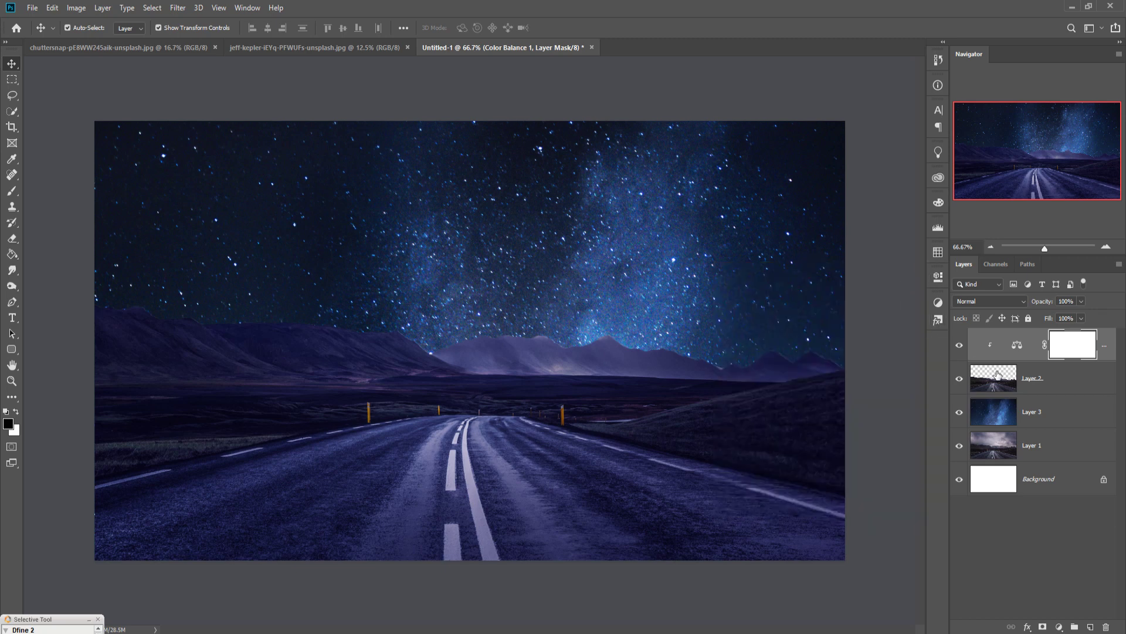
{"action": "left_click", "coordinate": [1054, 424]}
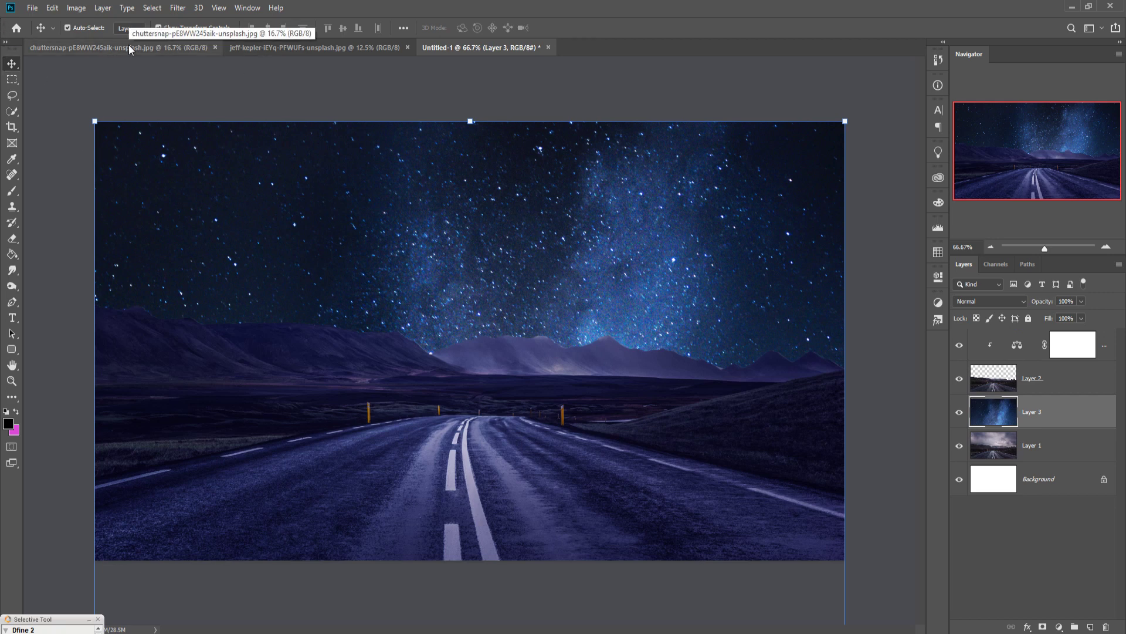
In the canyon photo, choose the Pen tool and zoom in on the person.
{"action": "left_click", "coordinate": [295, 51]}
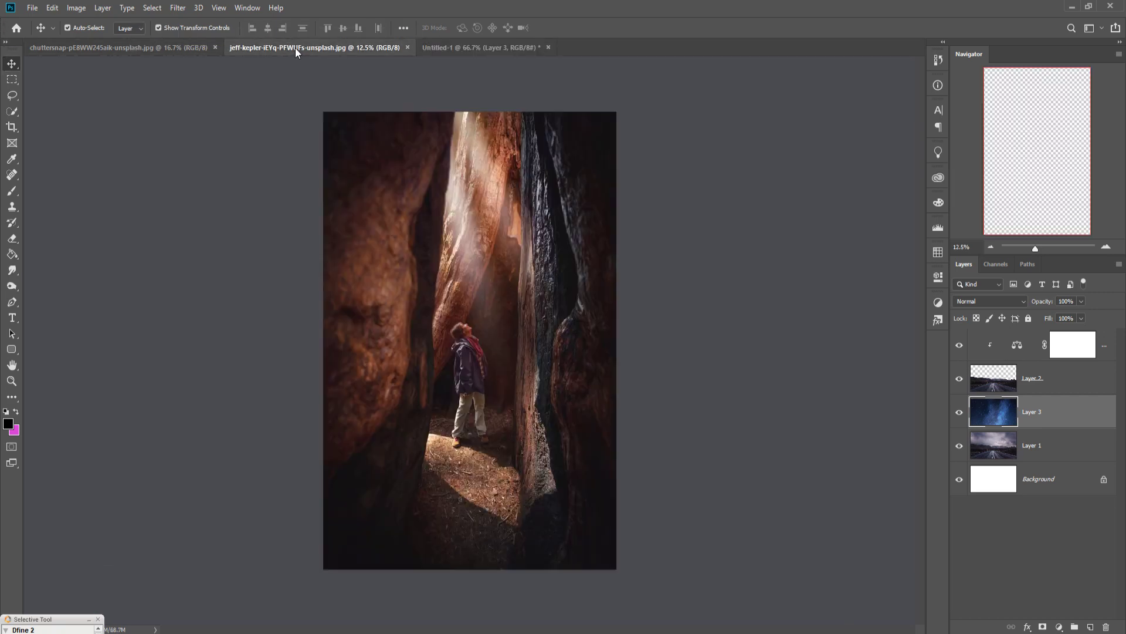
{"action": "left_click", "coordinate": [13, 197]}
{"action": "left_click", "coordinate": [11, 301]}
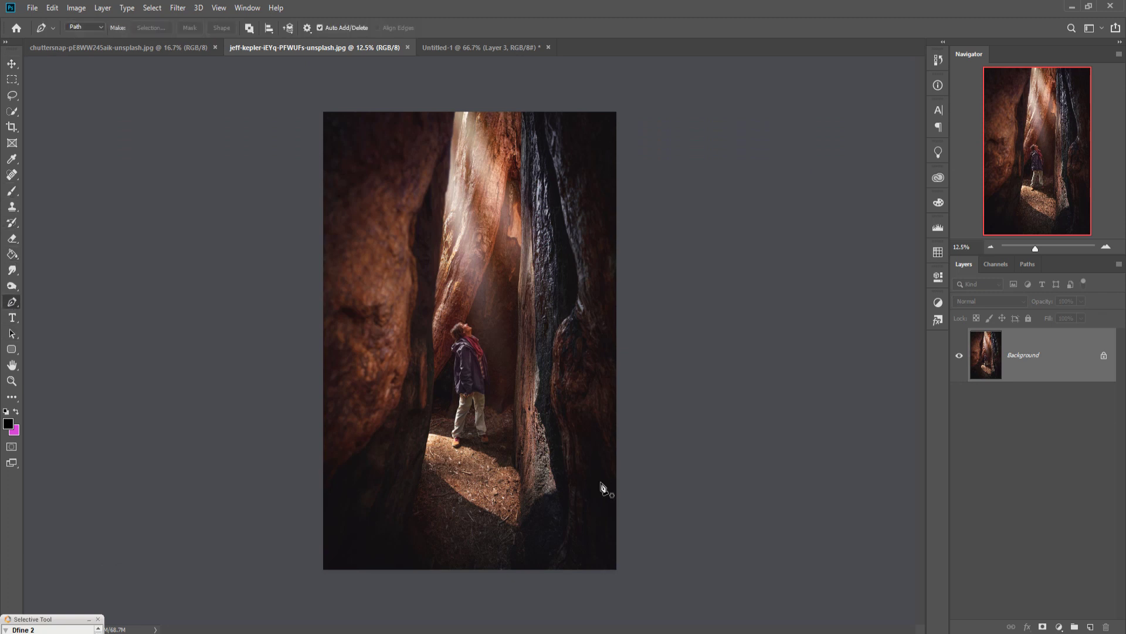
{"action": "scroll", "coordinate": [467, 448], "scroll_direction": "up", "scroll_amount": 1}
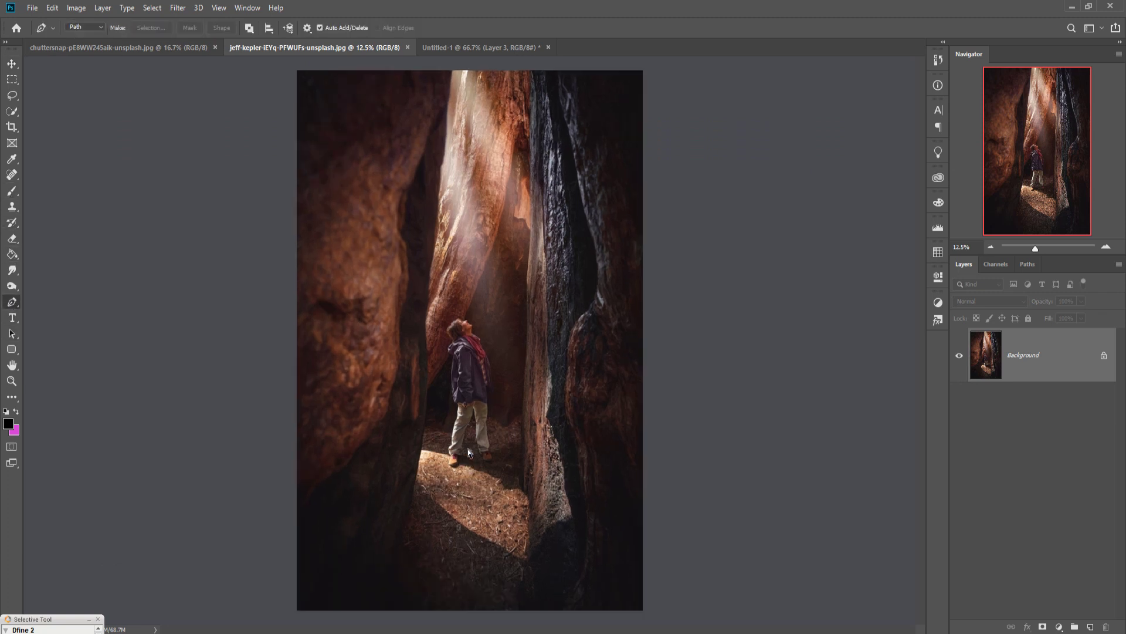
{"action": "scroll", "coordinate": [467, 449], "scroll_direction": "up", "scroll_amount": 2}
{"action": "scroll", "coordinate": [467, 449], "scroll_direction": "up", "scroll_amount": 1}
{"action": "scroll", "coordinate": [467, 449], "scroll_direction": "up", "scroll_amount": 1}
{"action": "scroll", "coordinate": [467, 449], "scroll_direction": "up", "scroll_amount": 1}
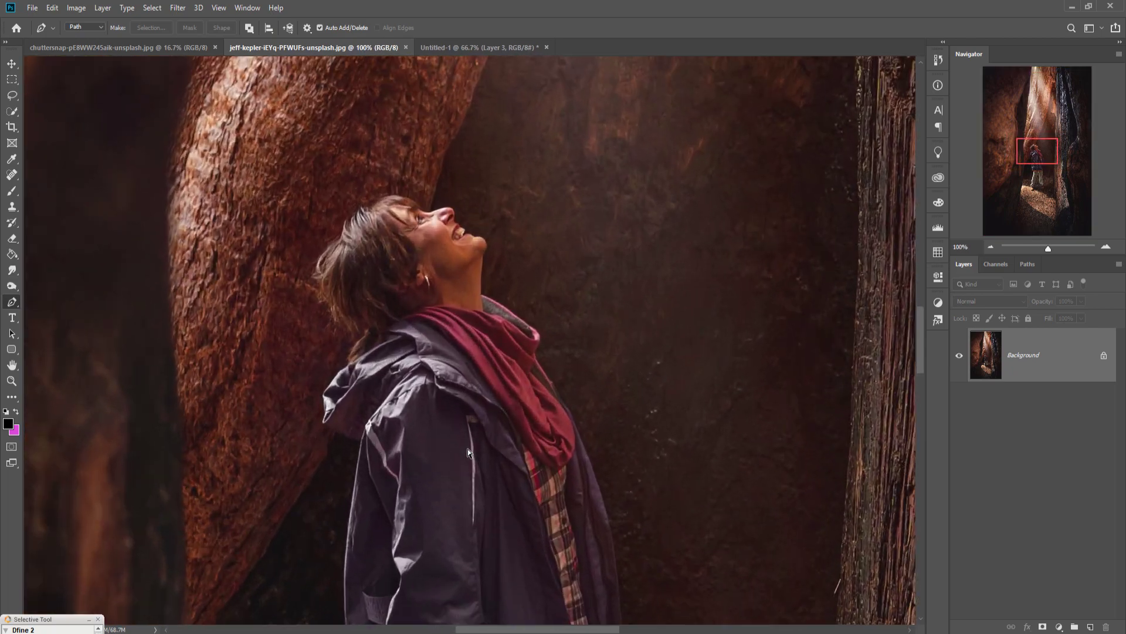
{"action": "scroll", "coordinate": [466, 449], "scroll_direction": "up", "scroll_amount": 1}
Trace a pen path around the person's outline, including trousers and boots.
{"action": "left_click_drag", "start_coordinate": [485, 495], "coordinate": [521, 244]}
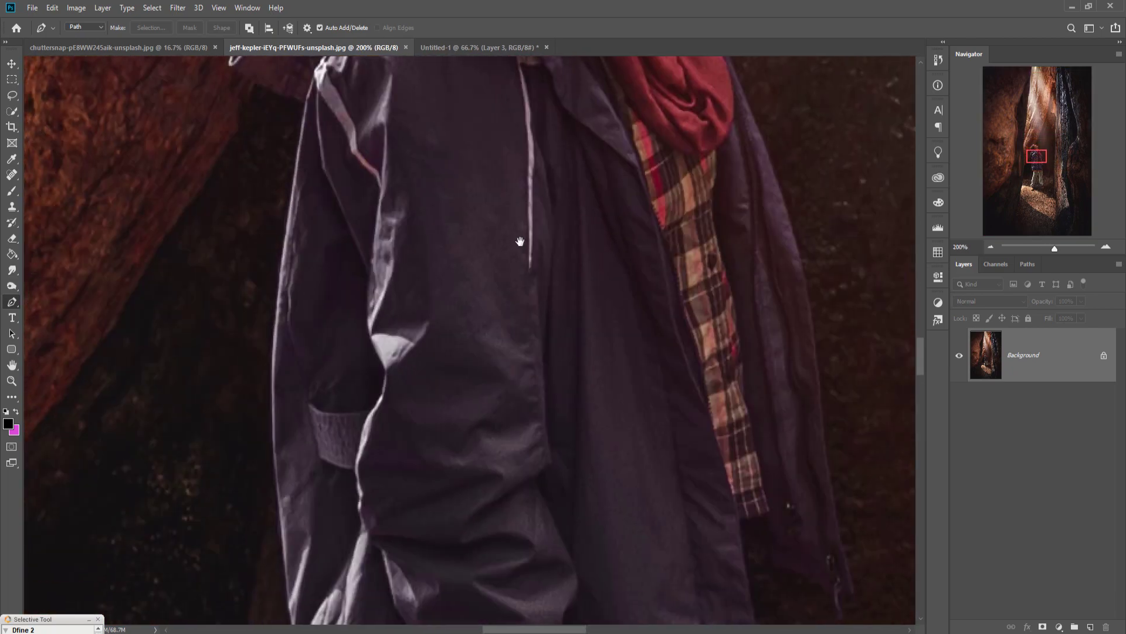
{"action": "mouse_move", "coordinate": [521, 453]}
{"action": "left_mouse_down"}
{"action": "mouse_move", "coordinate": [511, 289]}
{"action": "mouse_move", "coordinate": [520, 235]}
{"action": "left_mouse_up"}
{"action": "left_click_drag", "start_coordinate": [445, 359], "coordinate": [475, 255]}
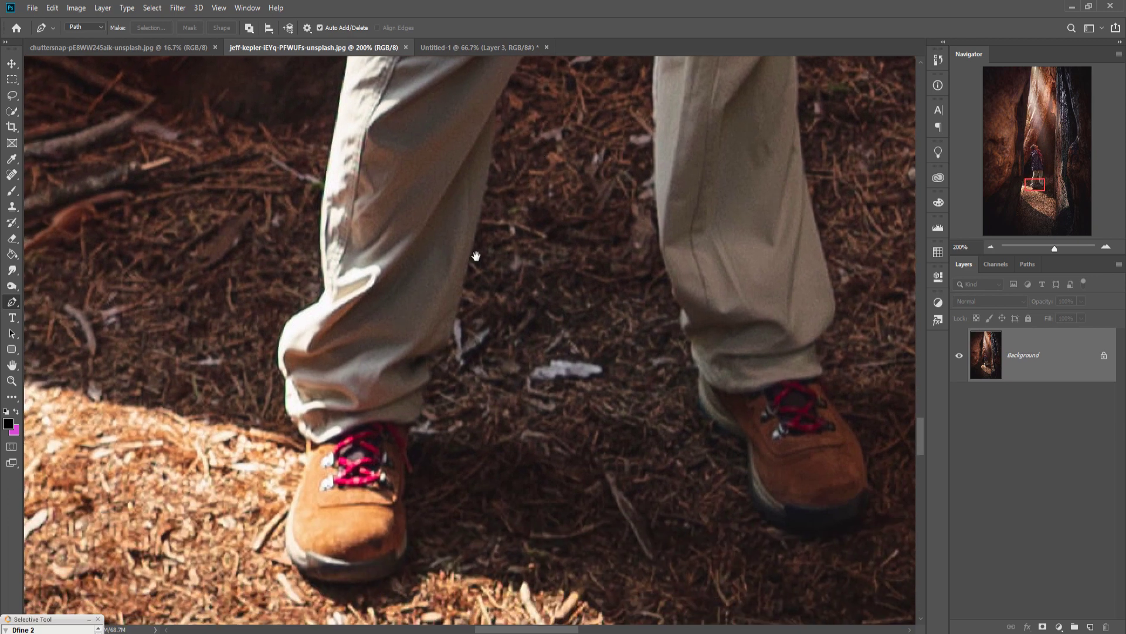
{"action": "mouse_move", "coordinate": [414, 437]}
{"action": "left_mouse_down"}
{"action": "mouse_move", "coordinate": [378, 285]}
{"action": "mouse_move", "coordinate": [389, 361]}
{"action": "left_mouse_up"}
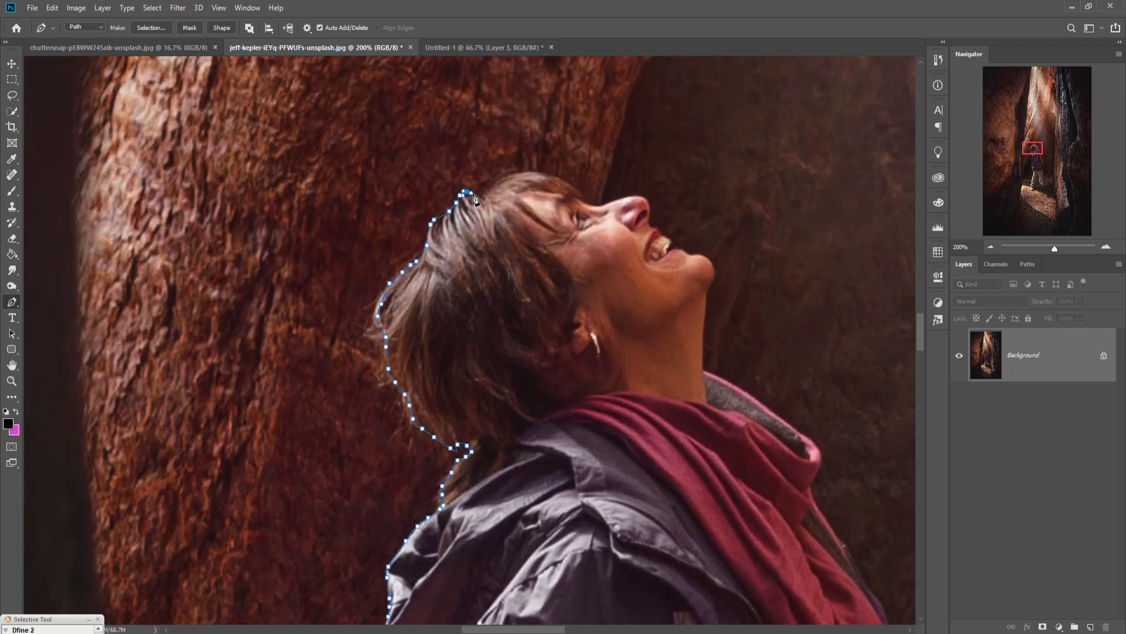
{"action": "mouse_move", "coordinate": [389, 361]}
{"action": "left_mouse_down"}
{"action": "mouse_move", "coordinate": [716, 278]}
{"action": "mouse_move", "coordinate": [485, 599]}
{"action": "mouse_move", "coordinate": [341, 316]}
{"action": "mouse_move", "coordinate": [244, 476]}
{"action": "left_mouse_up"}
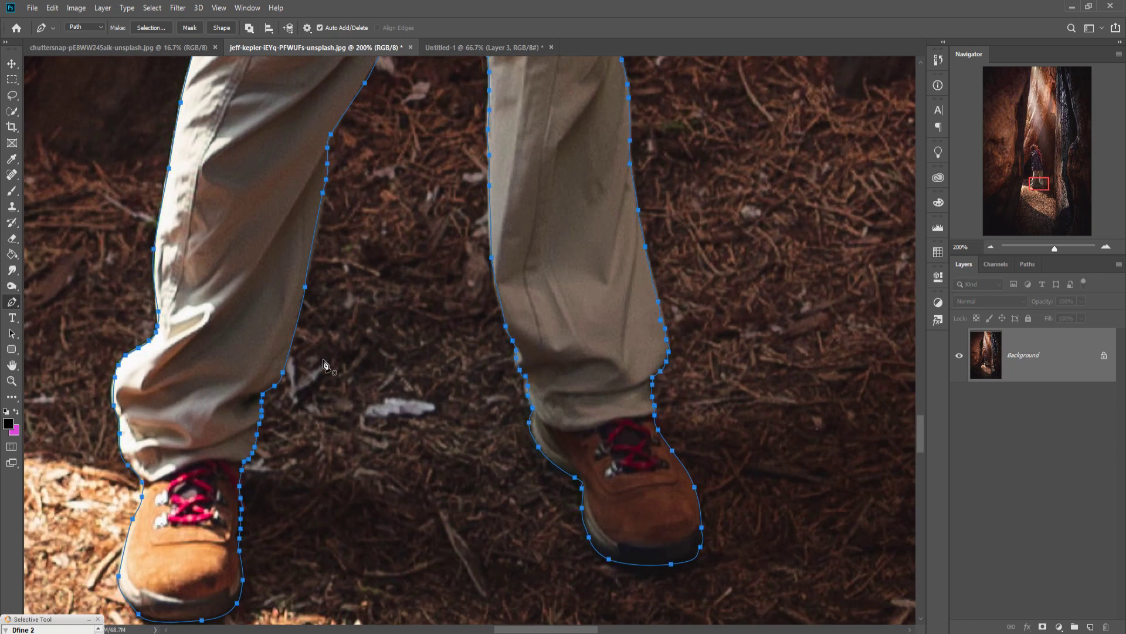
Turn the traced path into a selection of the person and float the canyon photo window.
{"action": "key", "text": "ctrl+0"}
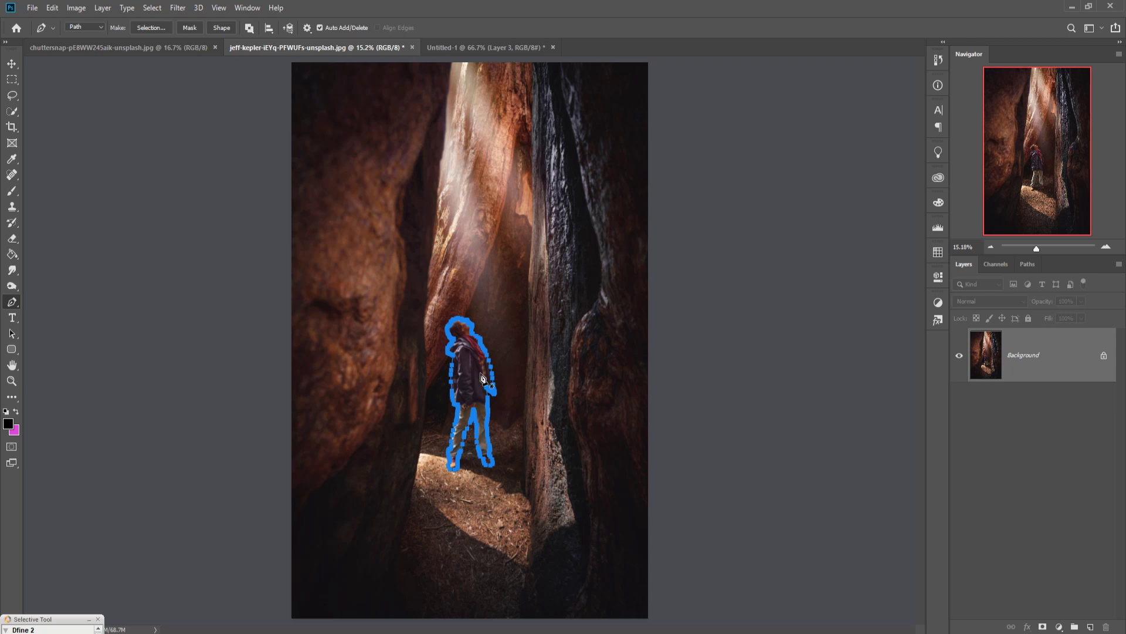
{"action": "right_click", "coordinate": [478, 374]}
{"action": "left_click", "coordinate": [510, 149]}
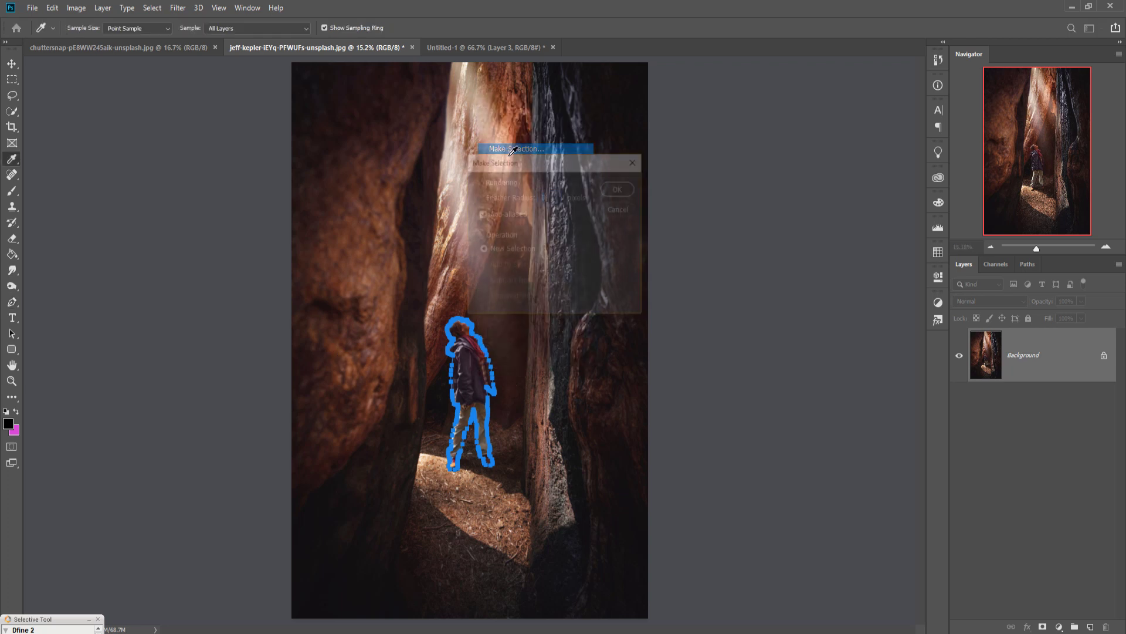
{"action": "left_click", "coordinate": [12, 64]}
{"action": "left_click_drag", "start_coordinate": [332, 47], "coordinate": [828, 205]}
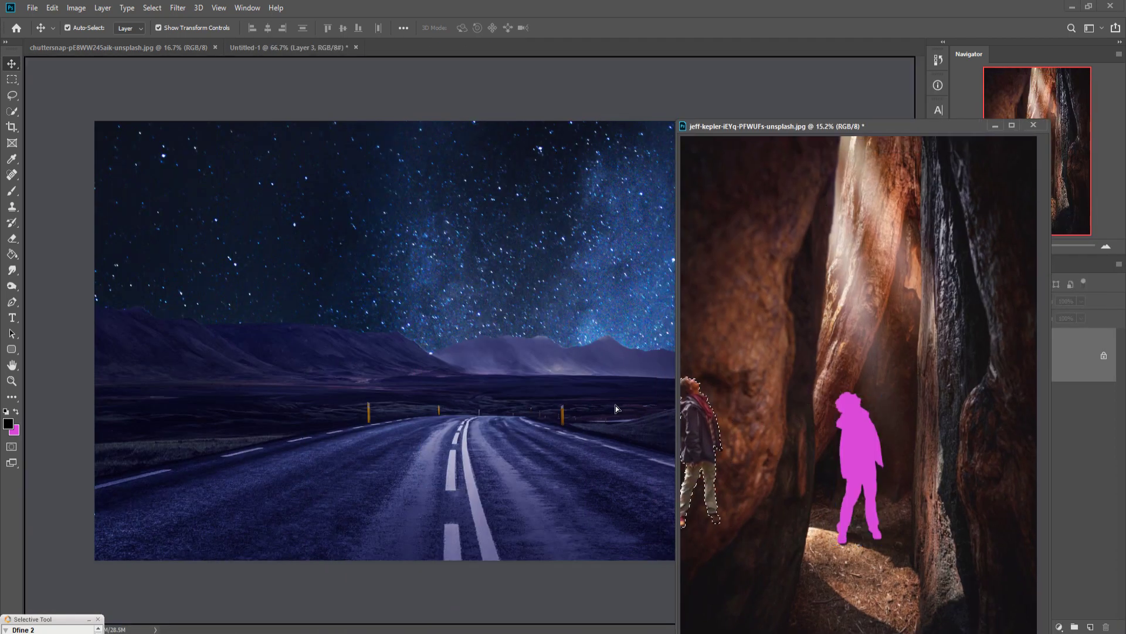
Drag the selected person into the road scene and move Layer 4 to the top of the stack.
{"action": "left_click_drag", "start_coordinate": [839, 440], "coordinate": [614, 406]}
{"action": "left_click", "coordinate": [995, 126]}
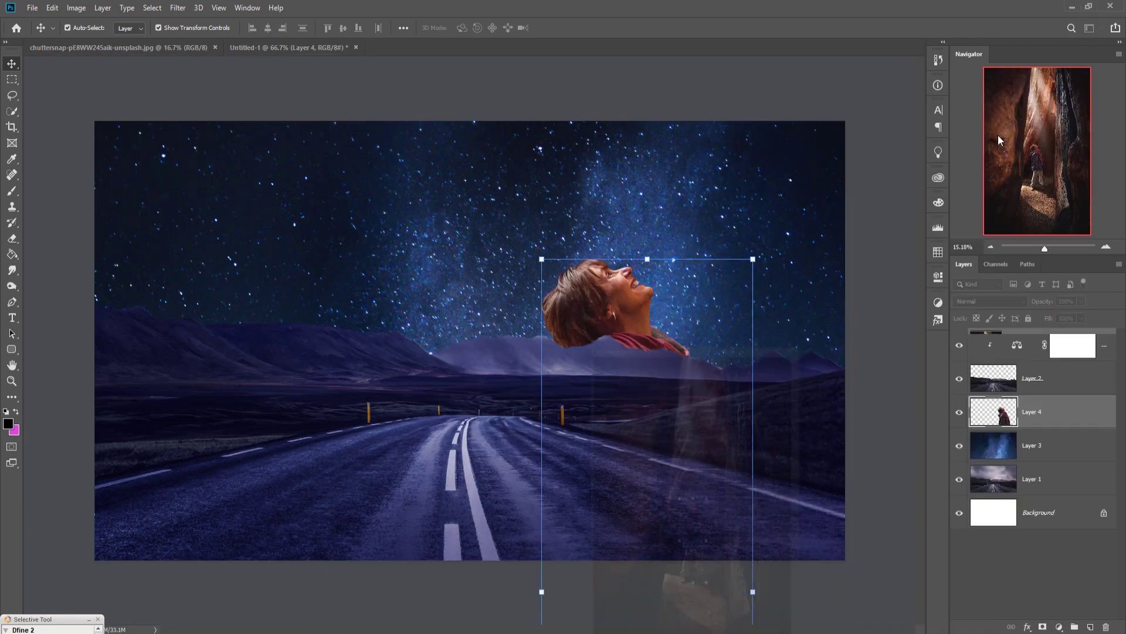
{"action": "mouse_move", "coordinate": [1080, 417]}
{"action": "left_mouse_down"}
{"action": "mouse_move", "coordinate": [1088, 341]}
{"action": "mouse_move", "coordinate": [1086, 375]}
{"action": "left_mouse_up"}
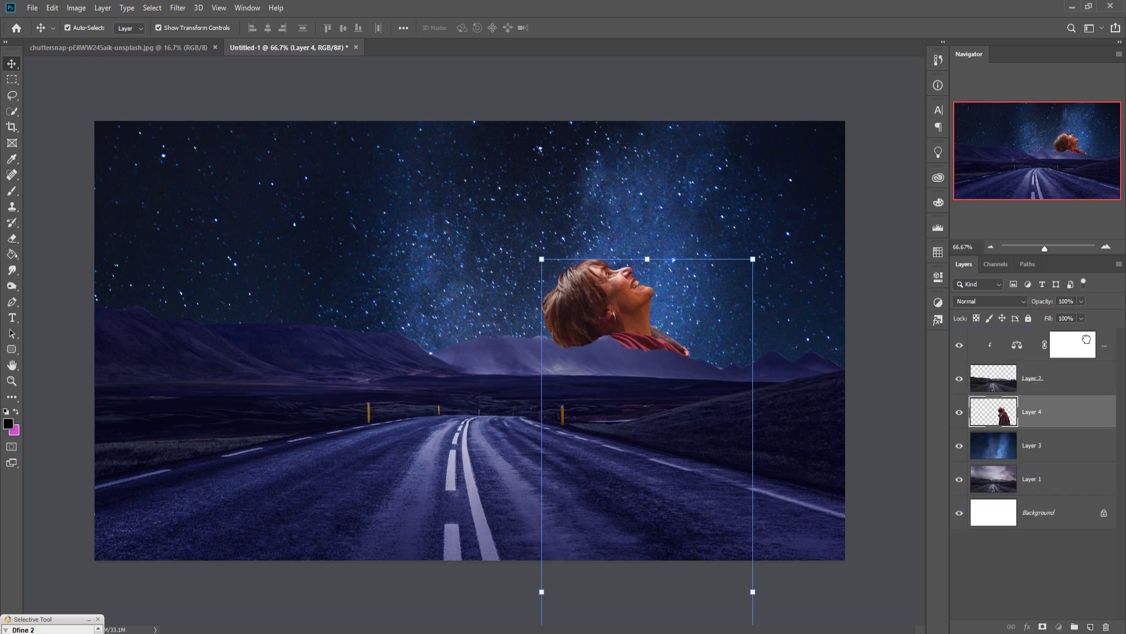
{"action": "left_click_drag", "start_coordinate": [1086, 375], "coordinate": [1085, 336]}
Scale the person to about 21% and place her on the road left of centre.
{"action": "mouse_move", "coordinate": [753, 263]}
{"action": "left_mouse_down"}
{"action": "mouse_move", "coordinate": [589, 552]}
{"action": "mouse_move", "coordinate": [577, 224]}
{"action": "left_mouse_up"}
{"action": "left_click_drag", "start_coordinate": [654, 214], "coordinate": [566, 463]}
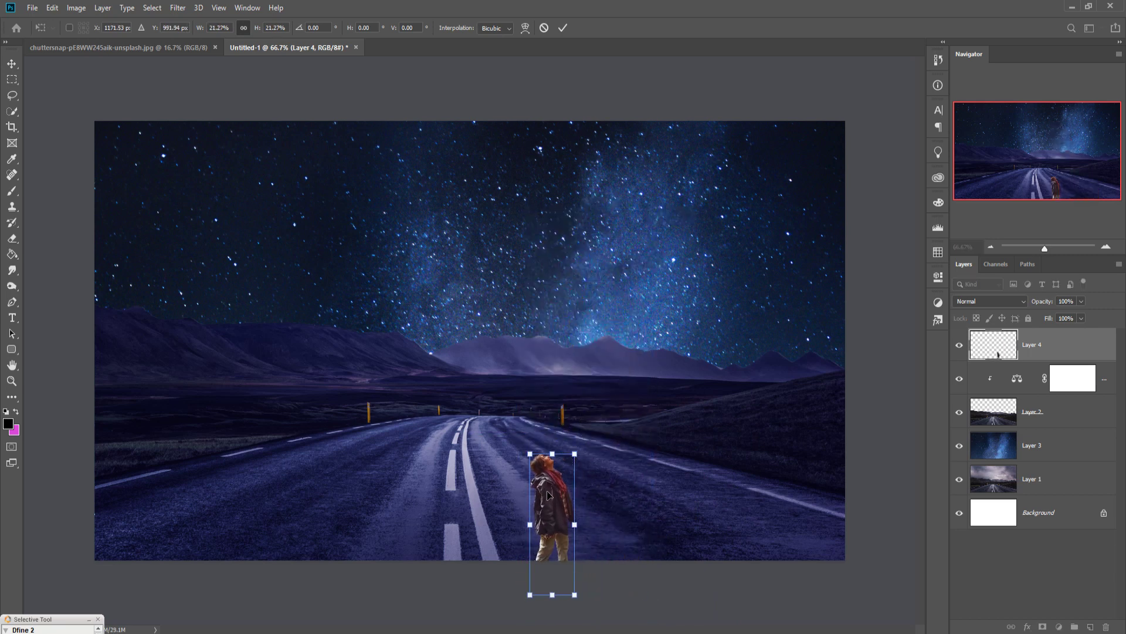
{"action": "mouse_move", "coordinate": [549, 495]}
{"action": "left_mouse_down"}
{"action": "mouse_move", "coordinate": [517, 408]}
{"action": "mouse_move", "coordinate": [376, 433]}
{"action": "left_mouse_up"}
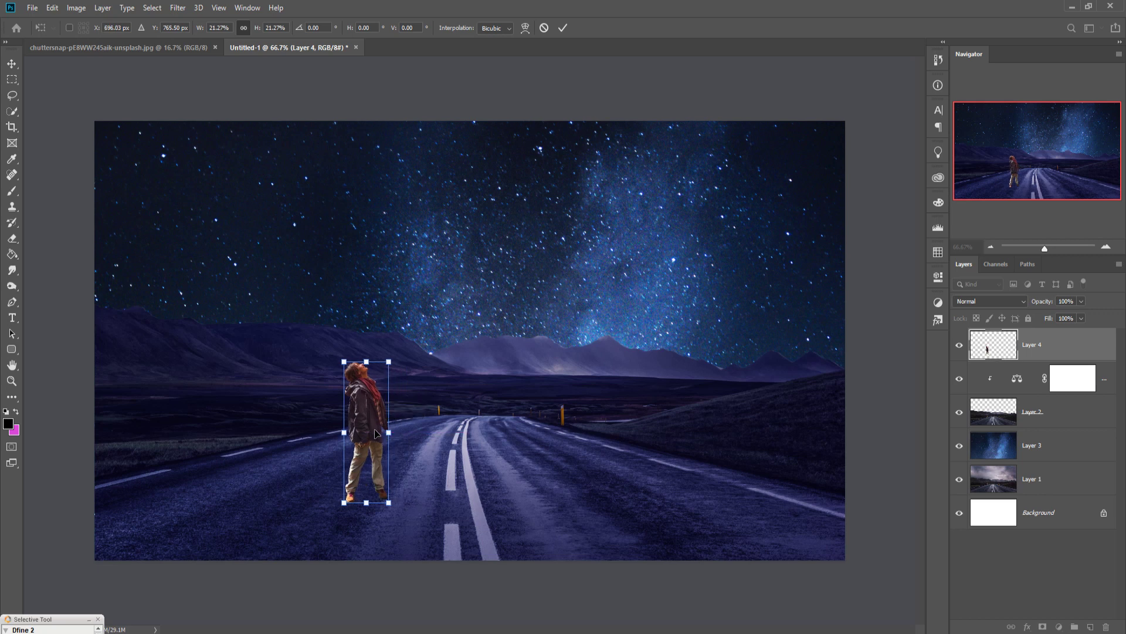
{"action": "left_click", "coordinate": [563, 27]}
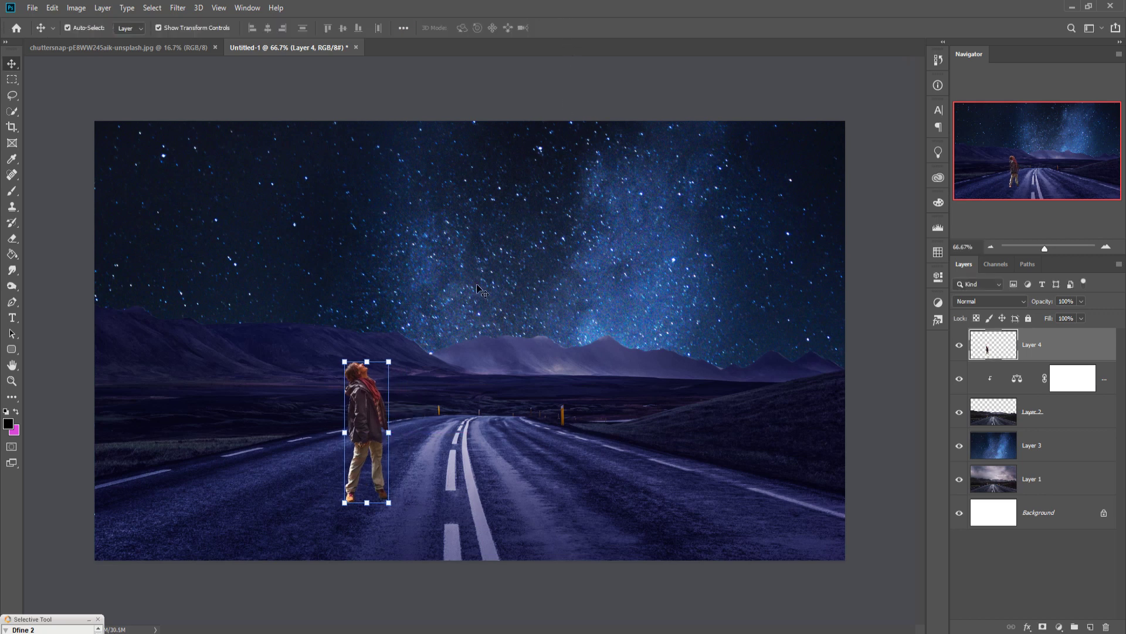
Quick-select the full moon and drag it into the road composite as a new layer.
{"action": "left_click", "coordinate": [153, 47]}
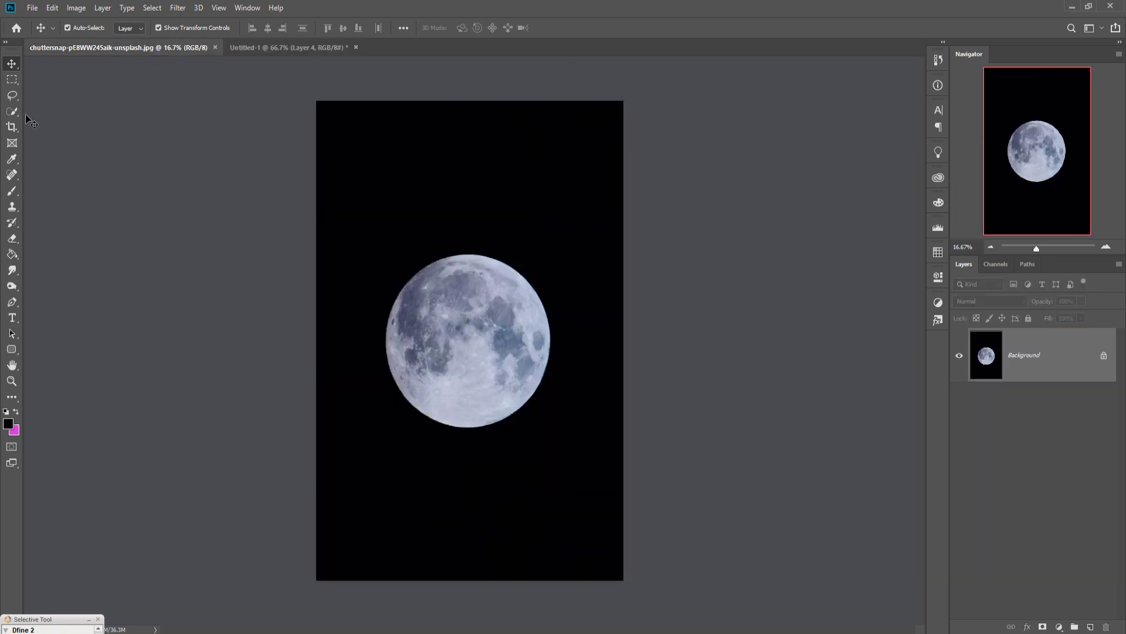
{"action": "left_click", "coordinate": [11, 111]}
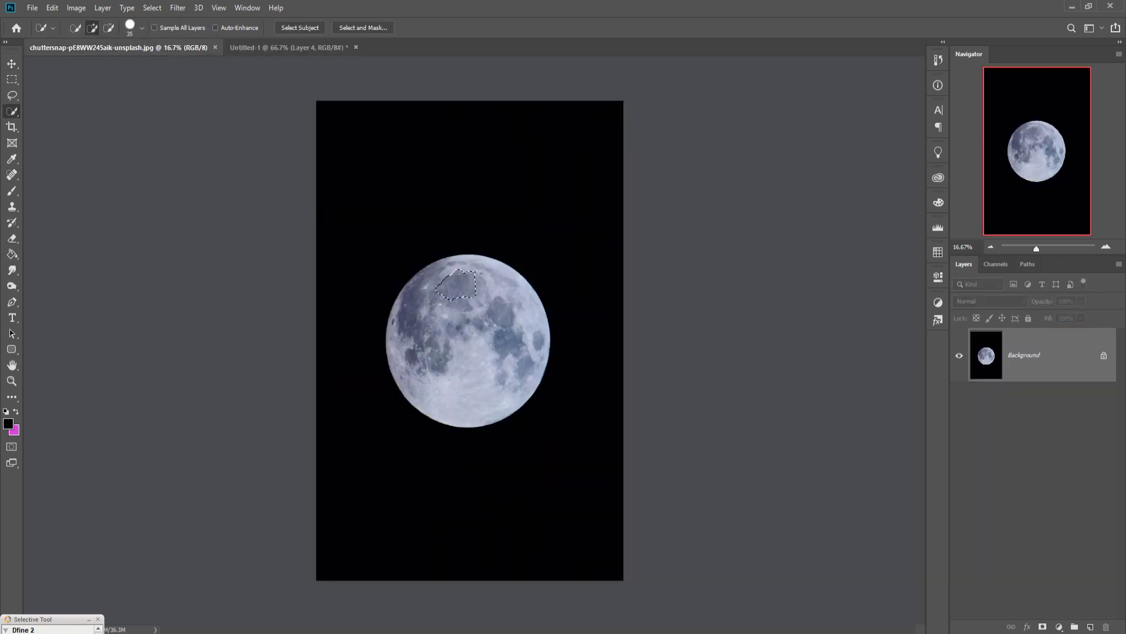
{"action": "left_click_drag", "start_coordinate": [440, 303], "coordinate": [463, 378]}
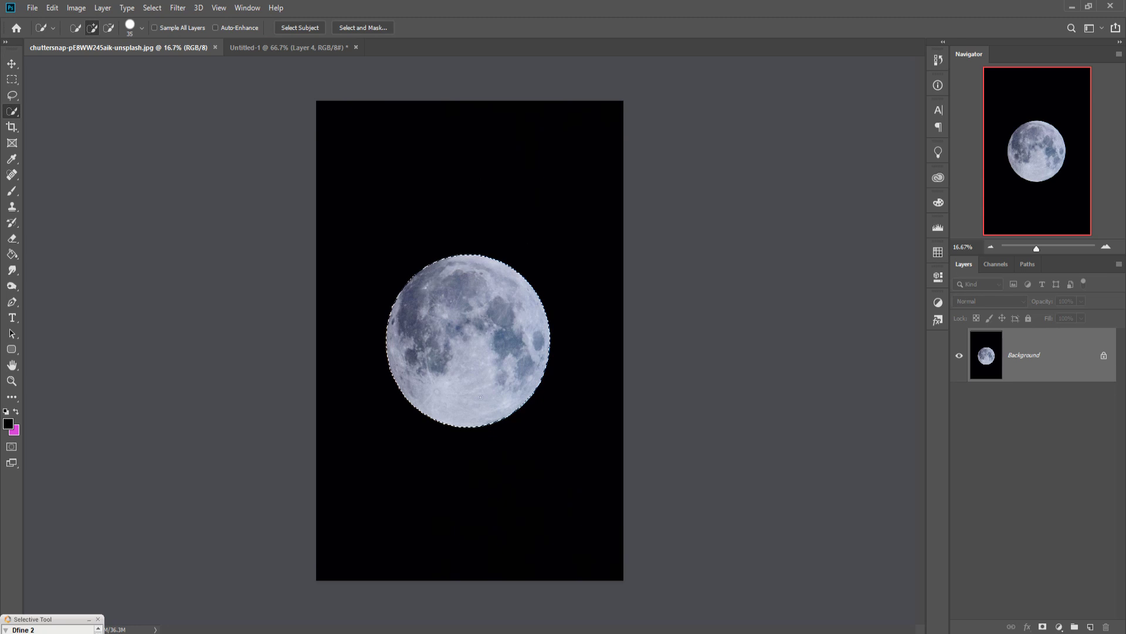
{"action": "left_click", "coordinate": [11, 63]}
{"action": "mouse_move", "coordinate": [118, 48]}
{"action": "left_mouse_down"}
{"action": "mouse_move", "coordinate": [133, 88]}
{"action": "mouse_move", "coordinate": [693, 127]}
{"action": "left_mouse_up"}
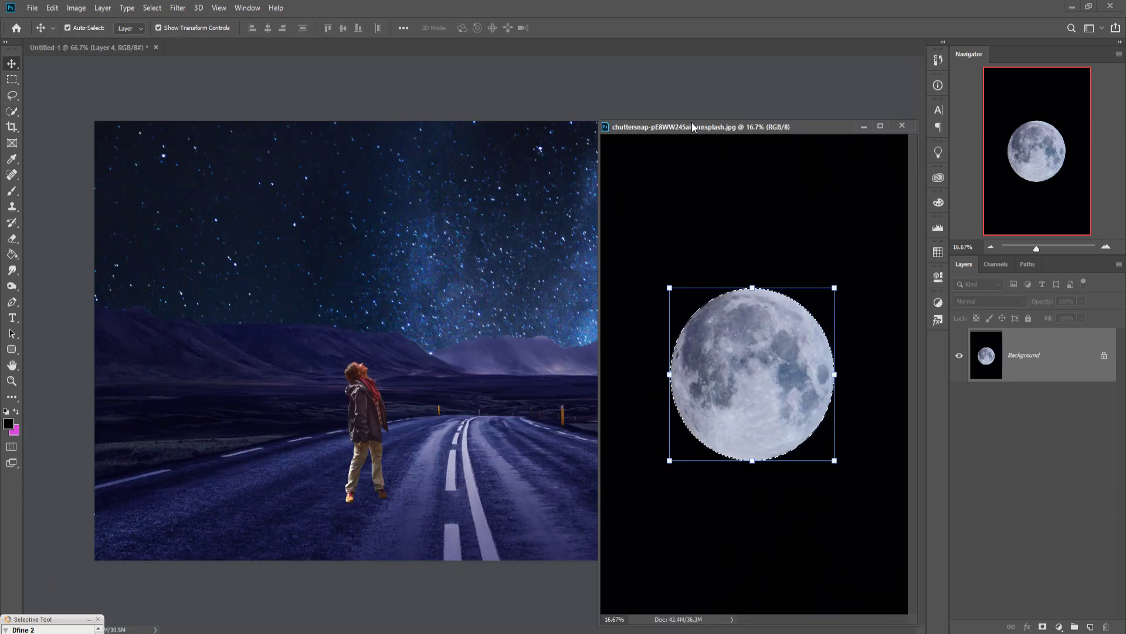
{"action": "left_click_drag", "start_coordinate": [763, 336], "coordinate": [546, 303]}
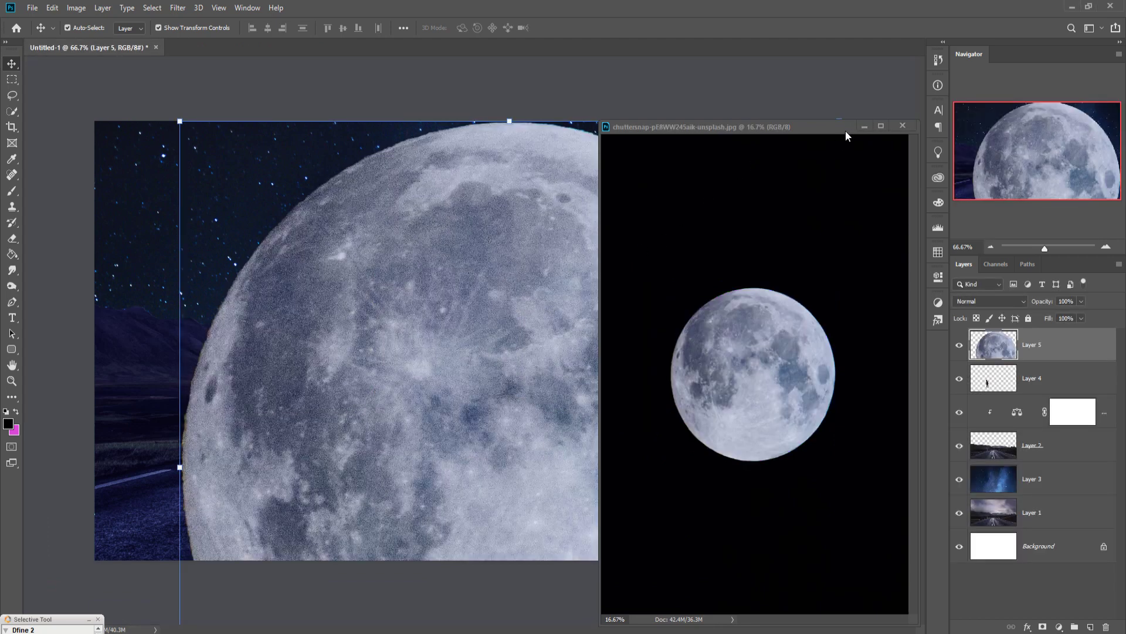
{"action": "left_click", "coordinate": [865, 126]}
Scale the moon down and place it in the sky above the mountains, centred over the road.
{"action": "left_click_drag", "start_coordinate": [179, 120], "coordinate": [502, 459]}
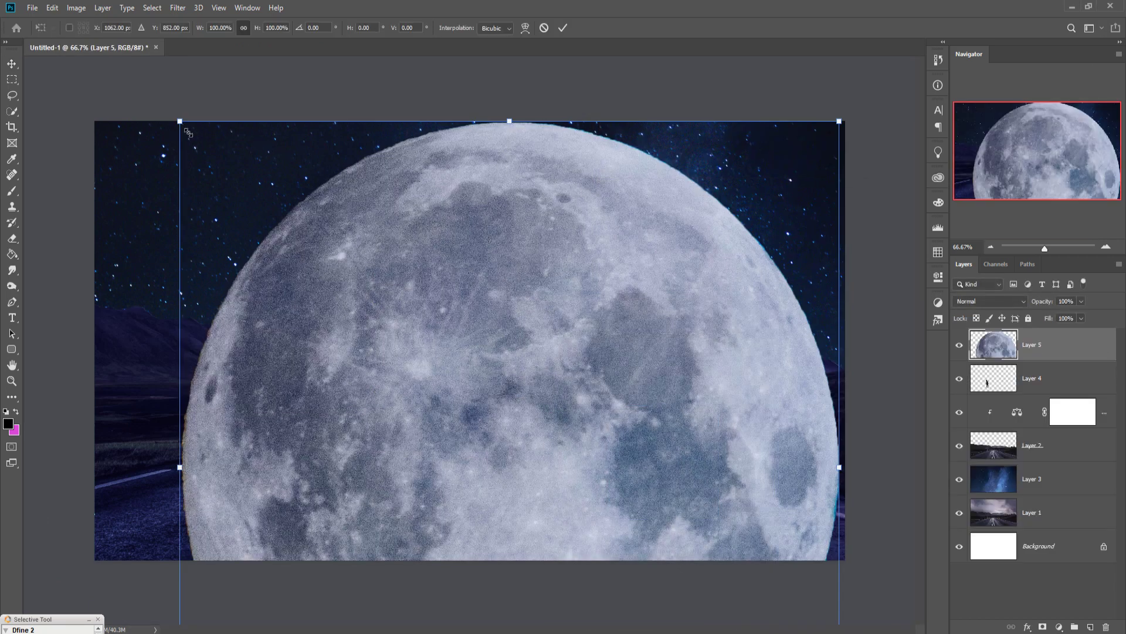
{"action": "left_click_drag", "start_coordinate": [676, 494], "coordinate": [591, 218]}
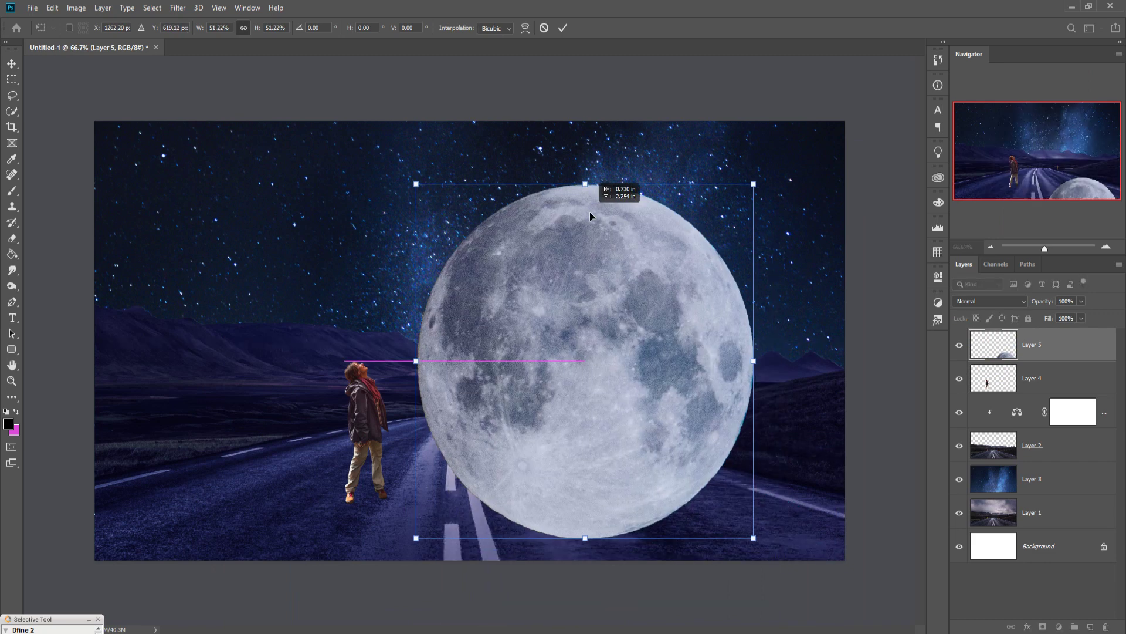
{"action": "left_click_drag", "start_coordinate": [421, 191], "coordinate": [531, 302]}
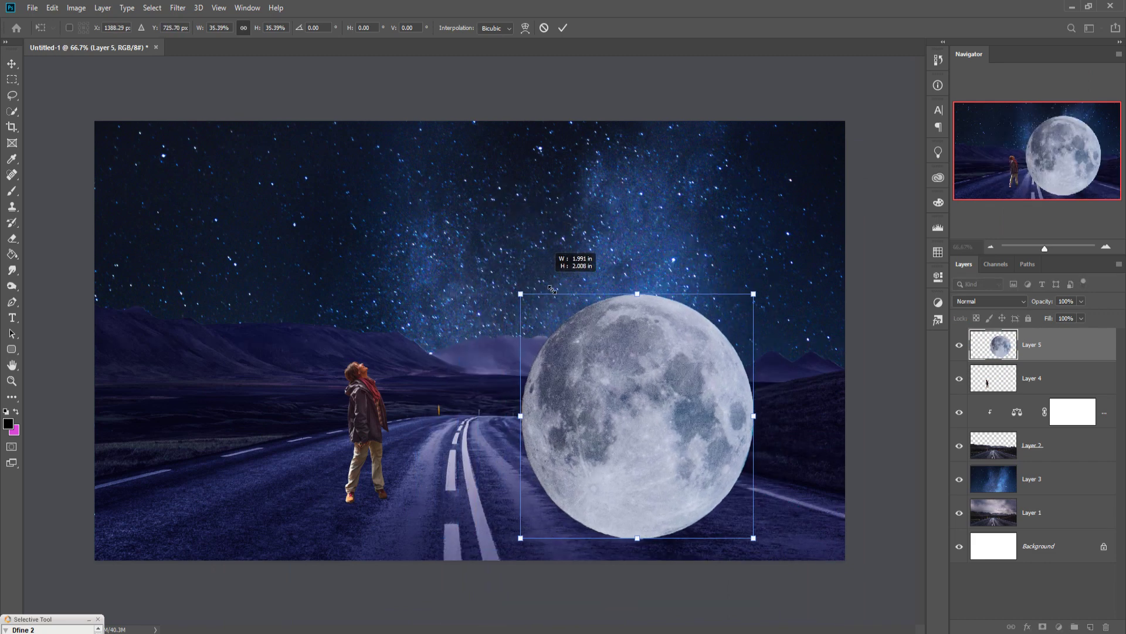
{"action": "left_click_drag", "start_coordinate": [640, 401], "coordinate": [540, 249]}
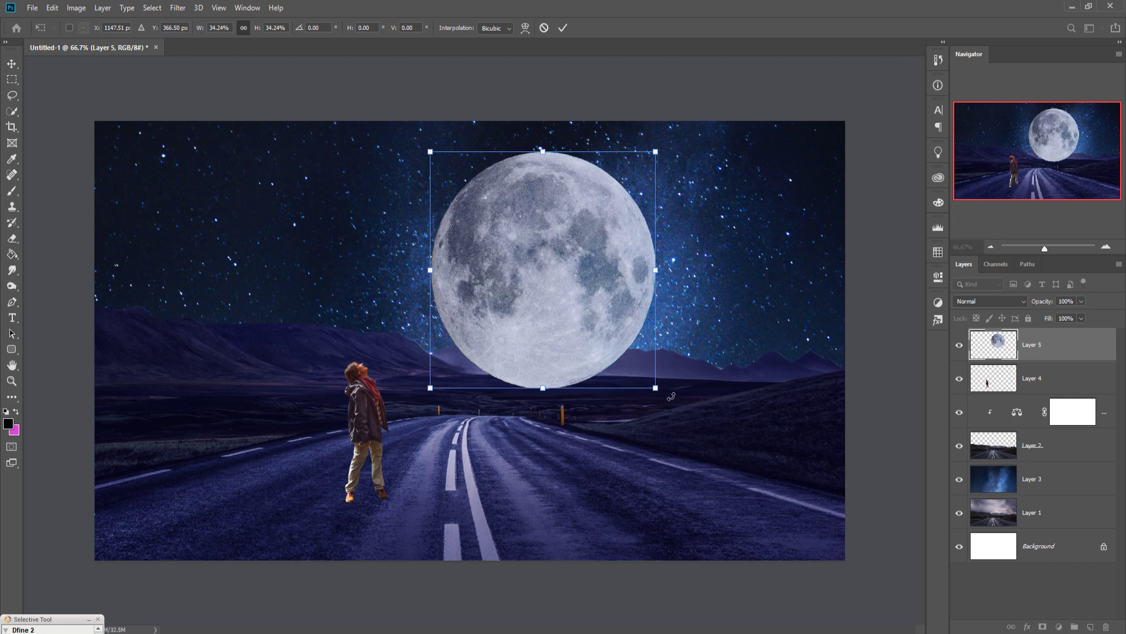
{"action": "left_click_drag", "start_coordinate": [658, 391], "coordinate": [633, 363]}
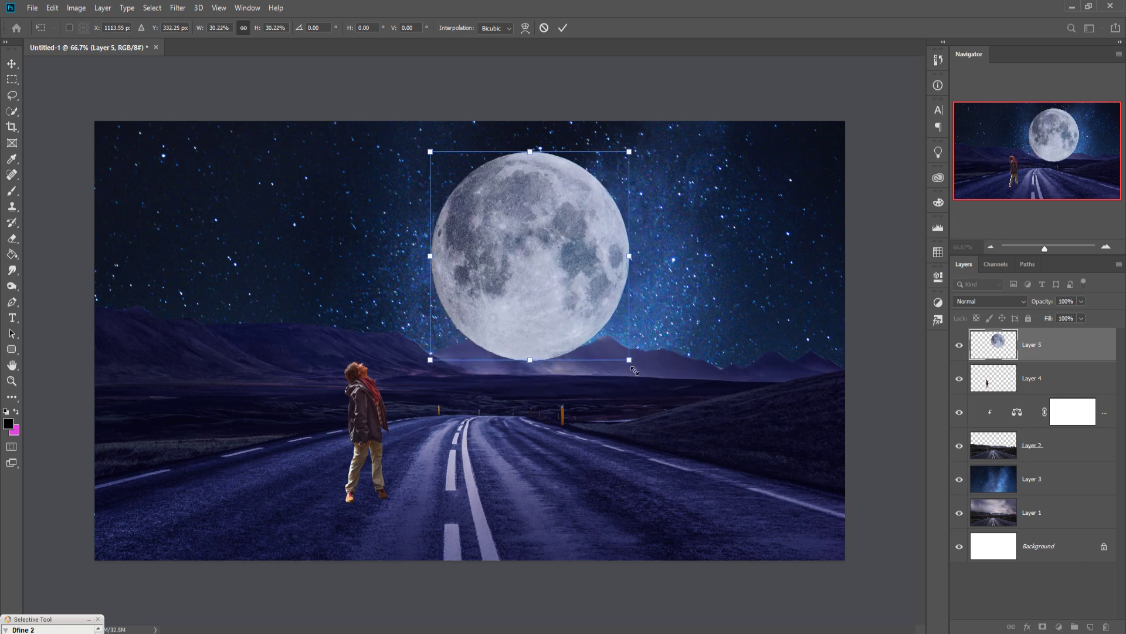
{"action": "left_click_drag", "start_coordinate": [586, 301], "coordinate": [575, 298]}
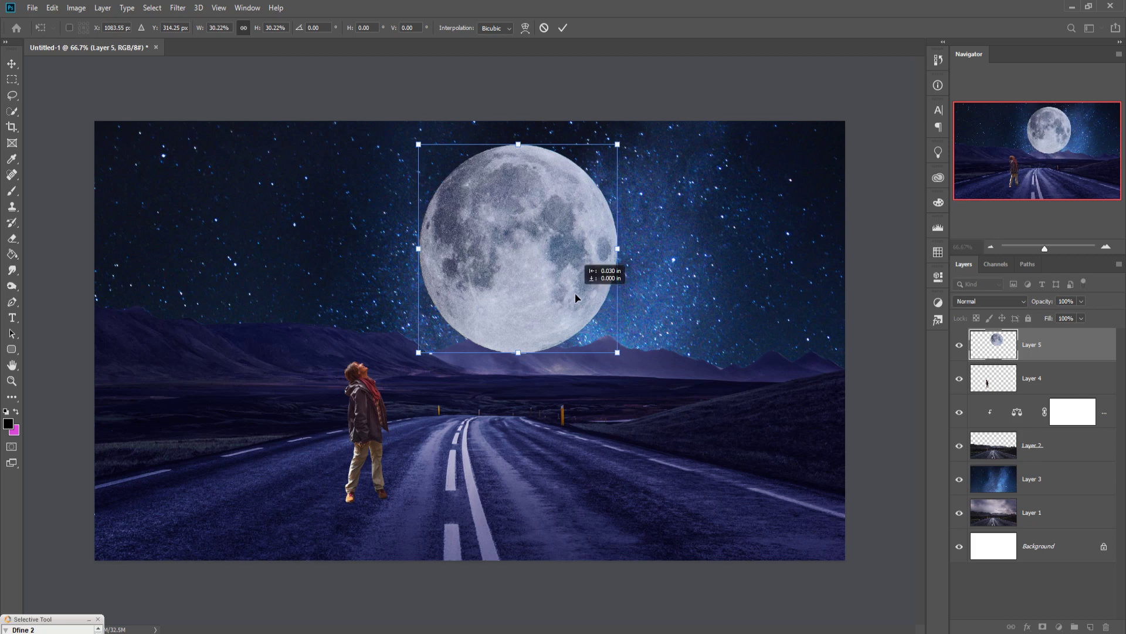
{"action": "key", "text": "Return"}
Move the boy slightly right and down along the road.
{"action": "left_click", "coordinate": [381, 415]}
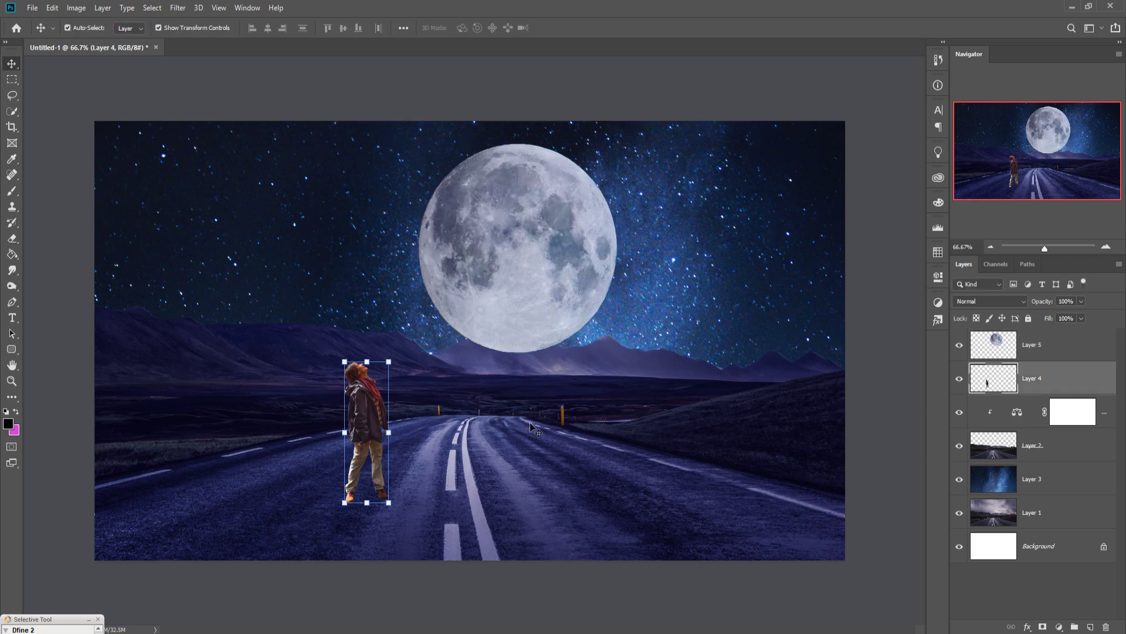
{"action": "left_click_drag", "start_coordinate": [382, 414], "coordinate": [401, 433]}
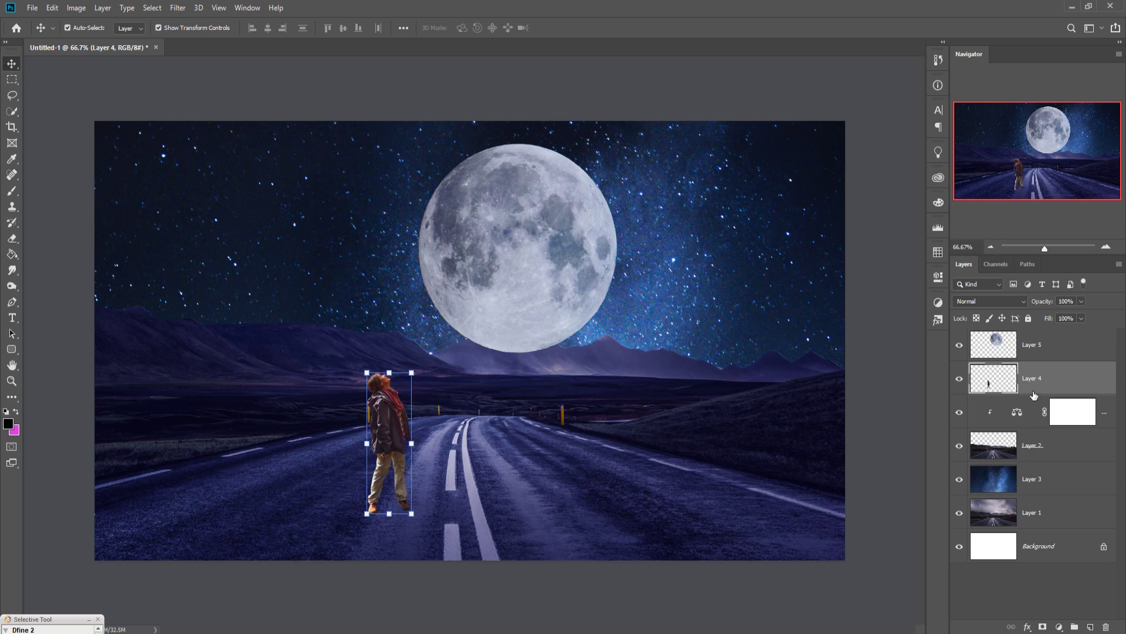
{"action": "left_click", "coordinate": [1044, 348]}
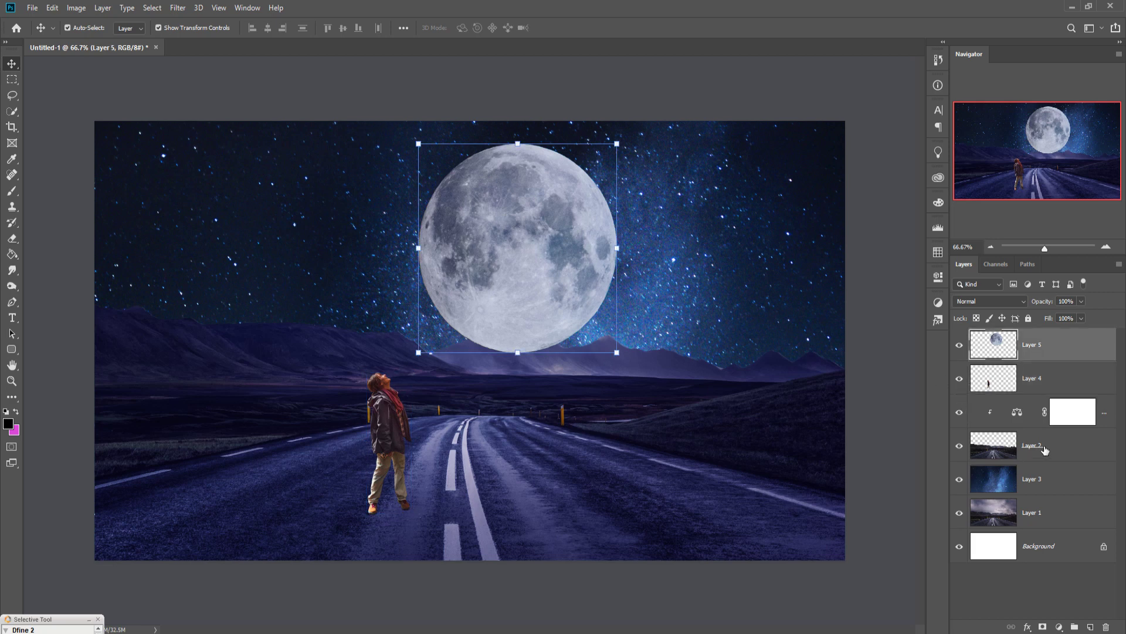
{"action": "left_click", "coordinate": [1103, 417]}
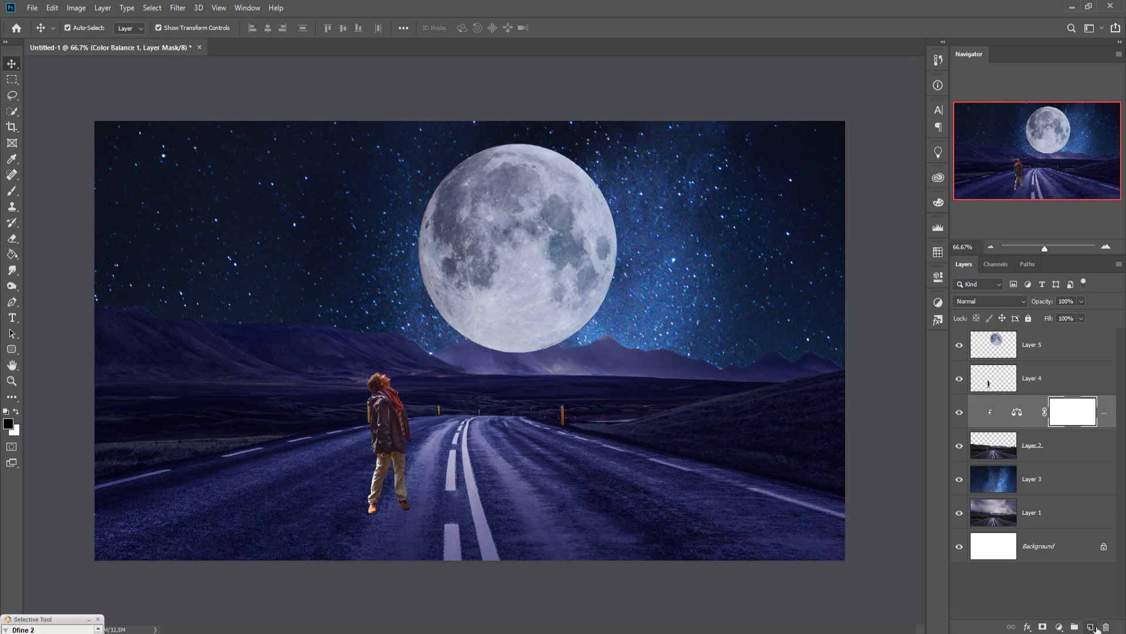
Paint a black shadow under the boy's feet on a new layer.
{"action": "left_click", "coordinate": [1090, 626]}
{"action": "left_click", "coordinate": [11, 191]}
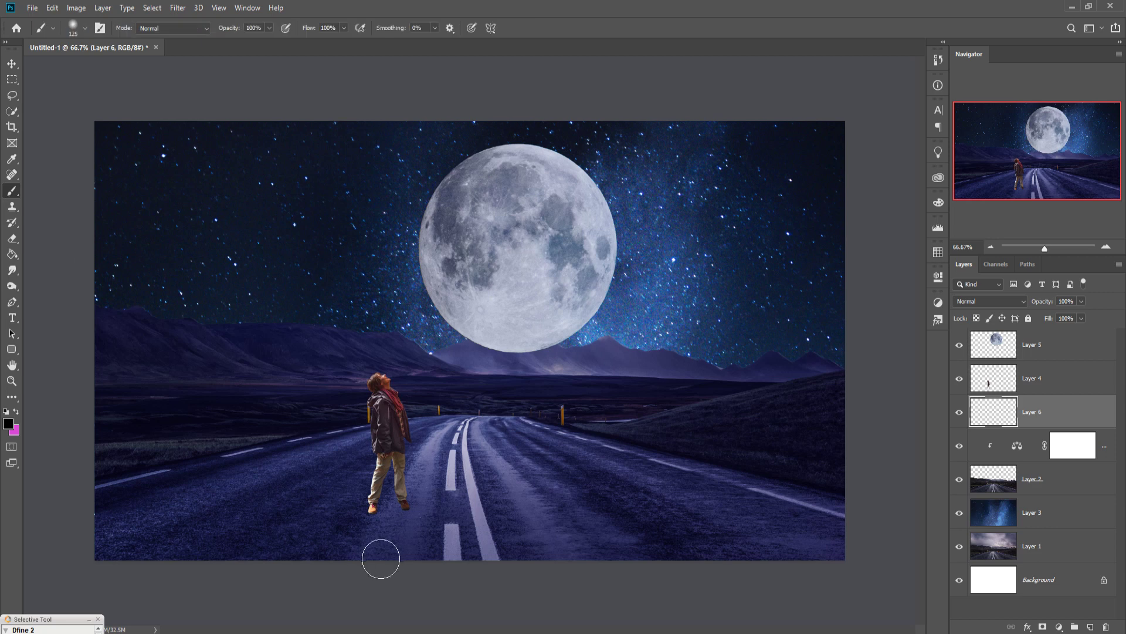
{"action": "left_click_drag", "start_coordinate": [393, 531], "coordinate": [379, 511]}
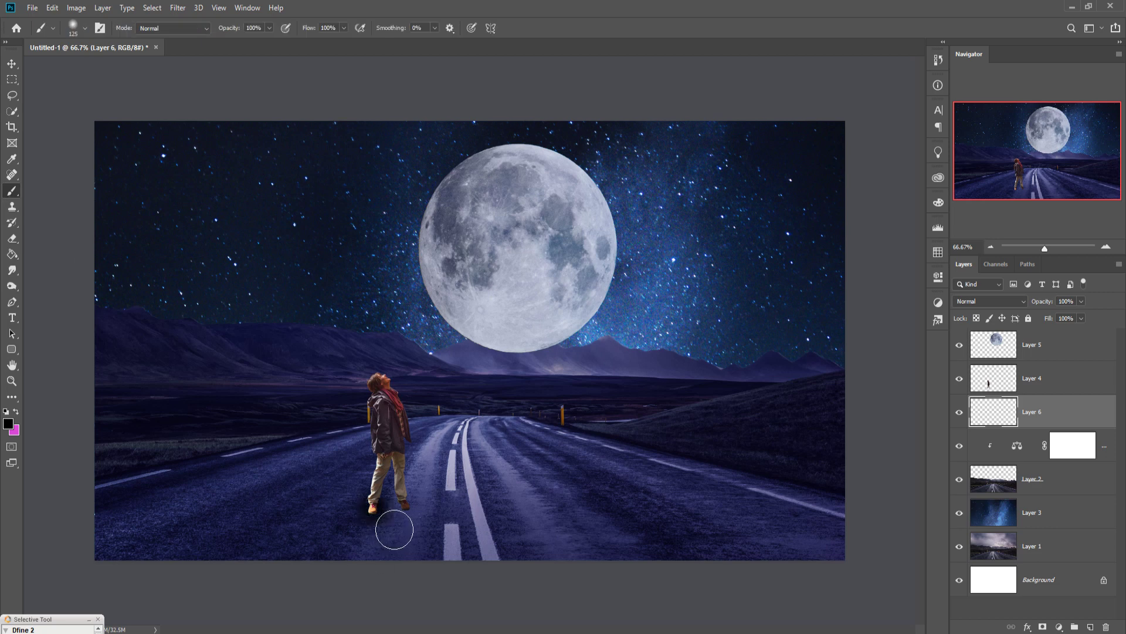
Stretch, flatten and slightly tilt the shadow so it lies along the road under his feet.
{"action": "left_click", "coordinate": [12, 63]}
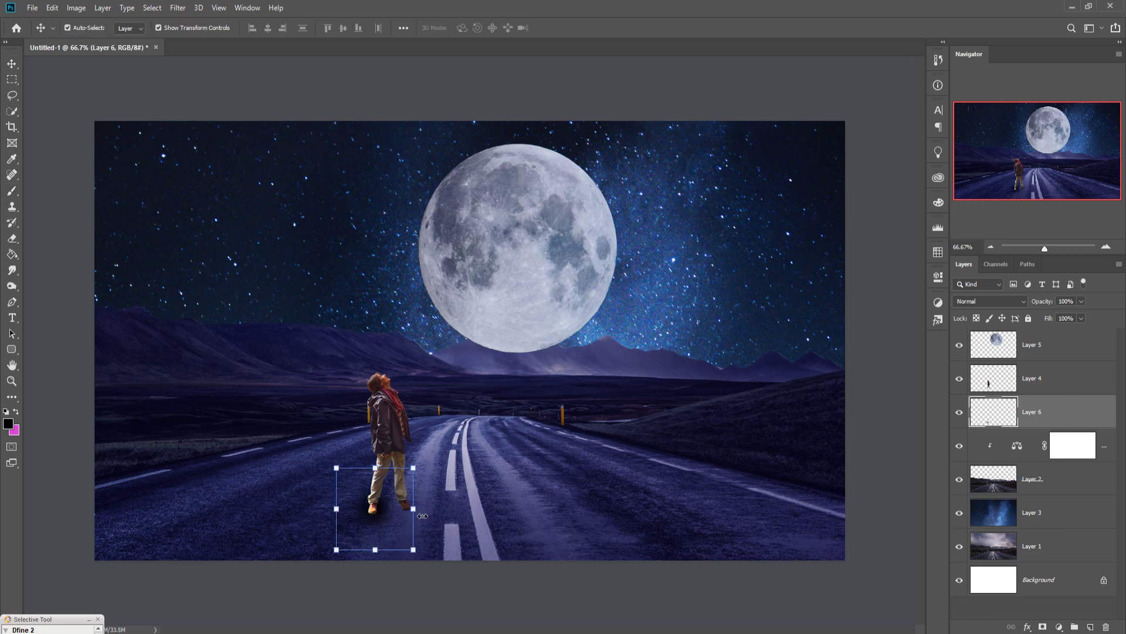
{"action": "left_click_drag", "start_coordinate": [422, 516], "coordinate": [617, 509]}
{"action": "mouse_move", "coordinate": [476, 468]}
{"action": "left_mouse_down"}
{"action": "mouse_move", "coordinate": [489, 501]}
{"action": "mouse_move", "coordinate": [404, 520]}
{"action": "left_mouse_up"}
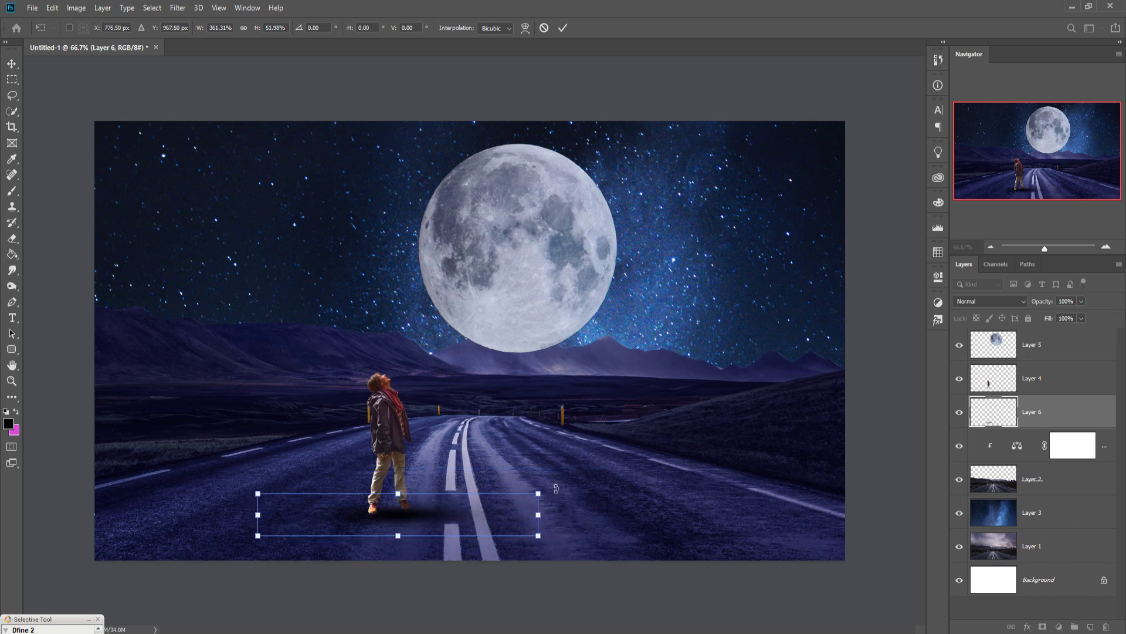
{"action": "left_click_drag", "start_coordinate": [556, 488], "coordinate": [556, 484]}
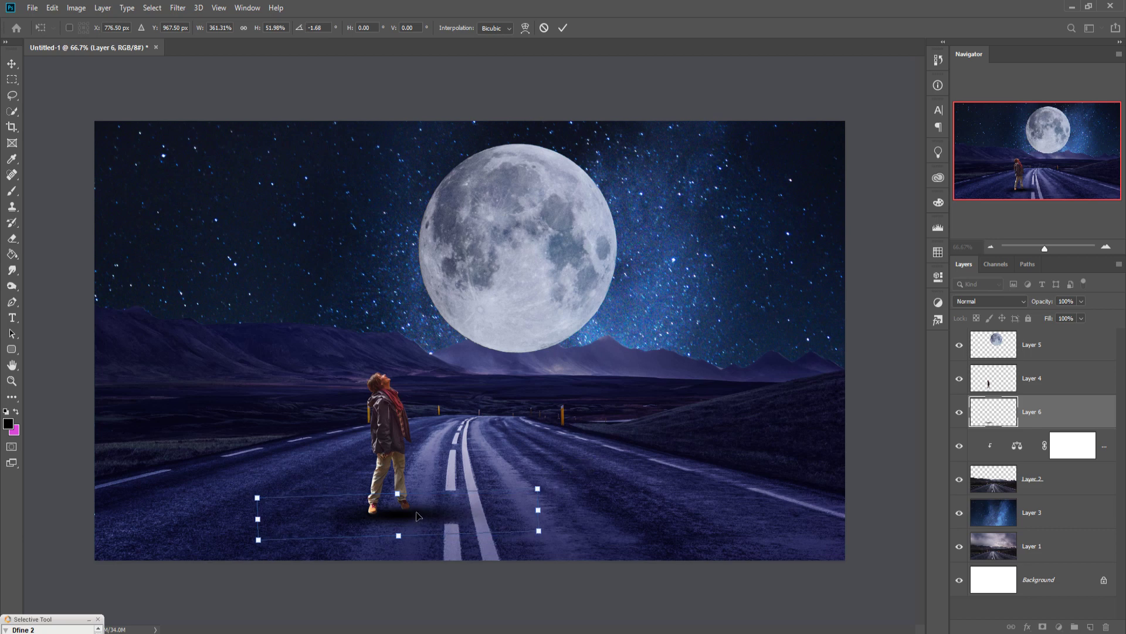
{"action": "left_click_drag", "start_coordinate": [469, 522], "coordinate": [469, 519]}
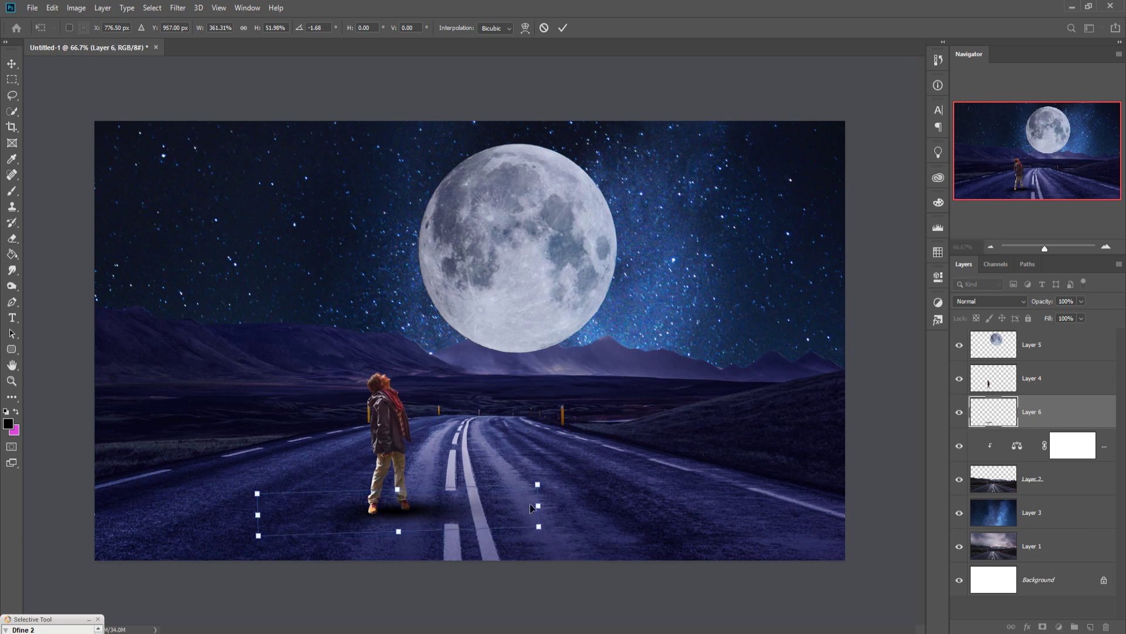
{"action": "left_click_drag", "start_coordinate": [549, 512], "coordinate": [510, 513]}
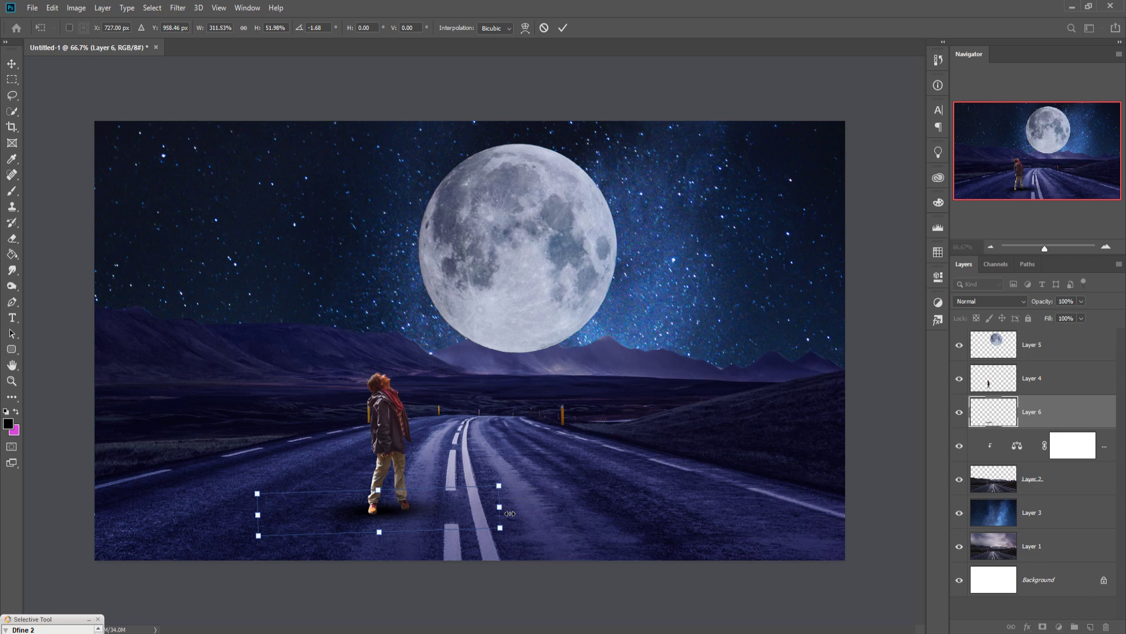
{"action": "left_click_drag", "start_coordinate": [383, 498], "coordinate": [390, 522]}
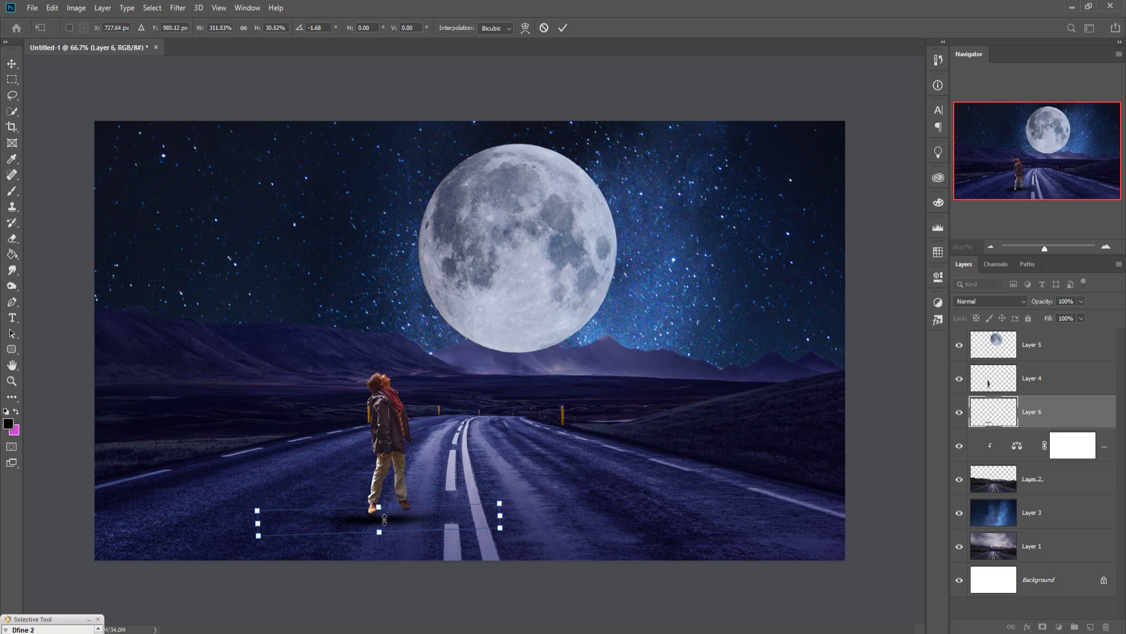
{"action": "left_click_drag", "start_coordinate": [390, 521], "coordinate": [399, 513]}
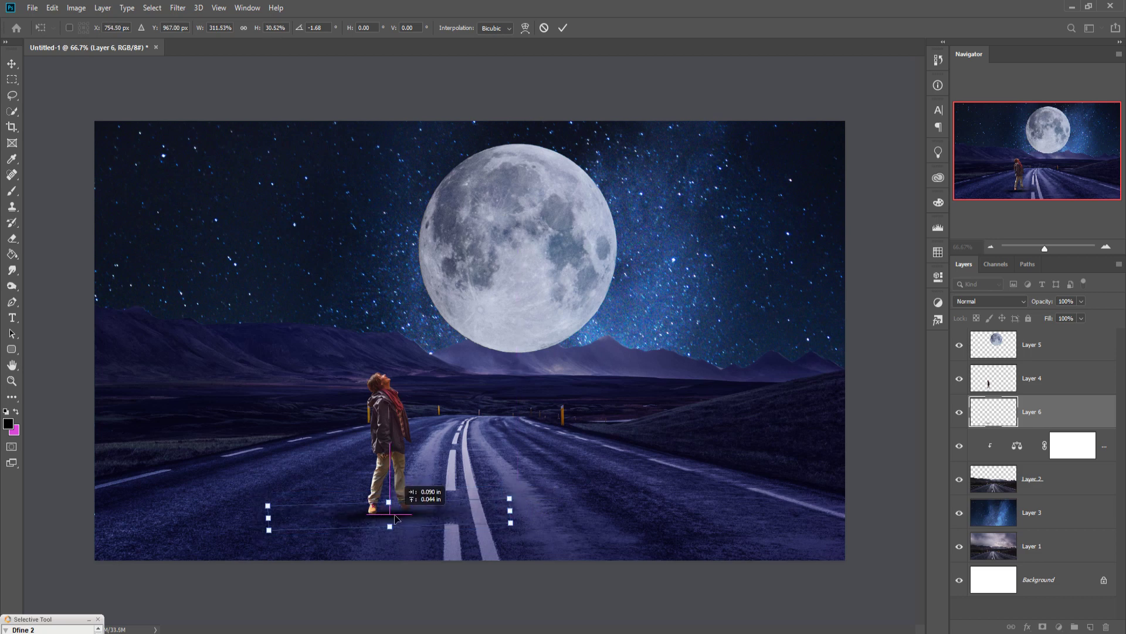
{"action": "key", "text": "Up"}
{"action": "key", "text": "Up"}
{"action": "key", "text": "Up"}
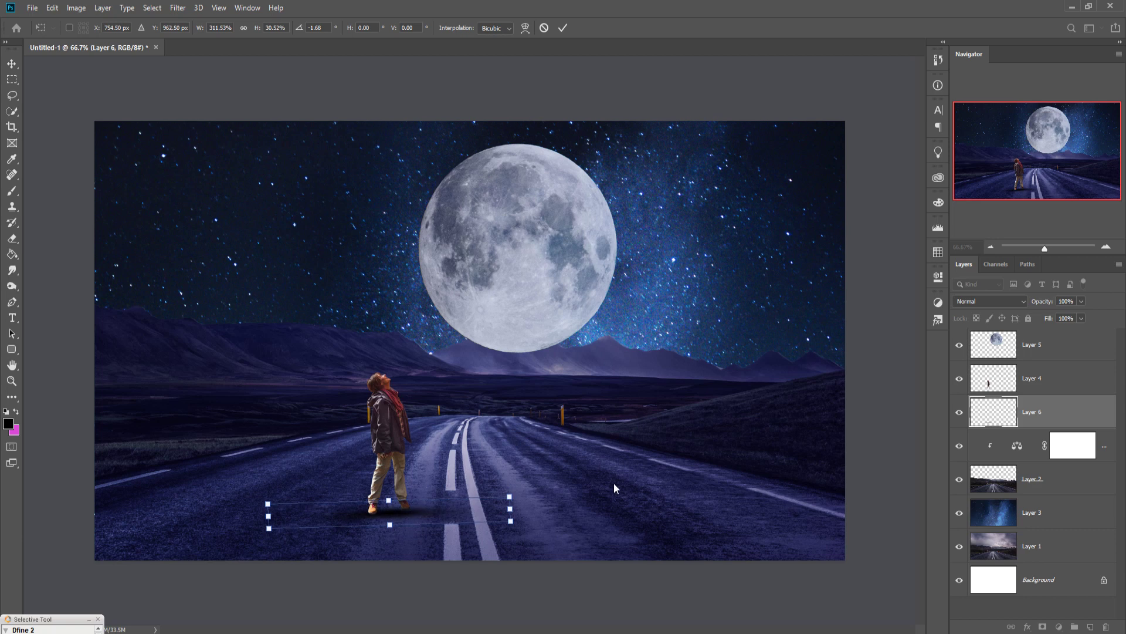
{"action": "left_click_drag", "start_coordinate": [536, 488], "coordinate": [539, 498]}
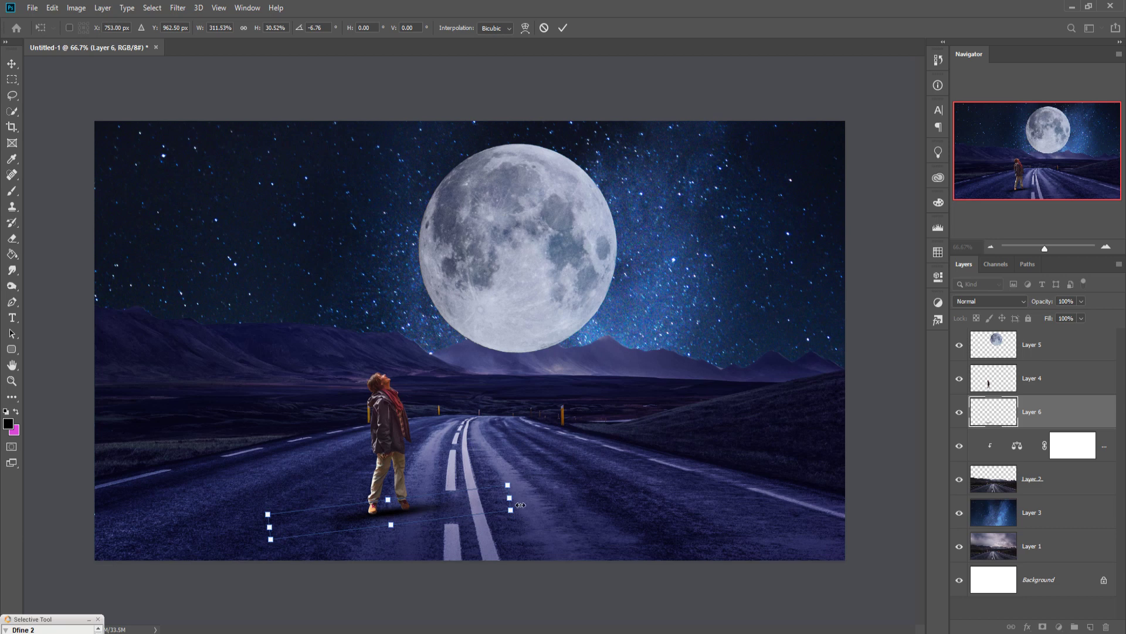
{"action": "left_click", "coordinate": [561, 28]}
Shrink the moon slightly and shift it right and down.
{"action": "left_click", "coordinate": [1031, 353]}
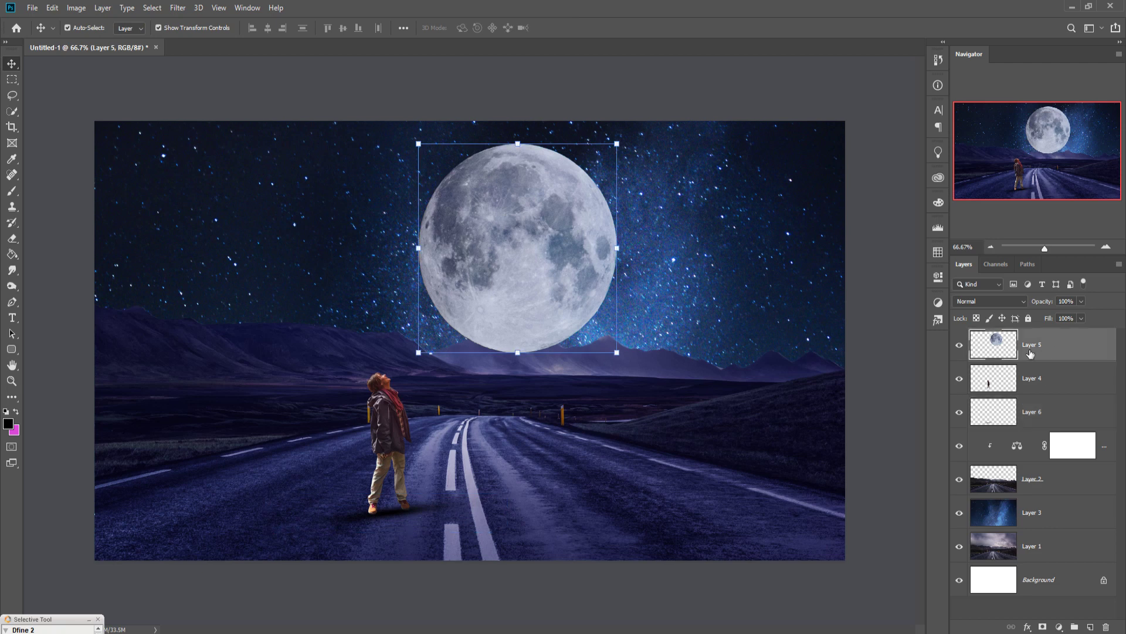
{"action": "left_click_drag", "start_coordinate": [617, 353], "coordinate": [610, 344]}
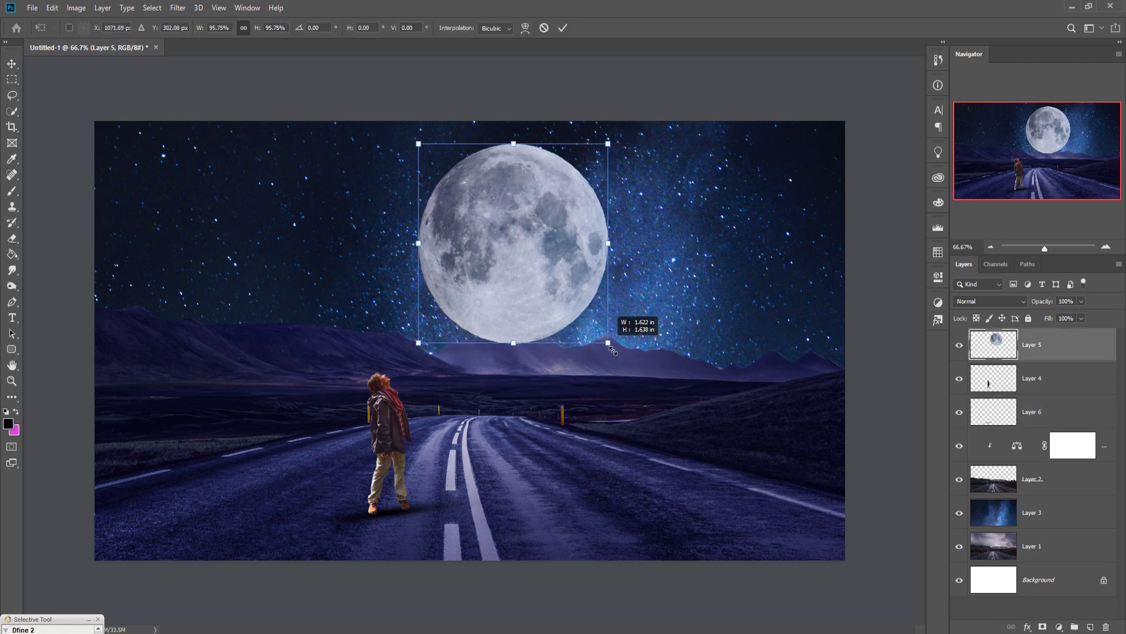
{"action": "left_click_drag", "start_coordinate": [547, 258], "coordinate": [565, 269]}
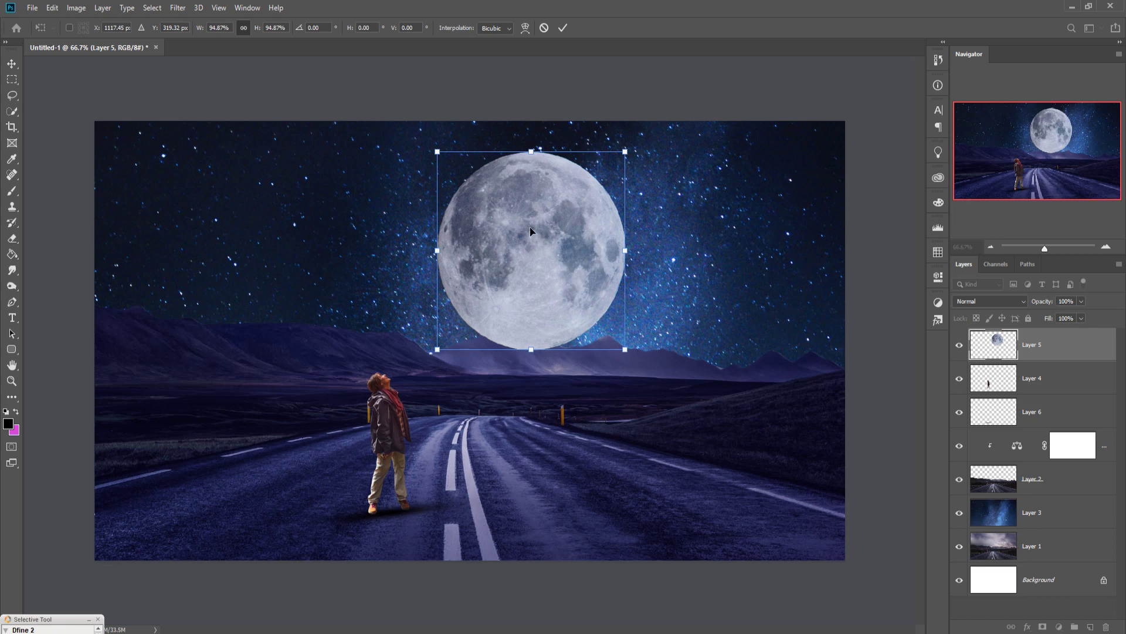
{"action": "left_click", "coordinate": [563, 27]}
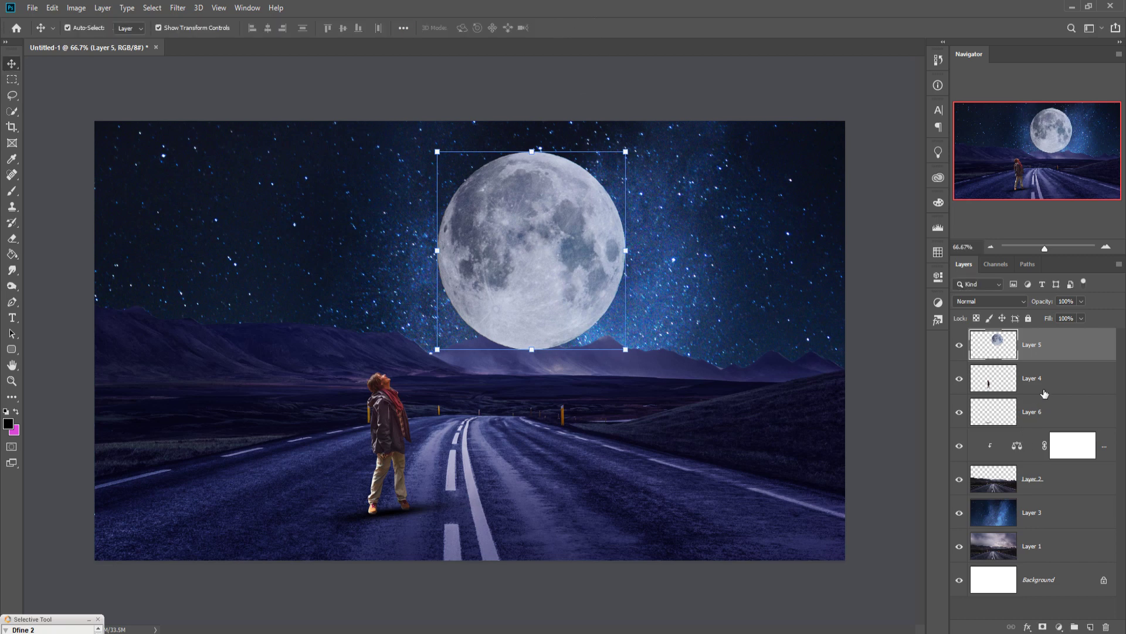
Add a new layer above the boy and set the brush colour to white.
{"action": "left_click", "coordinate": [1053, 387]}
{"action": "left_click", "coordinate": [1090, 626]}
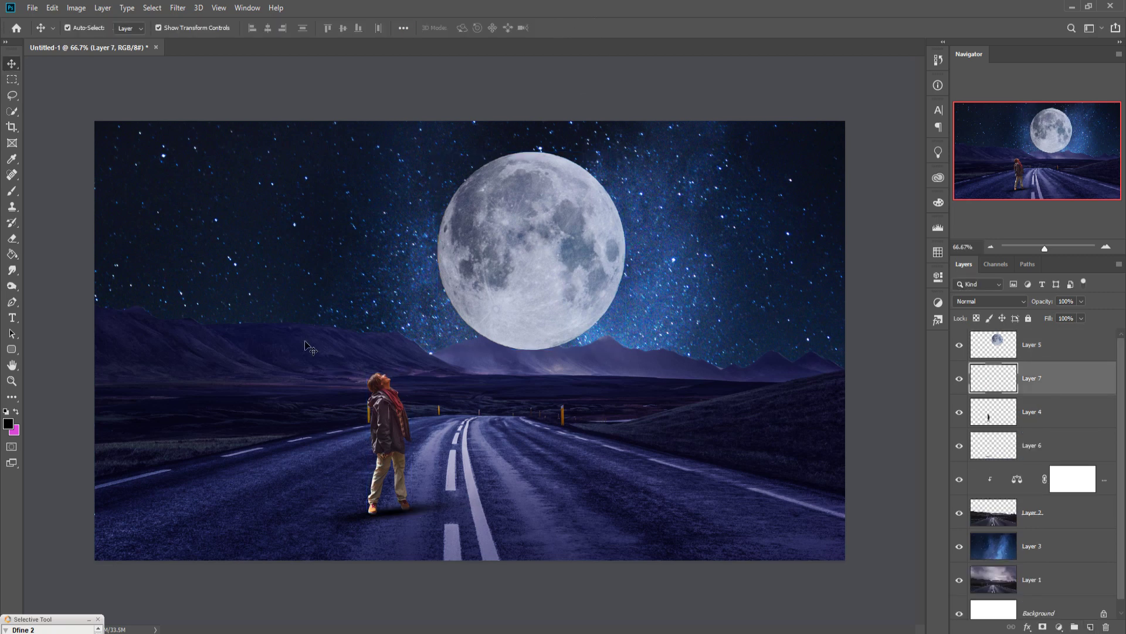
{"action": "left_click", "coordinate": [12, 191]}
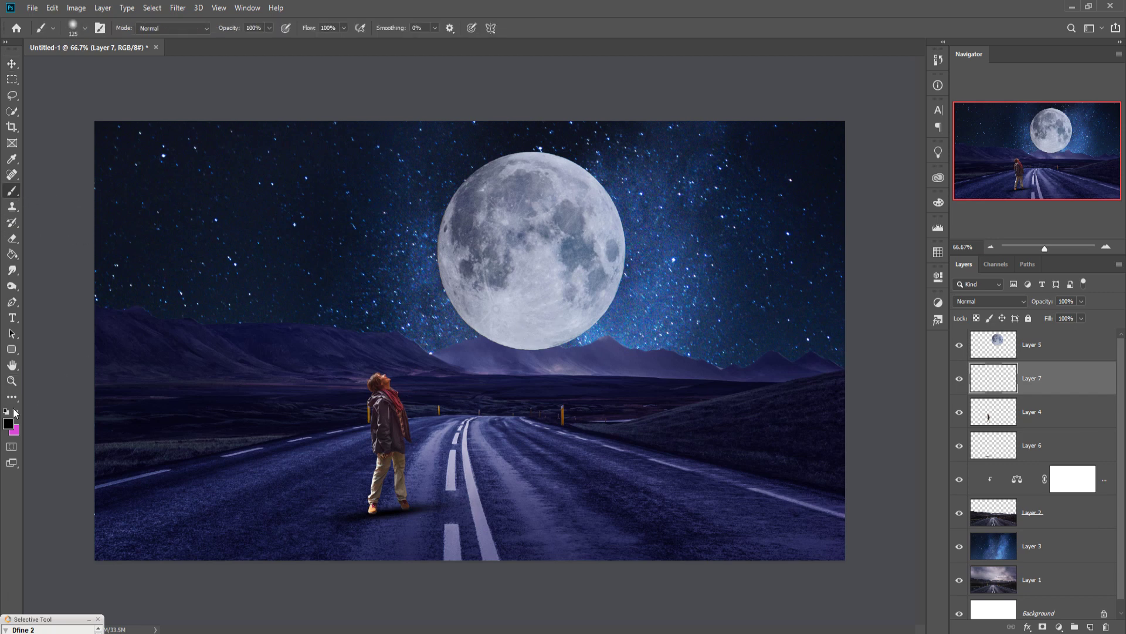
{"action": "left_click", "coordinate": [17, 413]}
{"action": "left_click", "coordinate": [8, 423]}
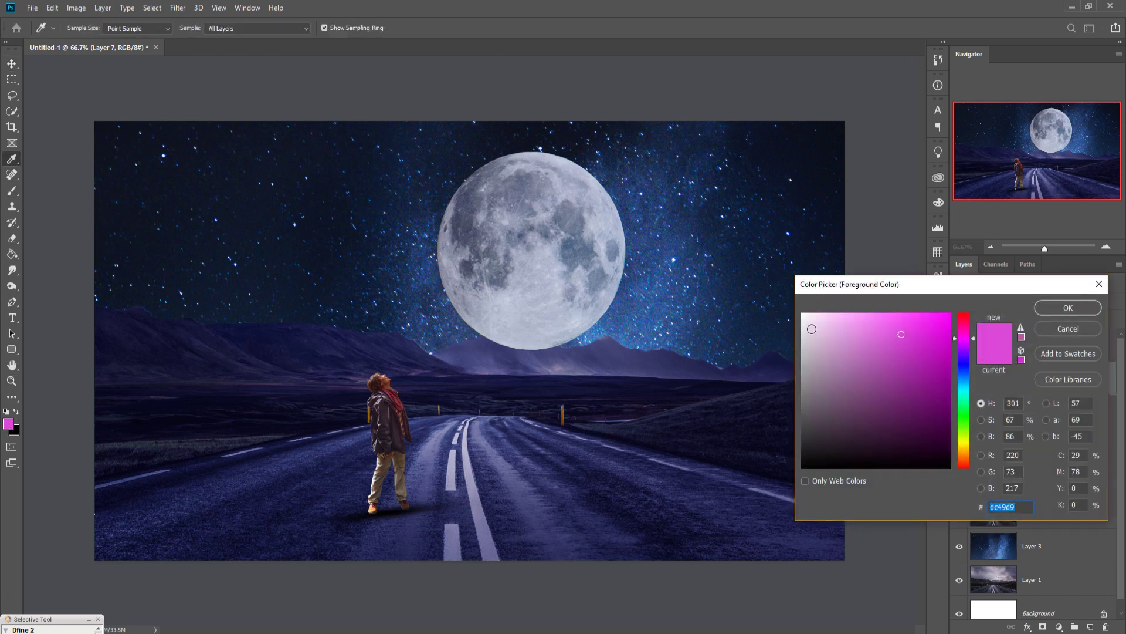
{"action": "left_click", "coordinate": [804, 318]}
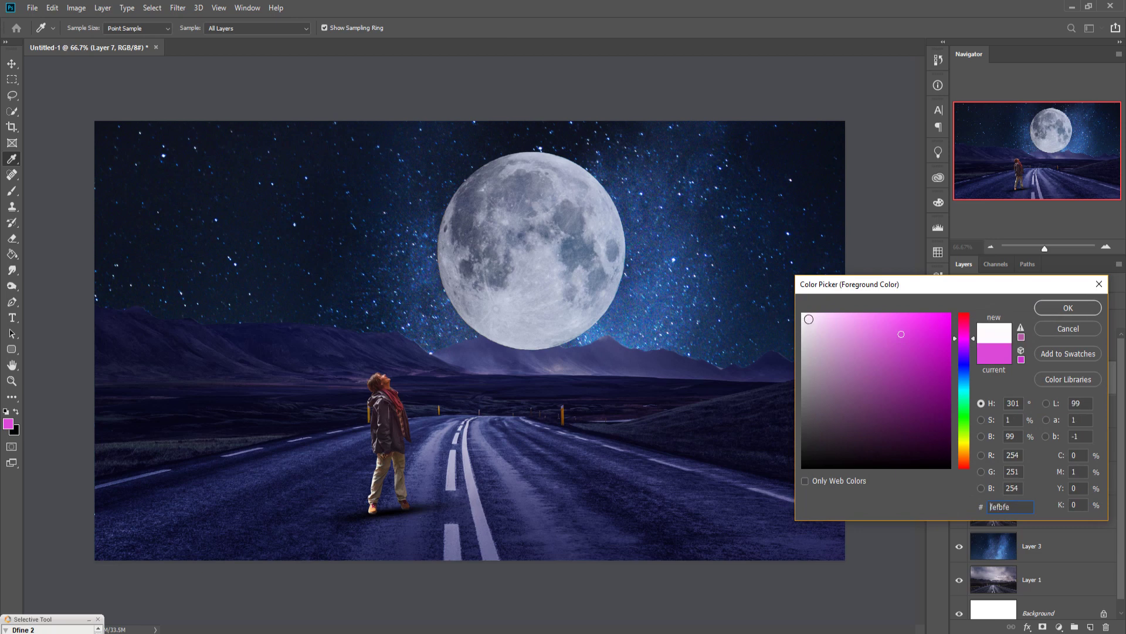
{"action": "left_click", "coordinate": [1077, 308]}
Paint a soft white glow around the moon with an enlarged brush, then deselect.
{"action": "key", "text": "bracketright"}
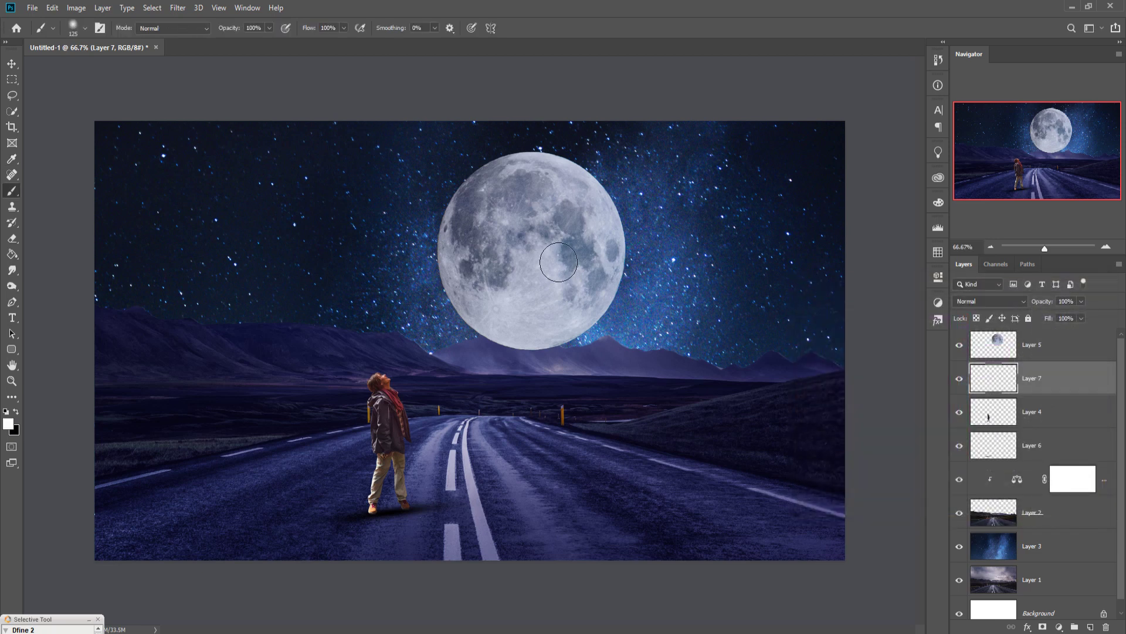
{"action": "key", "text": "bracketright"}
{"action": "key", "text": "bracketright"}
{"action": "key", "text": "bracketright"}
{"action": "key", "text": "bracketright"}
{"action": "key", "text": "bracketright"}
{"action": "key", "text": "bracketright"}
{"action": "key", "text": "bracketright"}
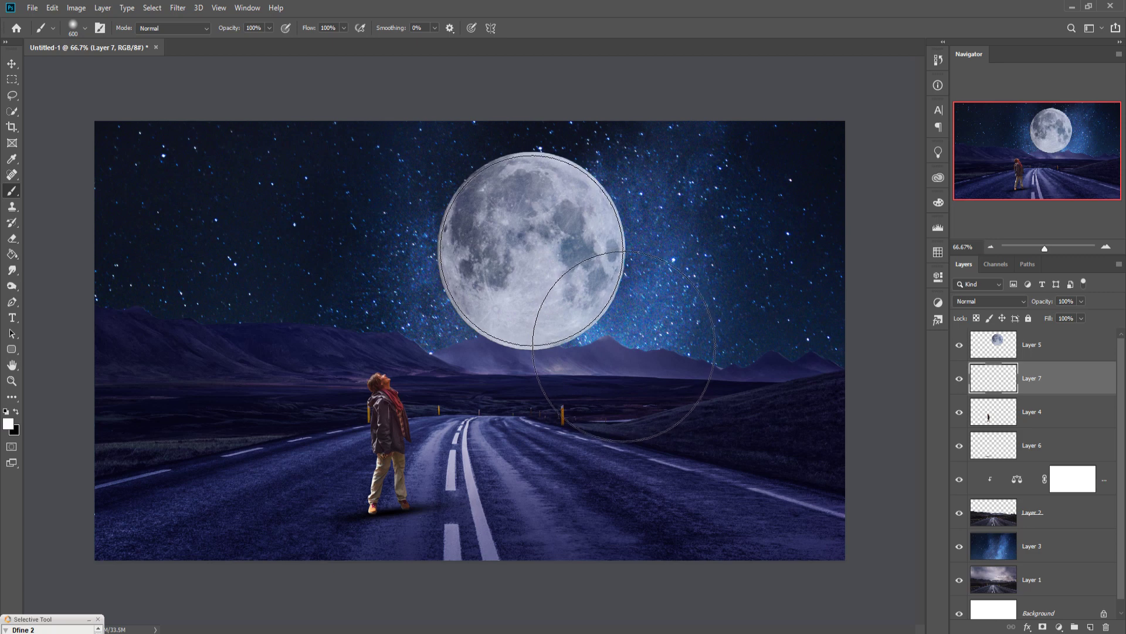
{"action": "left_click", "coordinate": [623, 346]}
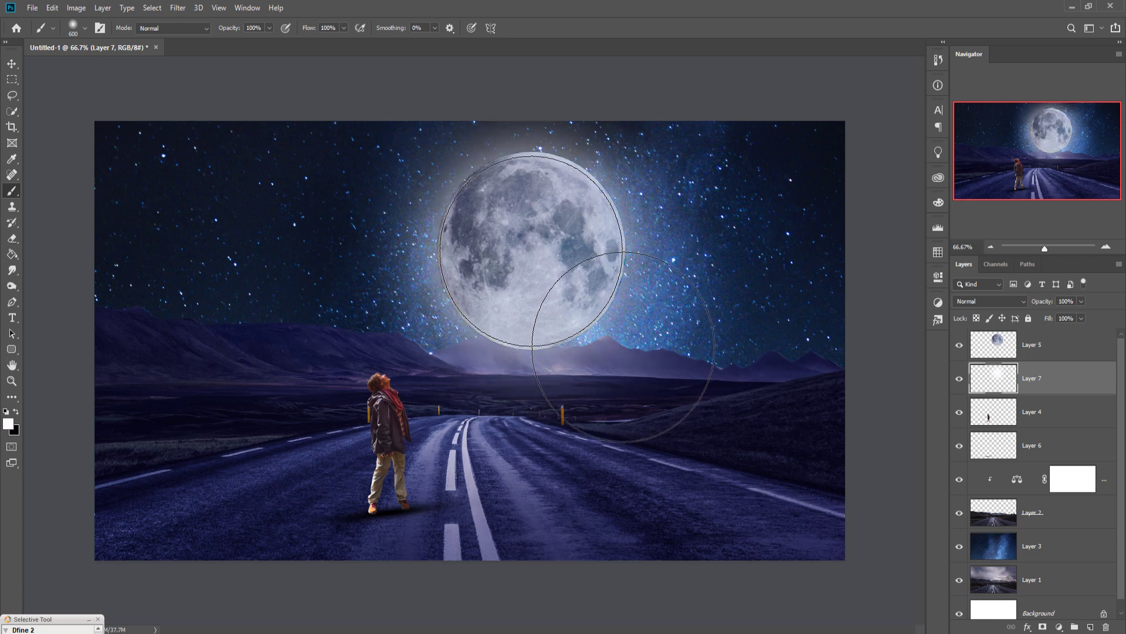
{"action": "key", "text": "ctrl+d"}
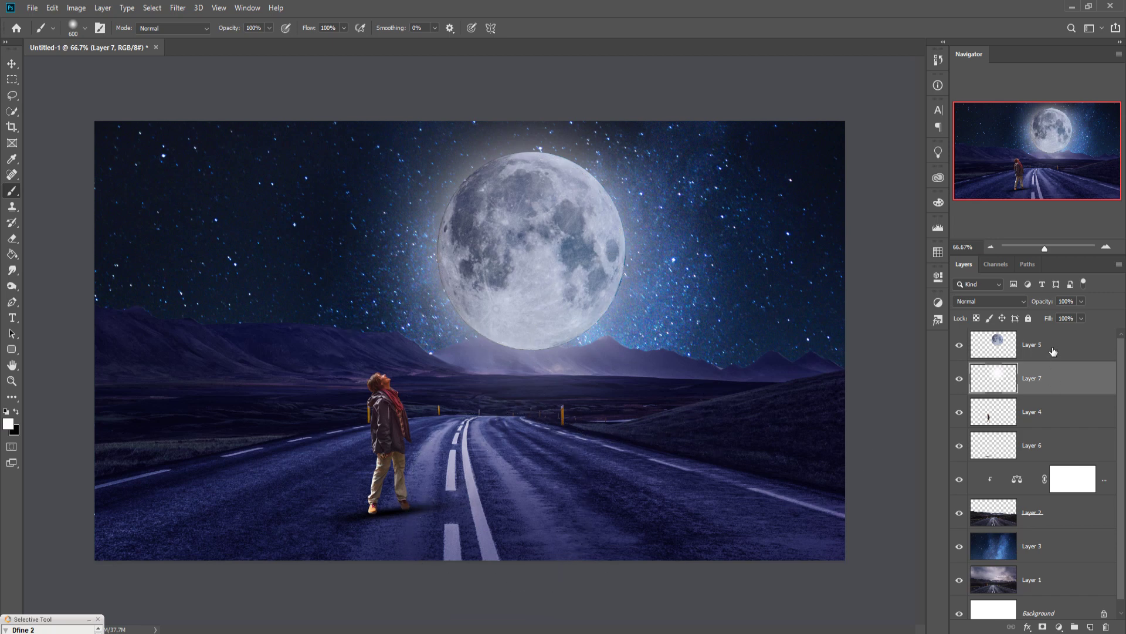
{"action": "left_click", "coordinate": [1053, 351]}
Add Layer 8 in Overlay mode, dab white over the moon's centre, then add another empty layer.
{"action": "left_click", "coordinate": [1090, 627]}
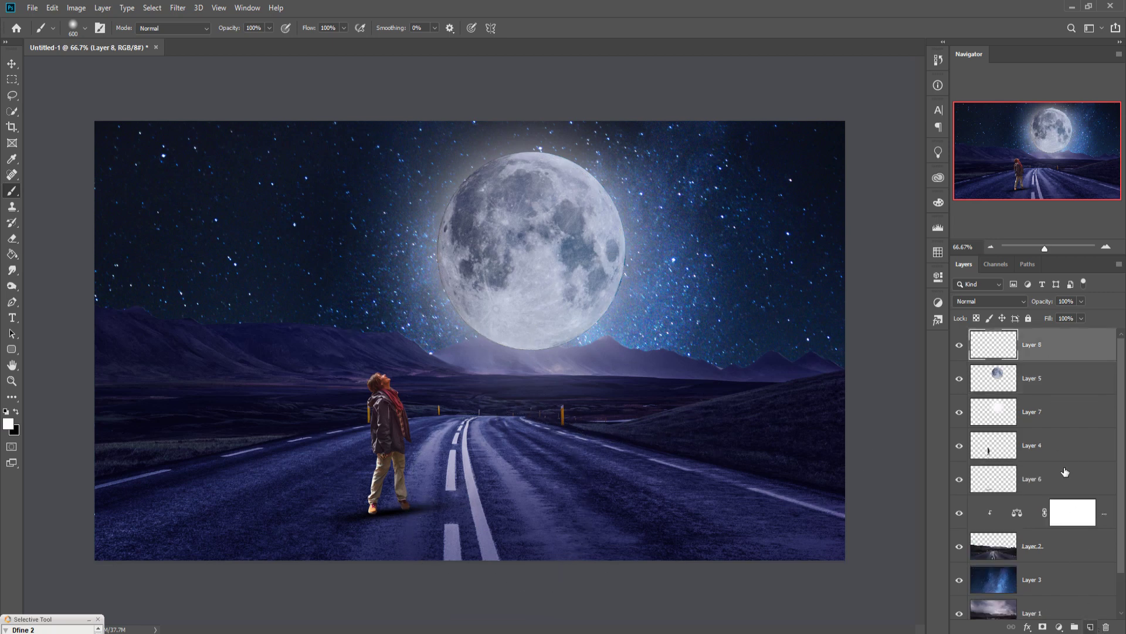
{"action": "left_click", "coordinate": [1022, 302]}
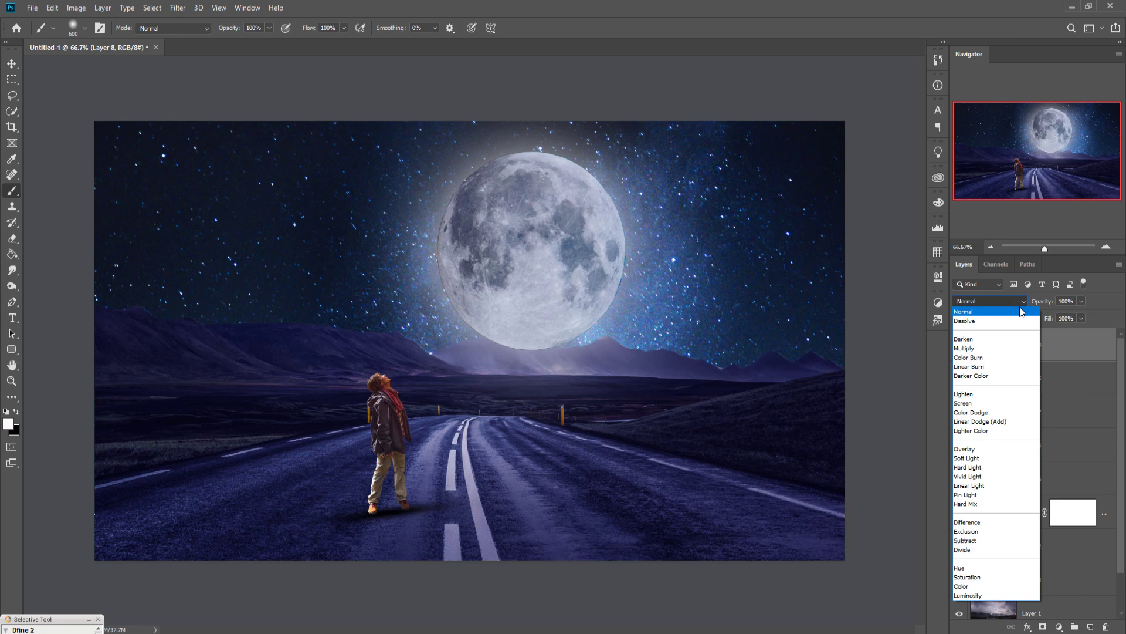
{"action": "left_click", "coordinate": [993, 453]}
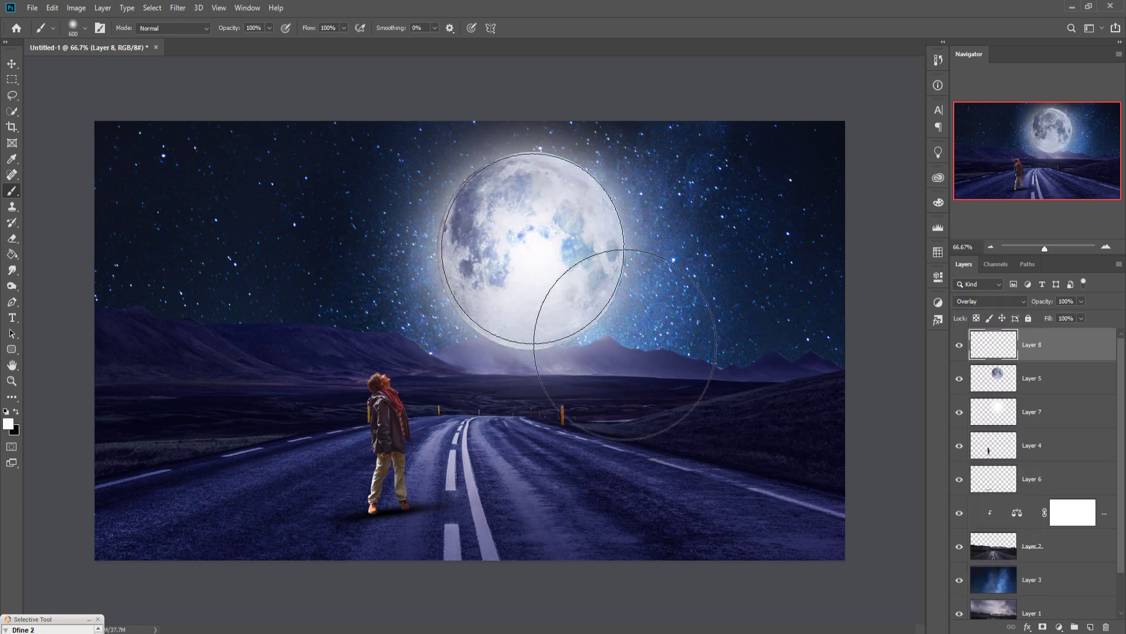
{"action": "left_click", "coordinate": [533, 250]}
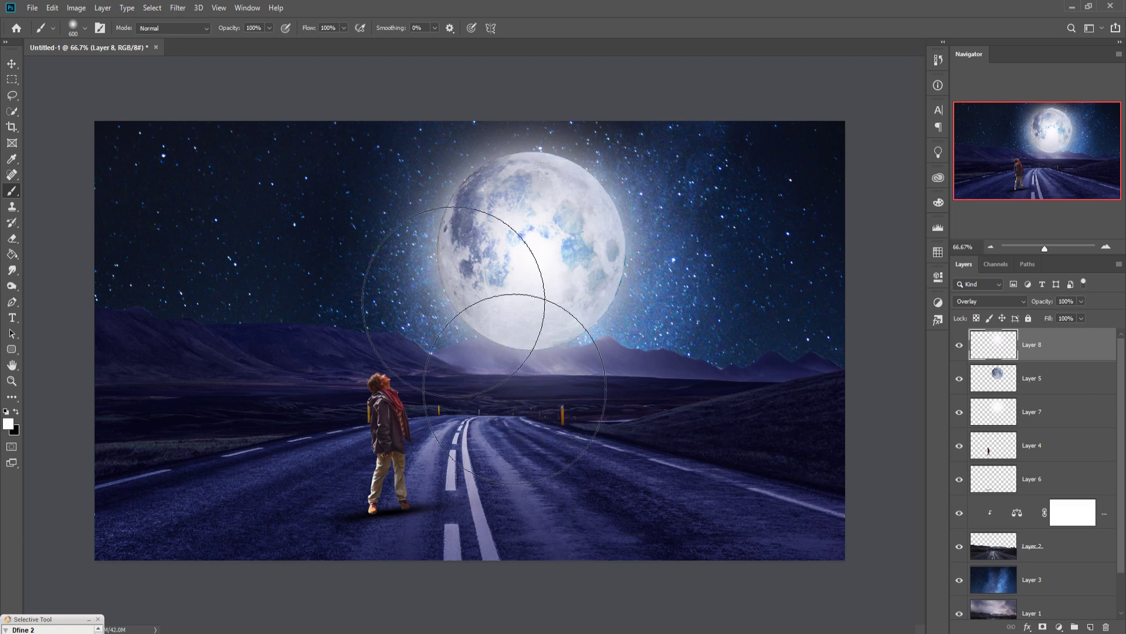
{"action": "left_click", "coordinate": [12, 64]}
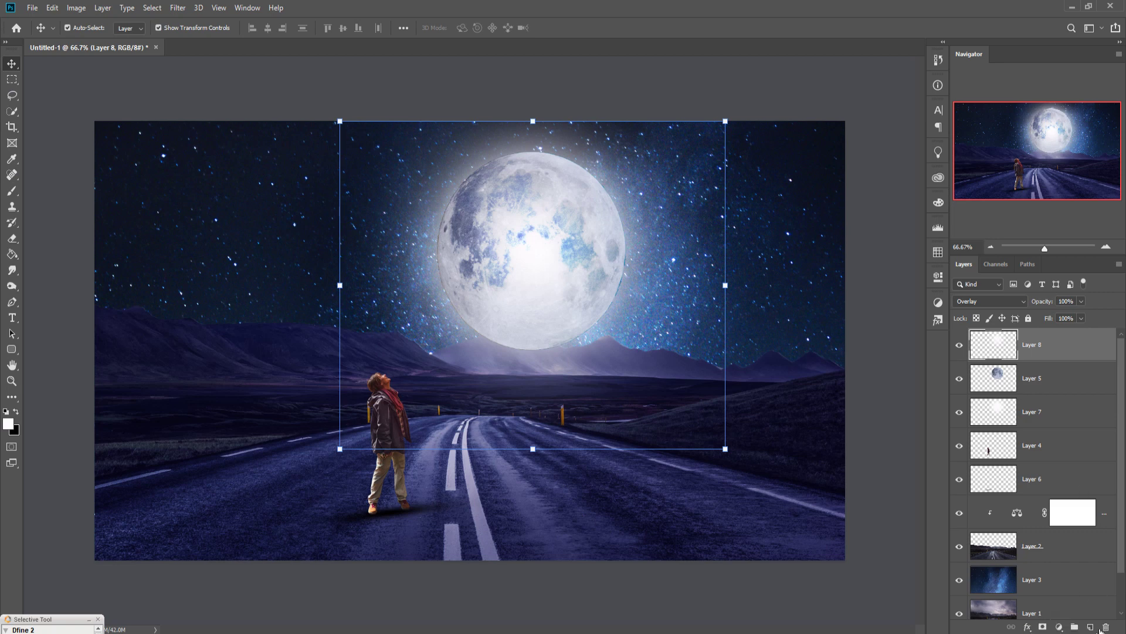
{"action": "left_click", "coordinate": [1090, 627]}
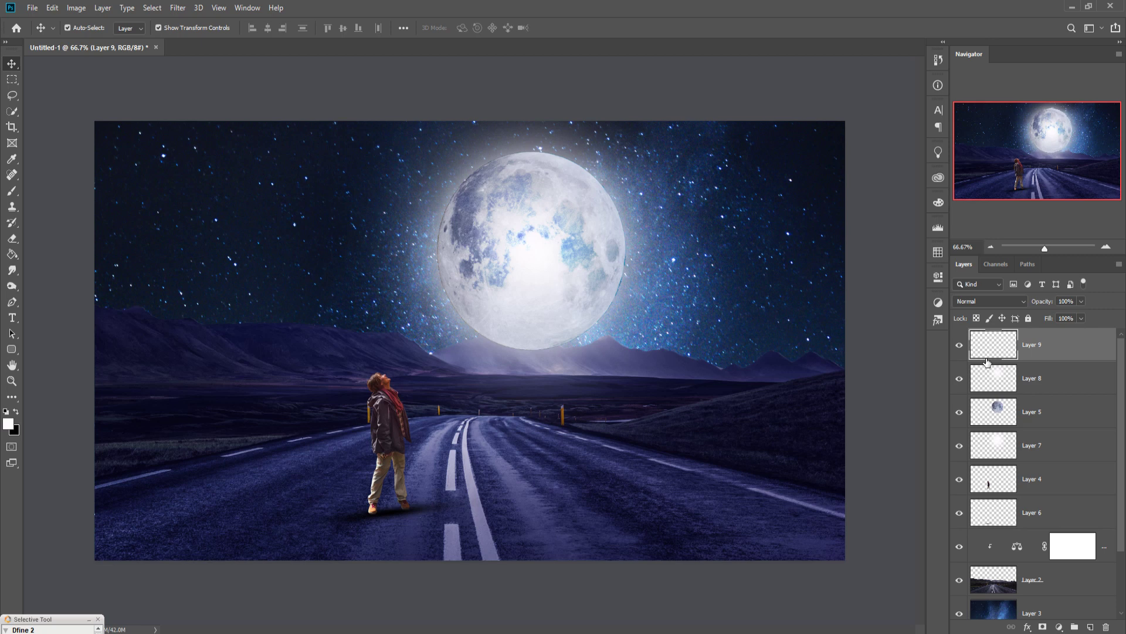
Set Layer 9 to Overlay, clip it to the moon, and paint white along its upper-left, left and bottom edges.
{"action": "left_click", "coordinate": [987, 301]}
{"action": "left_click", "coordinate": [975, 427]}
{"action": "left_click", "coordinate": [12, 191]}
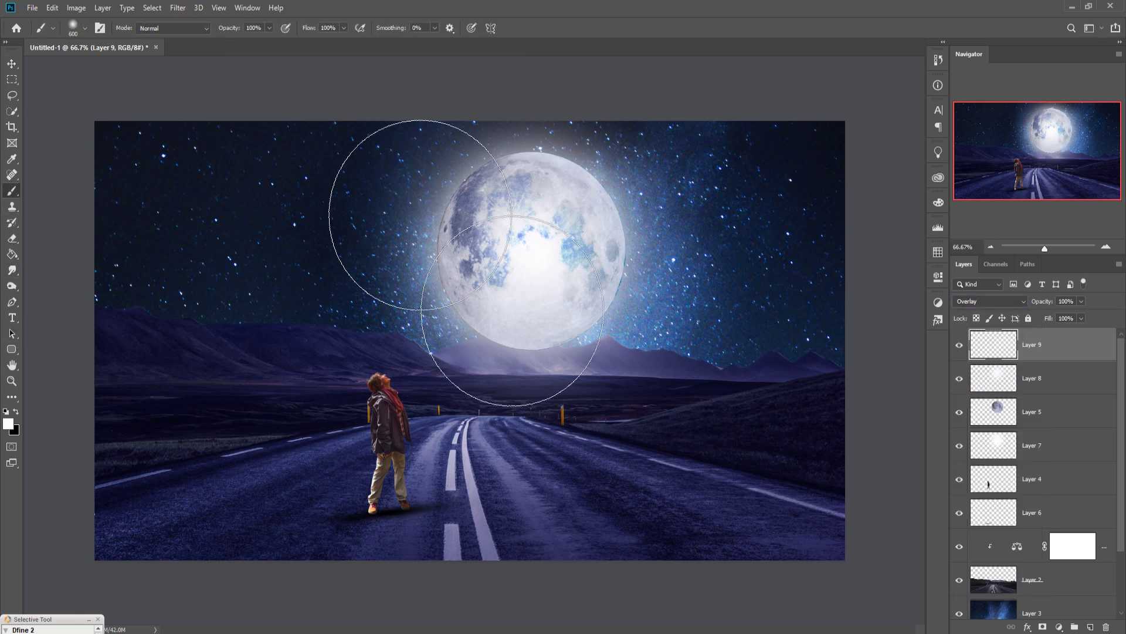
{"action": "key", "text": "bracketleft"}
{"action": "key", "text": "bracketleft"}
{"action": "key", "text": "bracketleft"}
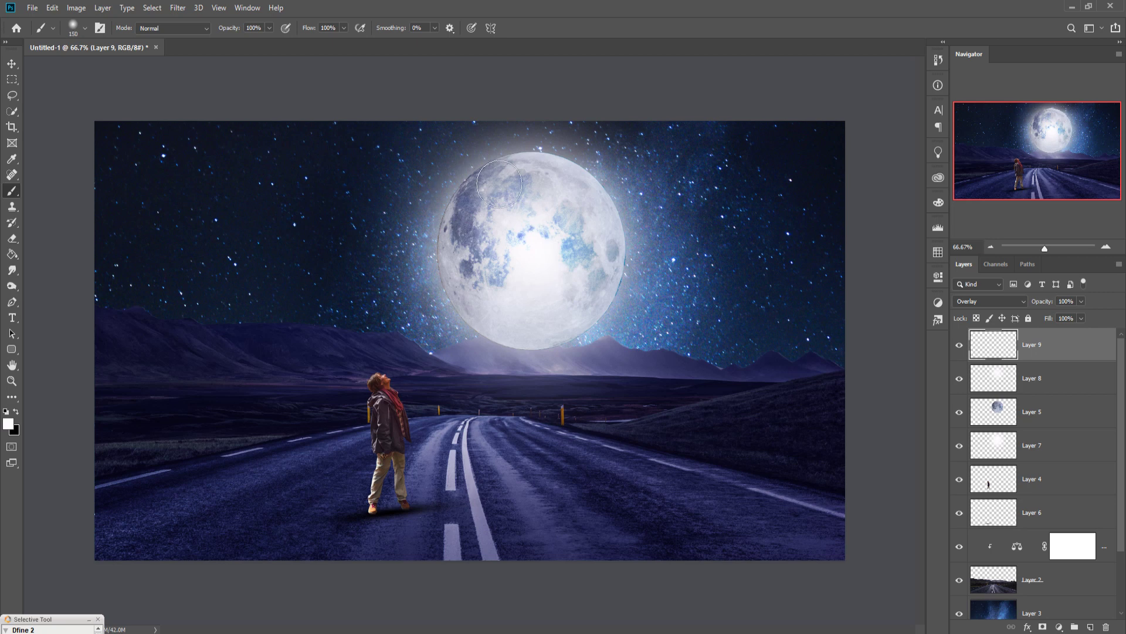
{"action": "left_click", "coordinate": [477, 160]}
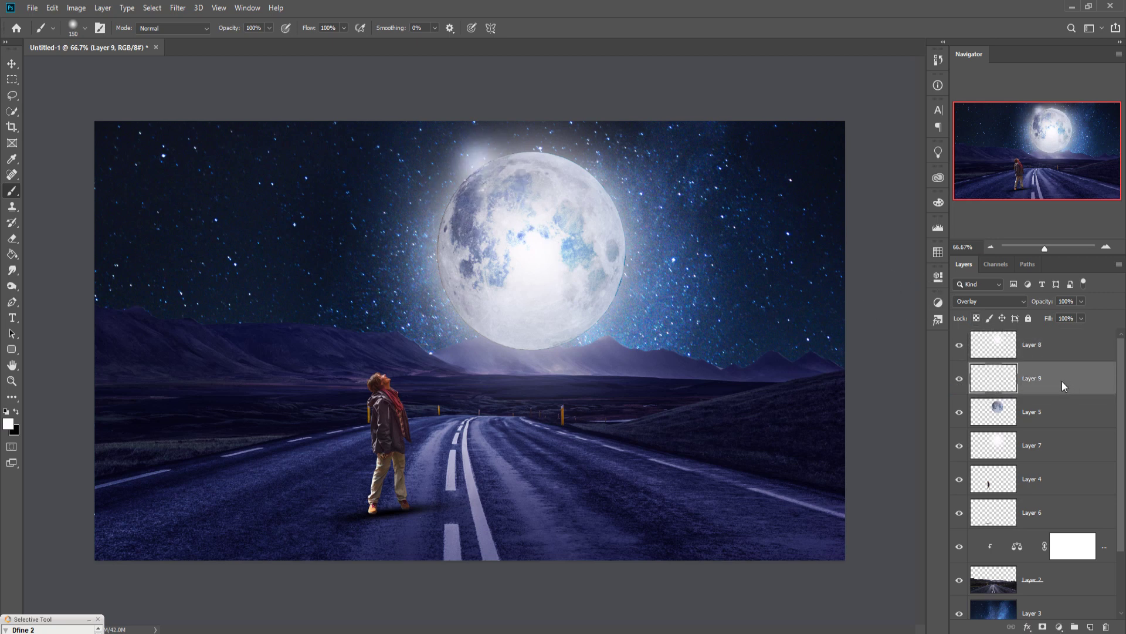
{"action": "right_click", "coordinate": [1062, 382]}
{"action": "left_click", "coordinate": [942, 353]}
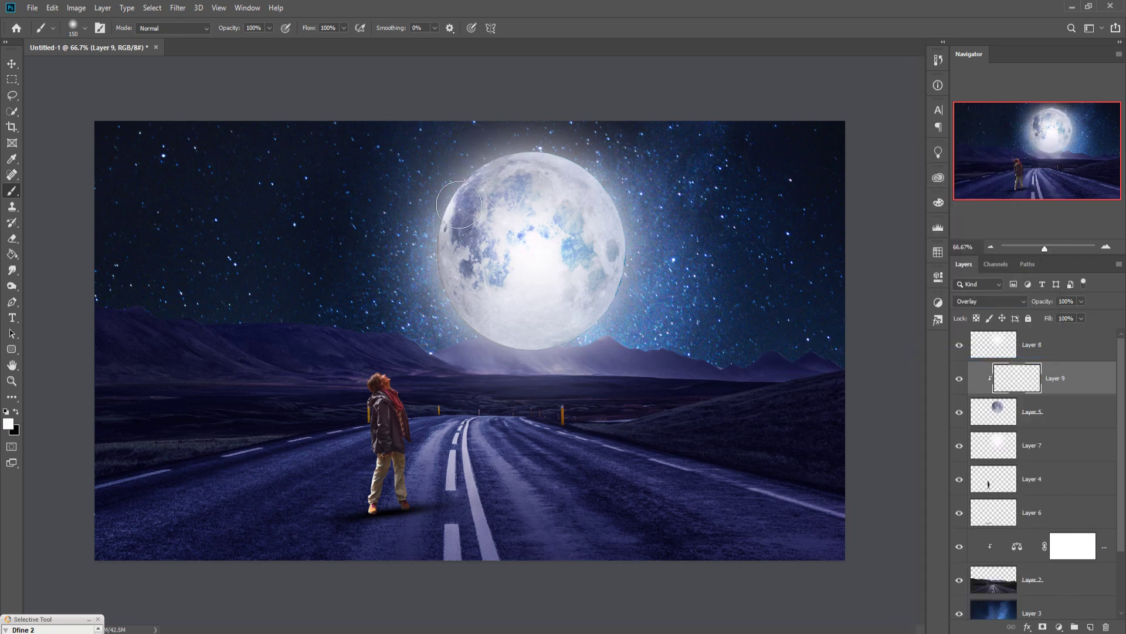
{"action": "mouse_move", "coordinate": [467, 206]}
{"action": "left_mouse_down"}
{"action": "mouse_move", "coordinate": [581, 384]}
{"action": "mouse_move", "coordinate": [646, 367]}
{"action": "mouse_move", "coordinate": [659, 228]}
{"action": "mouse_move", "coordinate": [592, 170]}
{"action": "mouse_move", "coordinate": [516, 141]}
{"action": "mouse_move", "coordinate": [499, 159]}
{"action": "mouse_move", "coordinate": [514, 161]}
{"action": "mouse_move", "coordinate": [458, 193]}
{"action": "left_mouse_up"}
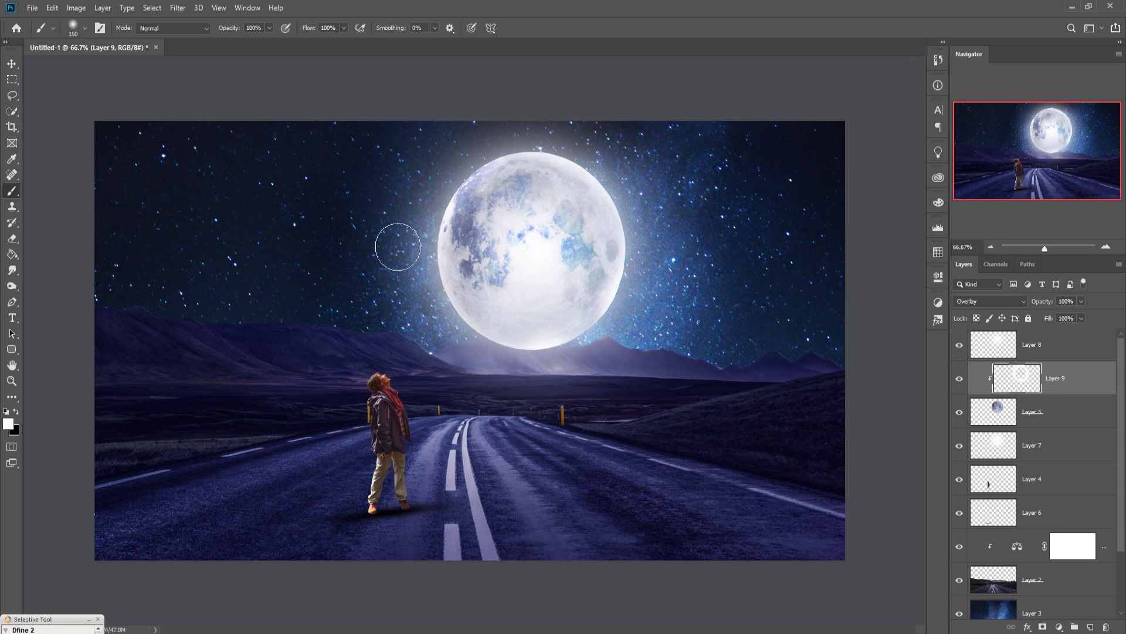
{"action": "mouse_move", "coordinate": [515, 332]}
{"action": "left_mouse_down"}
{"action": "mouse_move", "coordinate": [502, 322]}
{"action": "mouse_move", "coordinate": [544, 388]}
{"action": "left_mouse_up"}
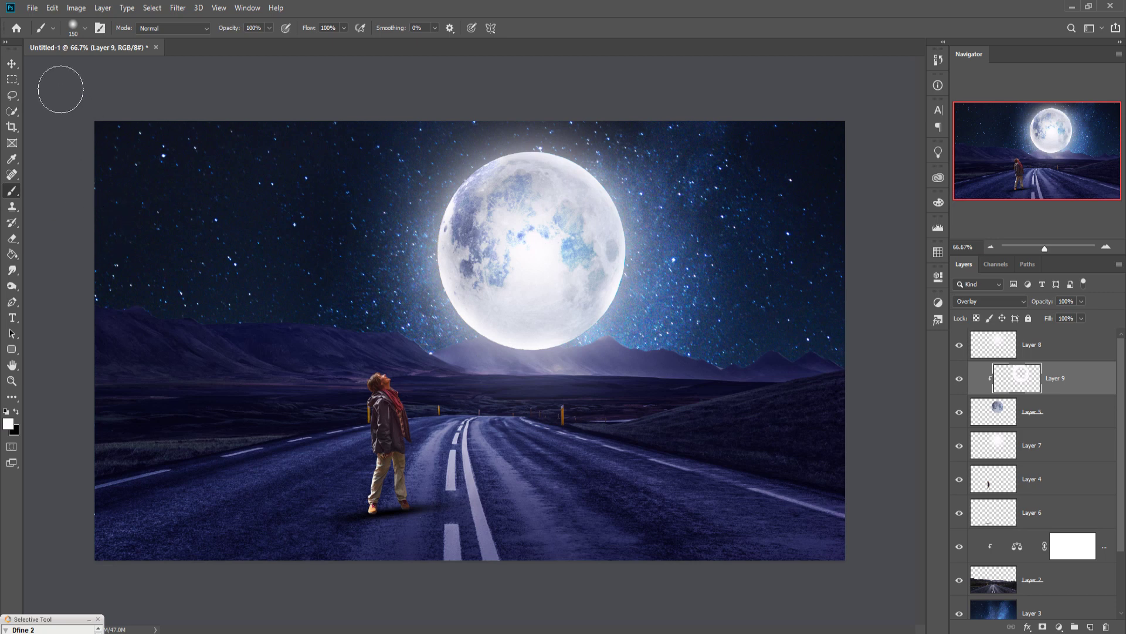
{"action": "left_click", "coordinate": [9, 66]}
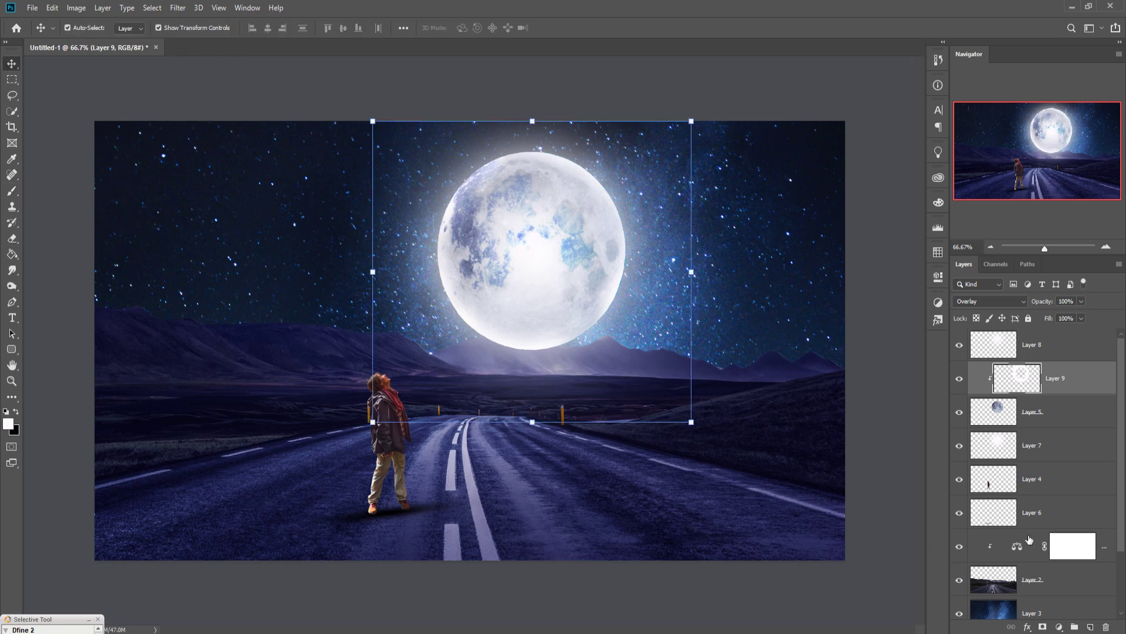
Add unclipped Layer 10 above the road and paint a large white Overlay glow on it.
{"action": "left_click", "coordinate": [1077, 591]}
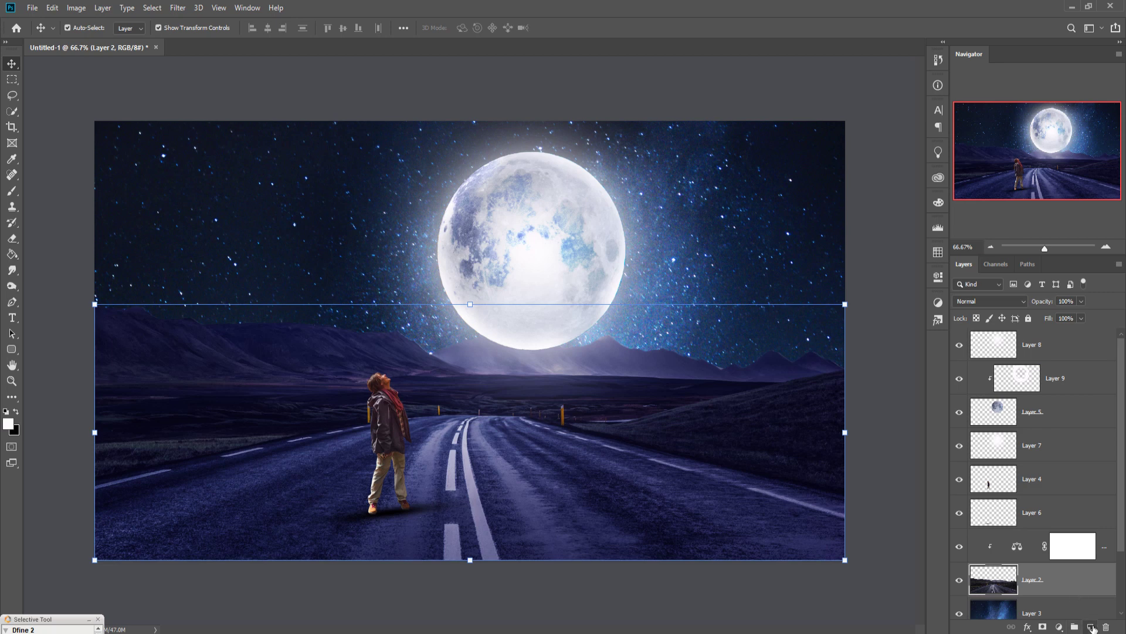
{"action": "left_click", "coordinate": [1091, 626]}
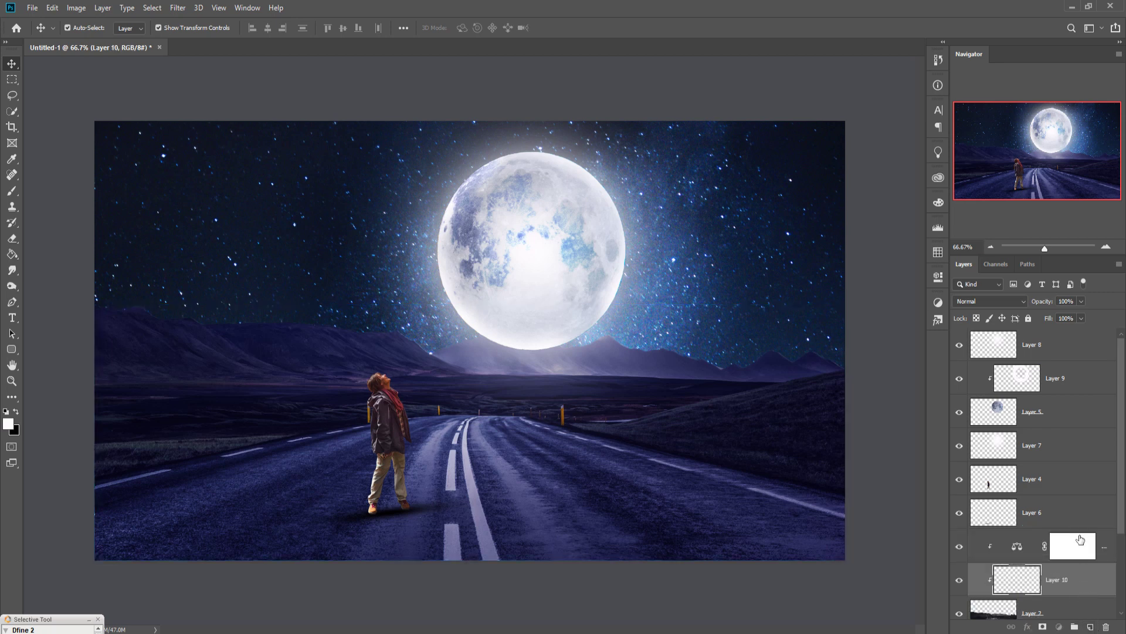
{"action": "left_click_drag", "start_coordinate": [1080, 539], "coordinate": [1080, 539]}
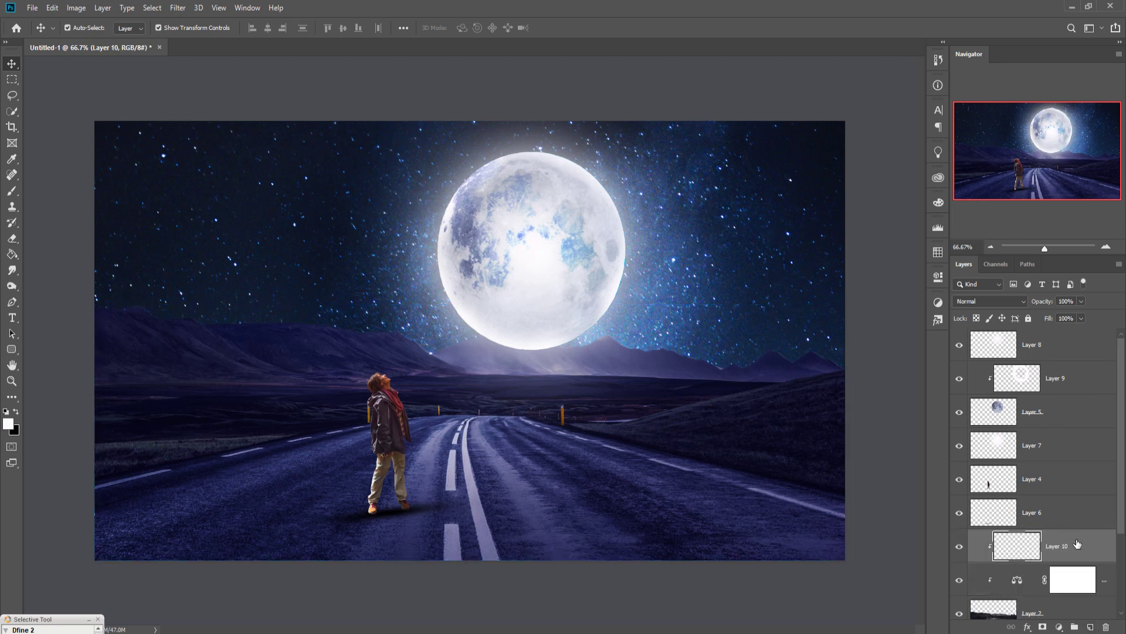
{"action": "right_click", "coordinate": [1077, 544]}
{"action": "left_click", "coordinate": [1012, 263]}
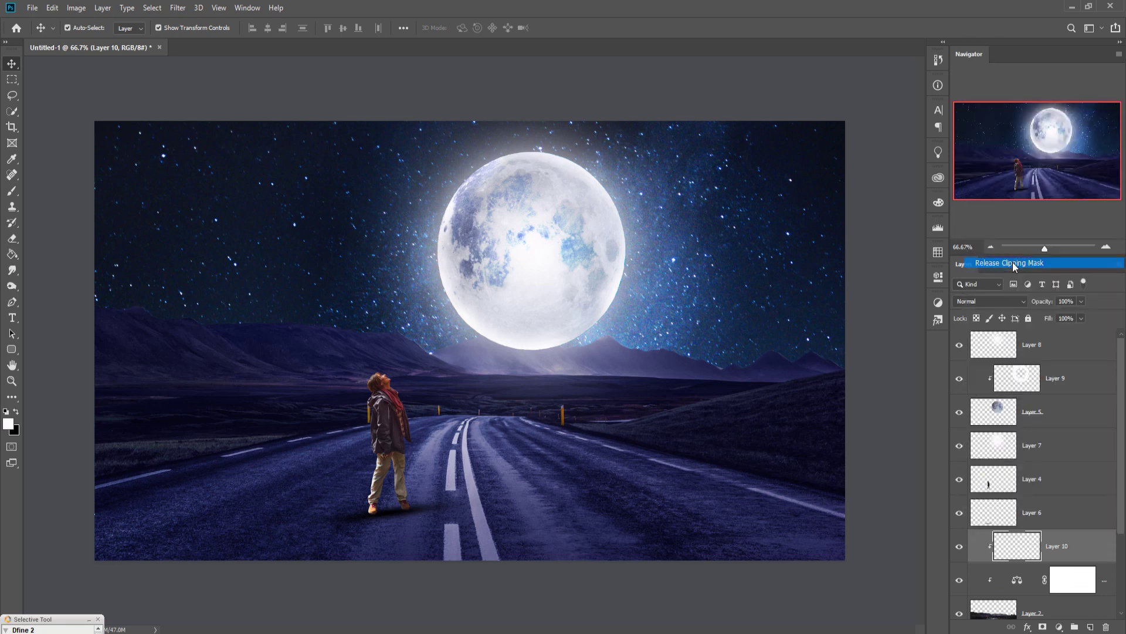
{"action": "left_click", "coordinate": [12, 191]}
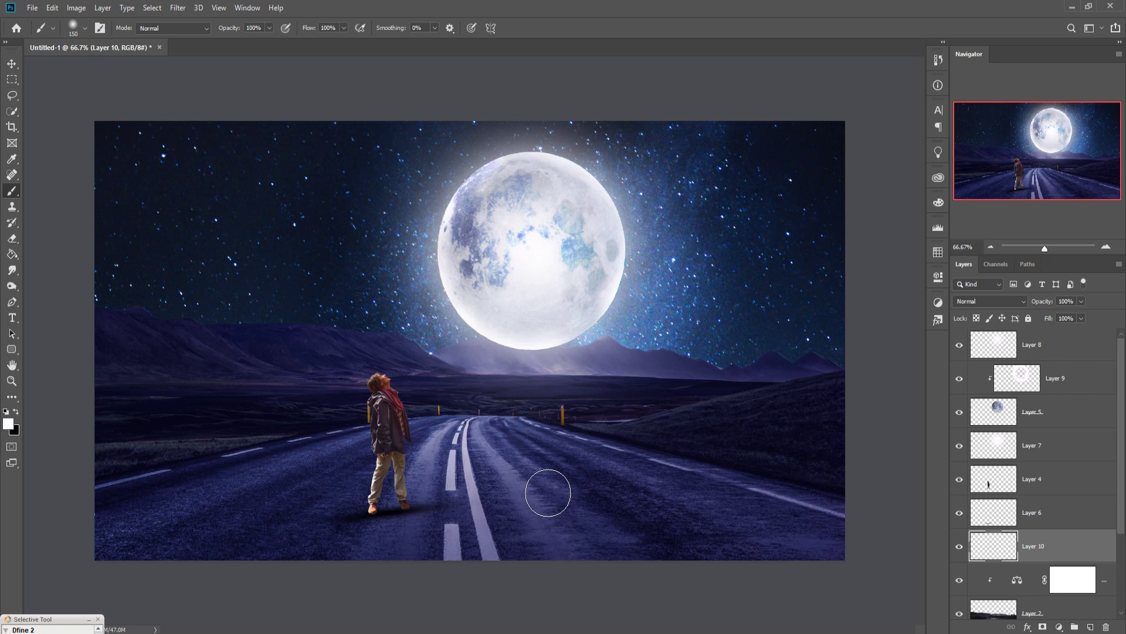
{"action": "key", "text": "bracketright"}
{"action": "key", "text": "bracketright"}
{"action": "key", "text": "bracketright"}
{"action": "key", "text": "bracketright"}
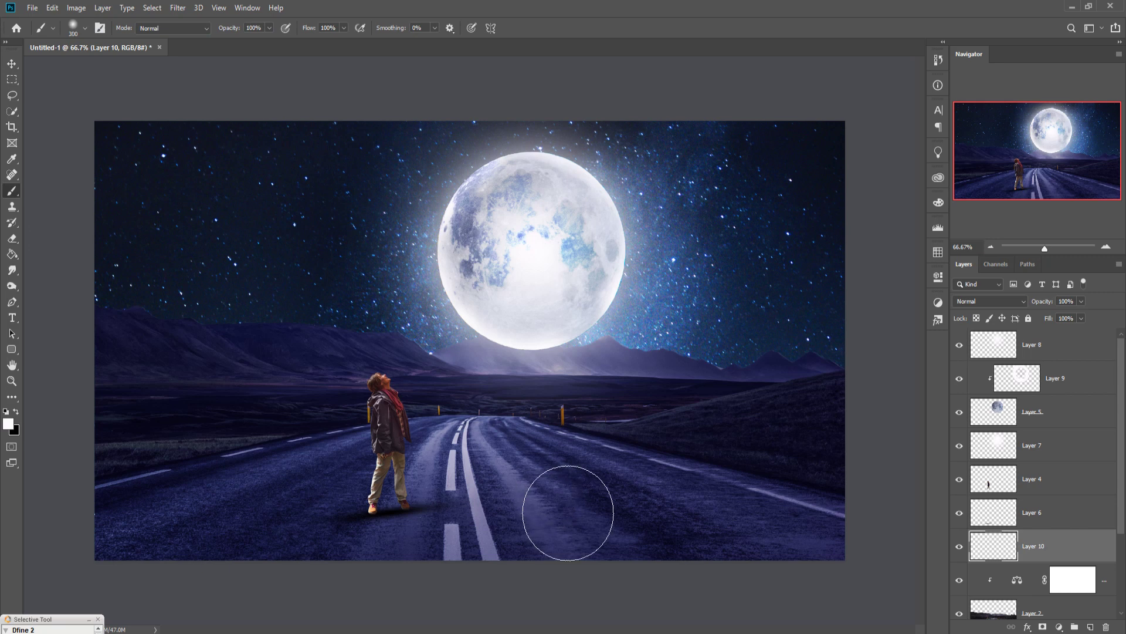
{"action": "left_click", "coordinate": [516, 467]}
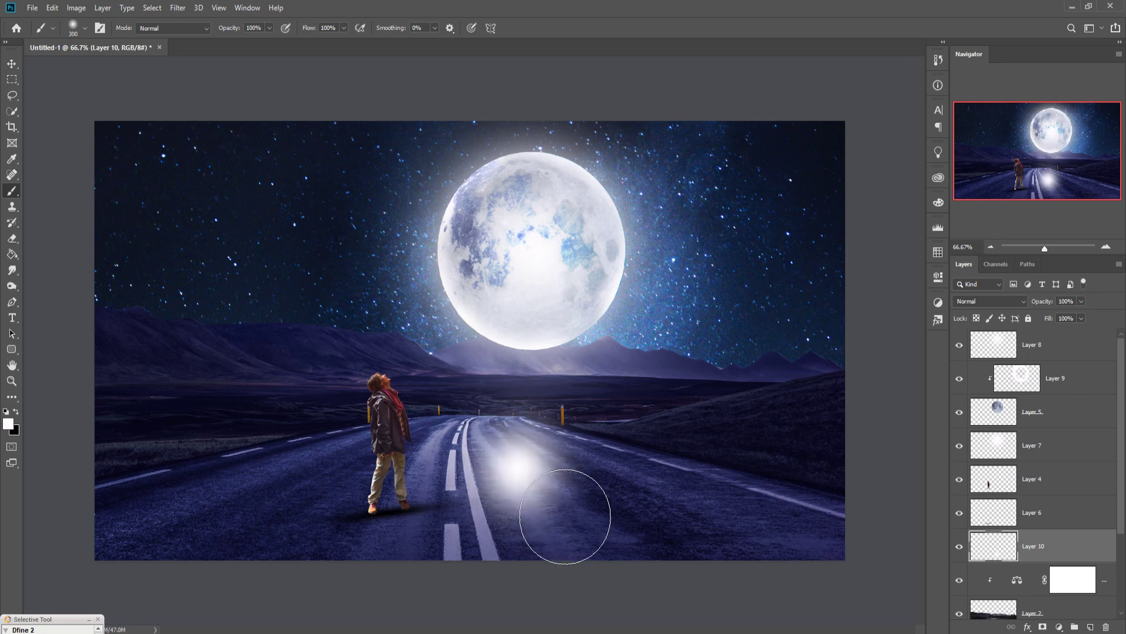
{"action": "left_click", "coordinate": [1017, 297]}
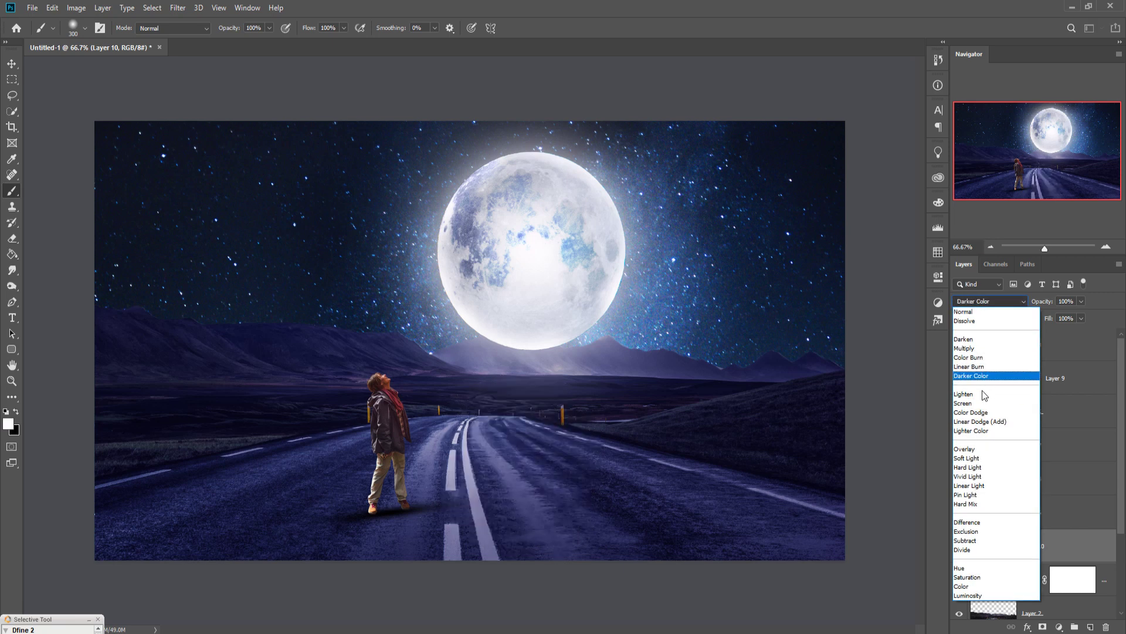
{"action": "left_click", "coordinate": [964, 455]}
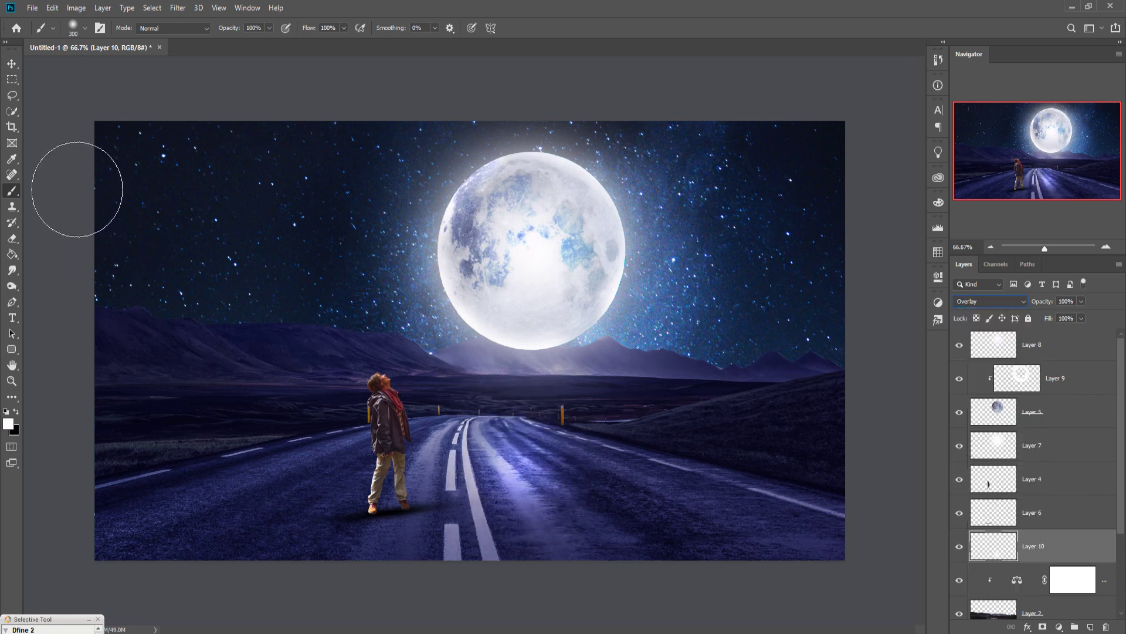
Stretch the road glow across the scene's width, nudge it left, and commit the transform.
{"action": "left_click", "coordinate": [12, 63]}
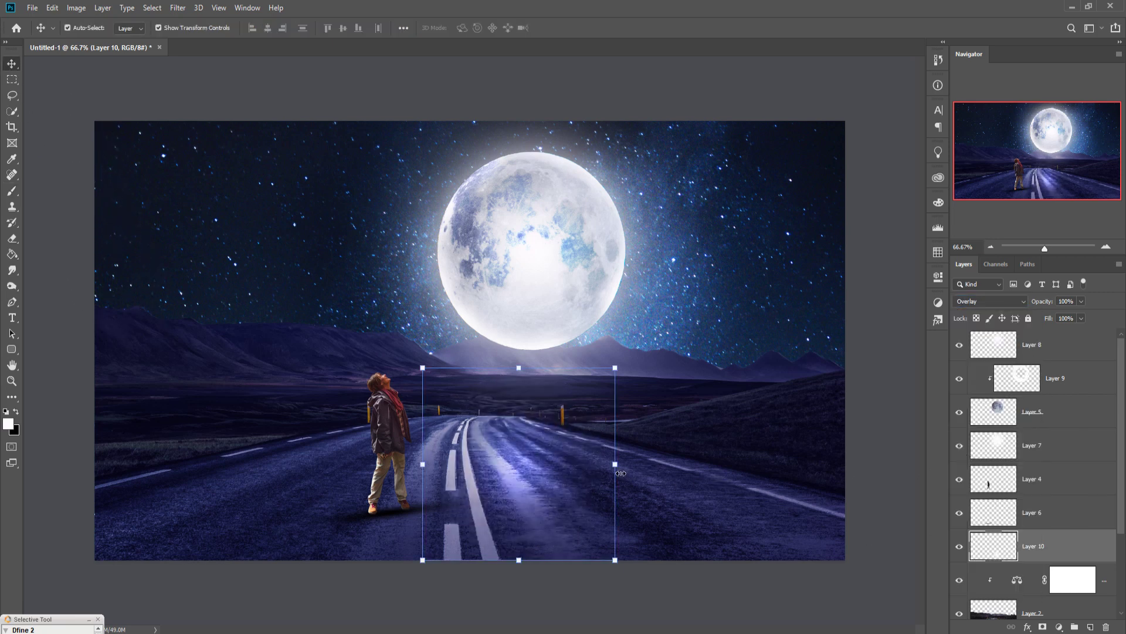
{"action": "left_click_drag", "start_coordinate": [621, 471], "coordinate": [1036, 483]}
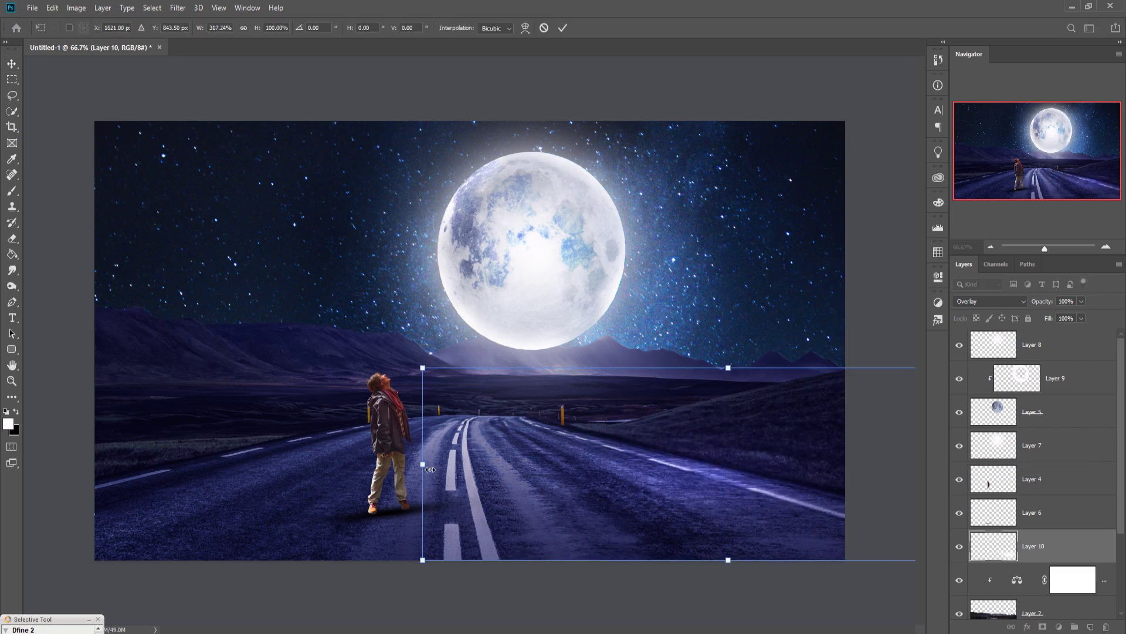
{"action": "left_click_drag", "start_coordinate": [430, 470], "coordinate": [126, 464]}
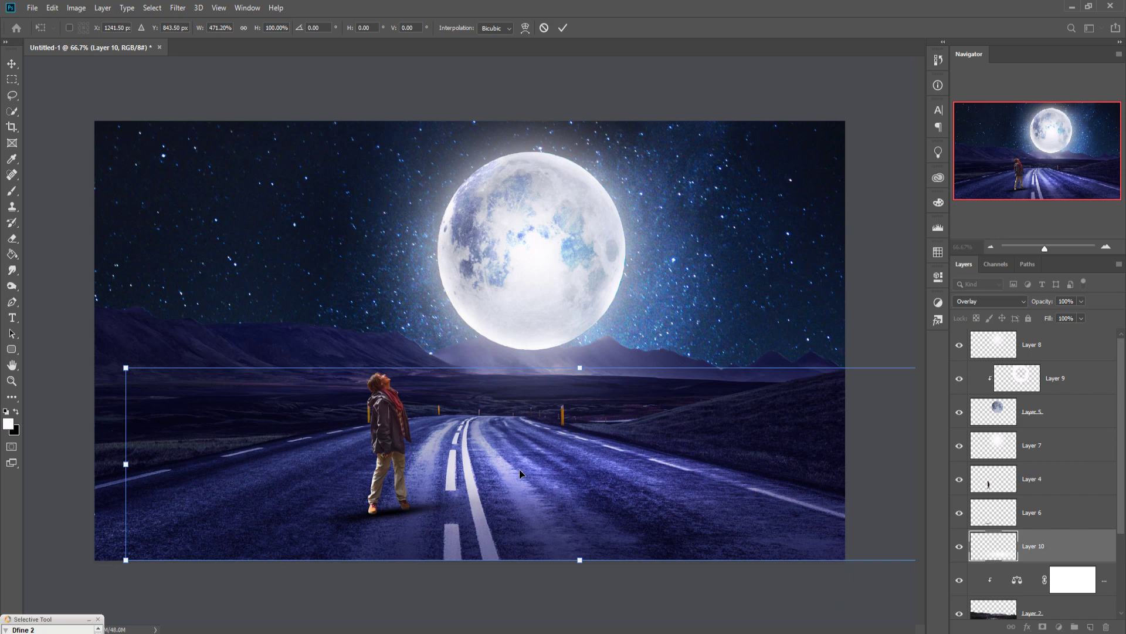
{"action": "left_click_drag", "start_coordinate": [519, 469], "coordinate": [495, 474]}
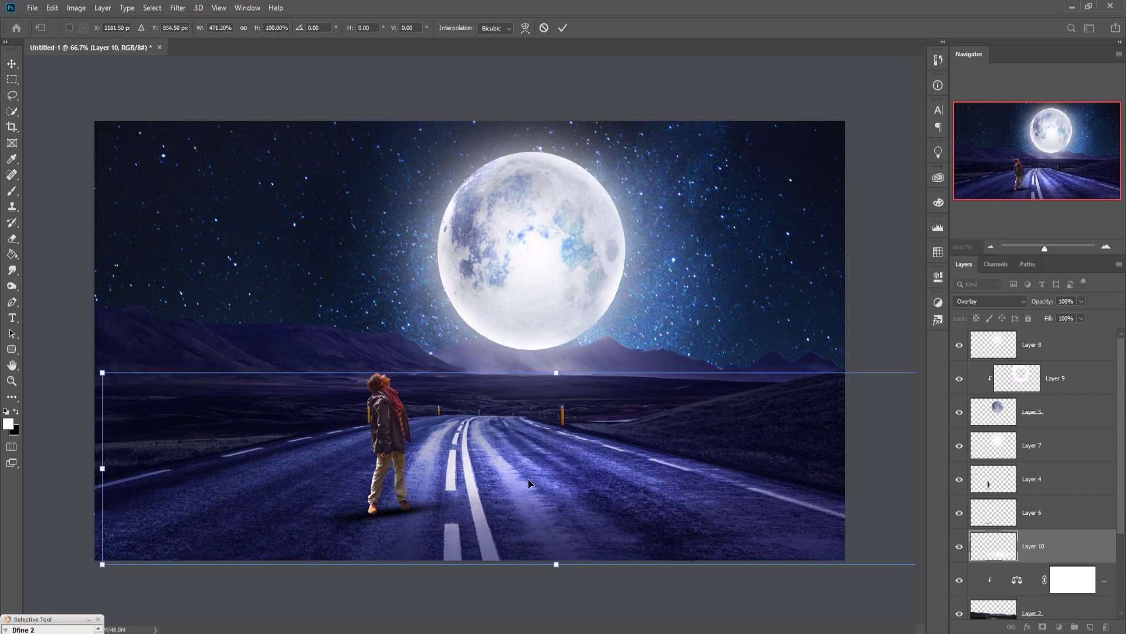
{"action": "key", "text": "shift+Left"}
{"action": "key", "text": "shift+Left"}
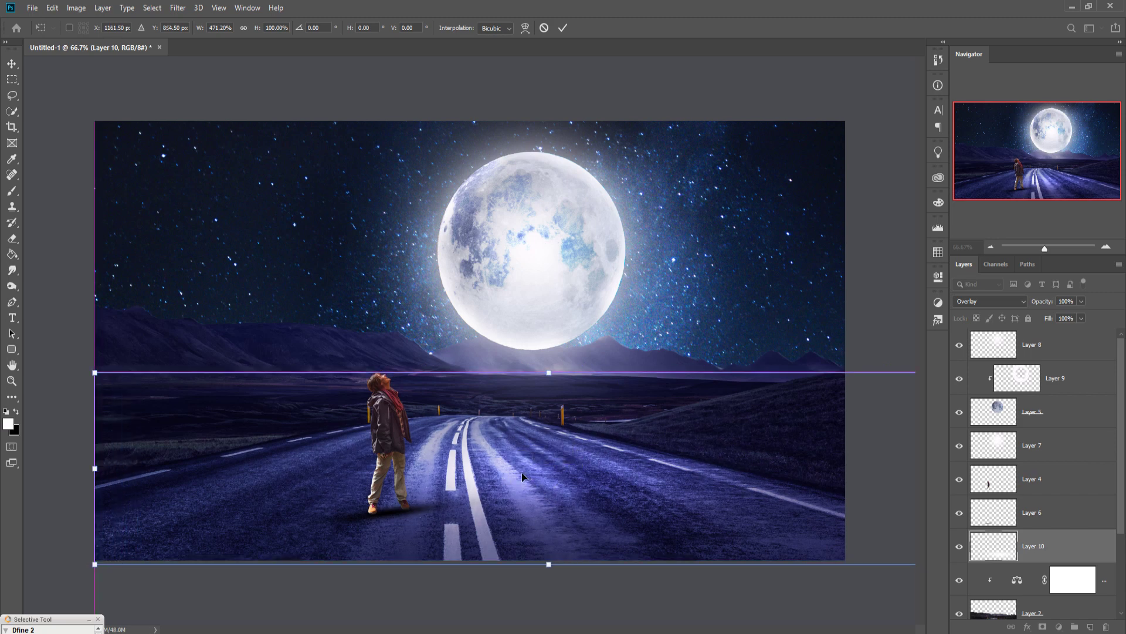
{"action": "left_click", "coordinate": [562, 27]}
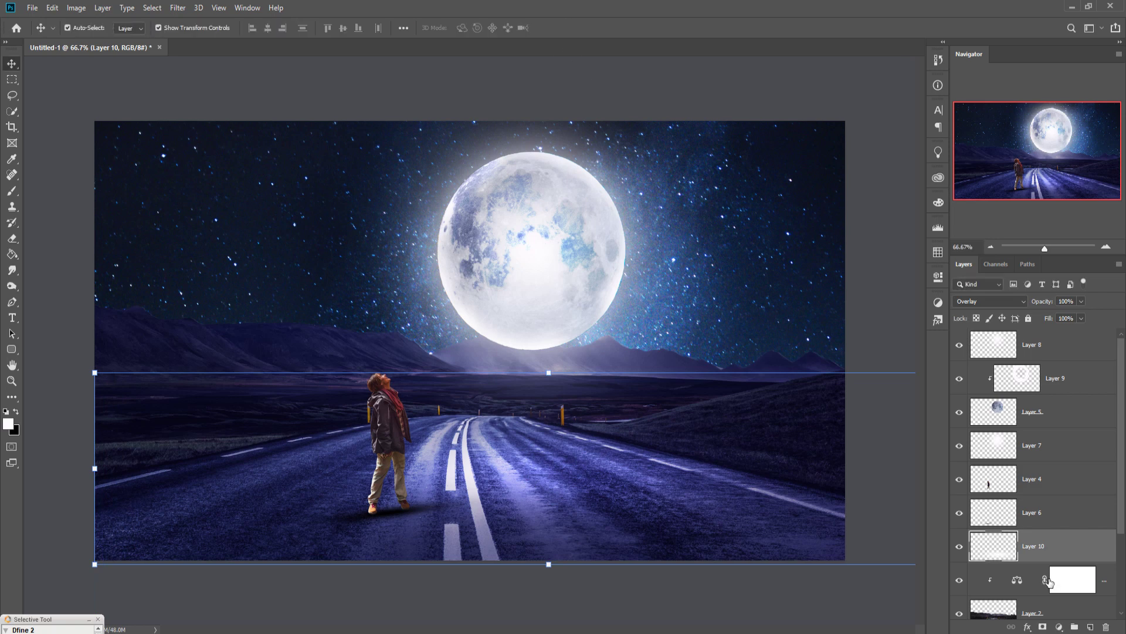
{"action": "scroll", "coordinate": [1033, 582], "scroll_direction": "down", "scroll_amount": 3}
{"action": "left_click", "coordinate": [1093, 513]}
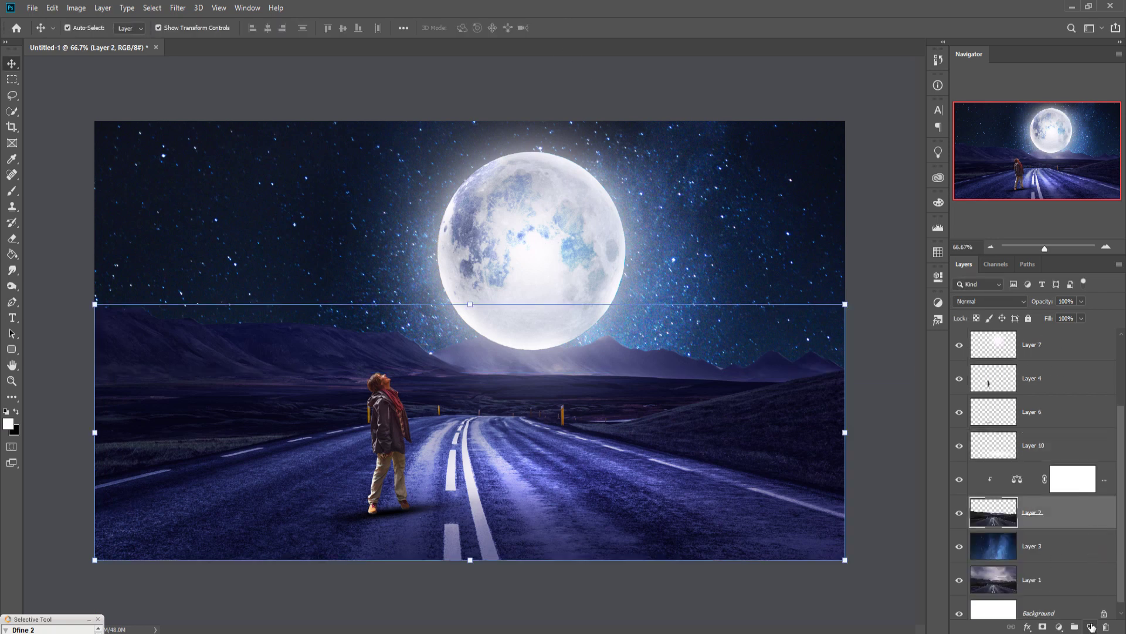
Add a Curves adjustment above the road and pull its midpoint down to darken the midtones.
{"action": "left_click", "coordinate": [1059, 627]}
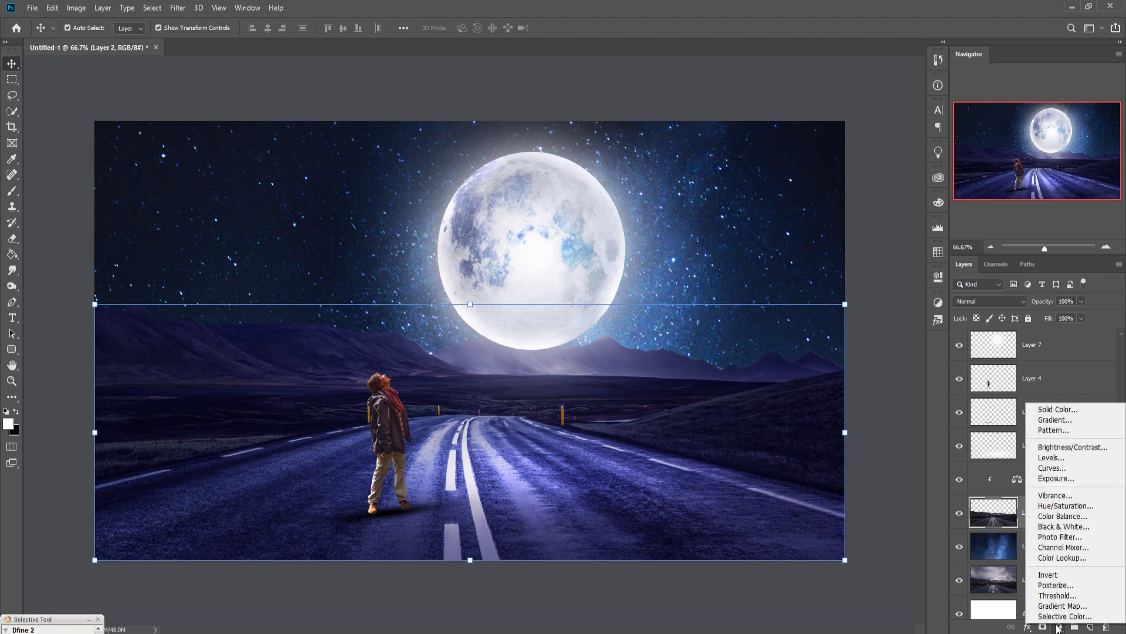
{"action": "left_click", "coordinate": [1055, 468]}
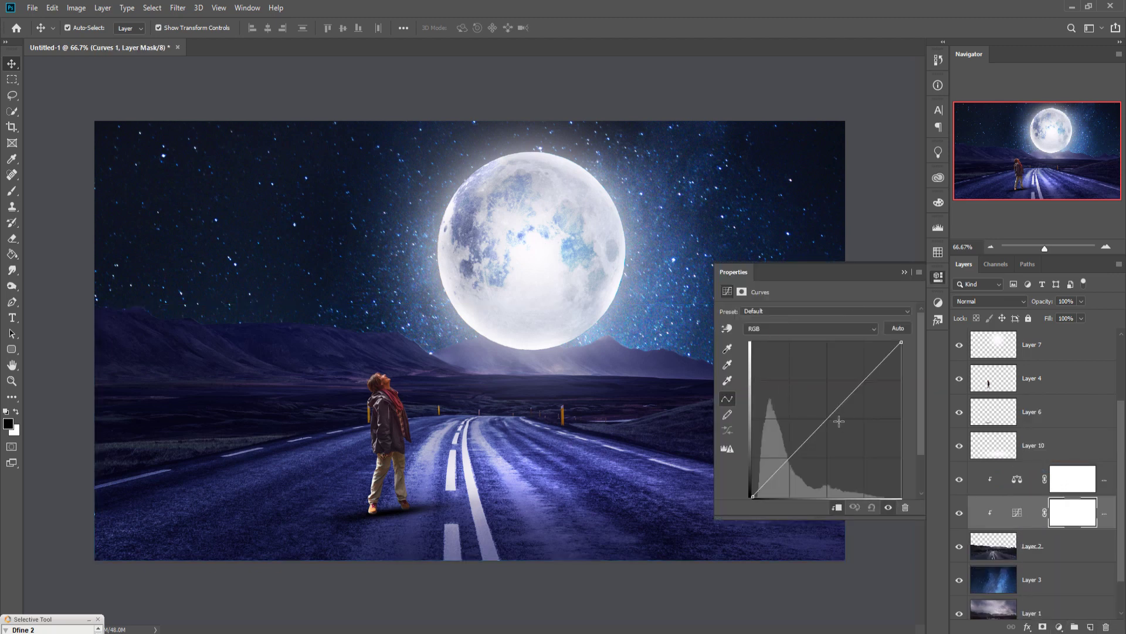
{"action": "left_click_drag", "start_coordinate": [837, 425], "coordinate": [845, 428]}
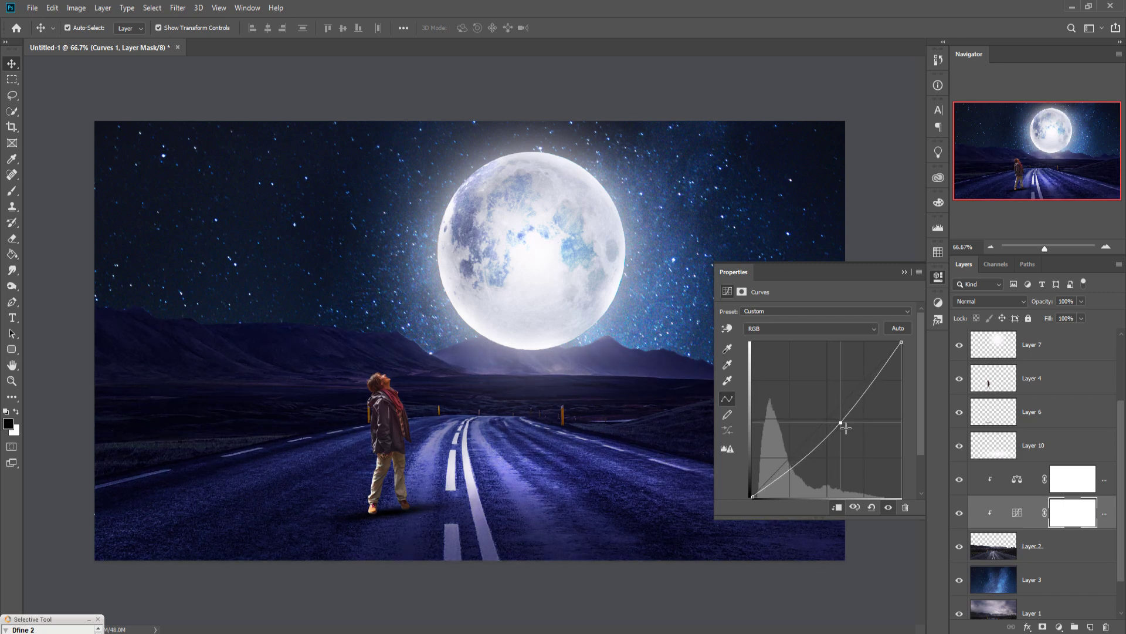
{"action": "left_click_drag", "start_coordinate": [845, 428], "coordinate": [839, 433]}
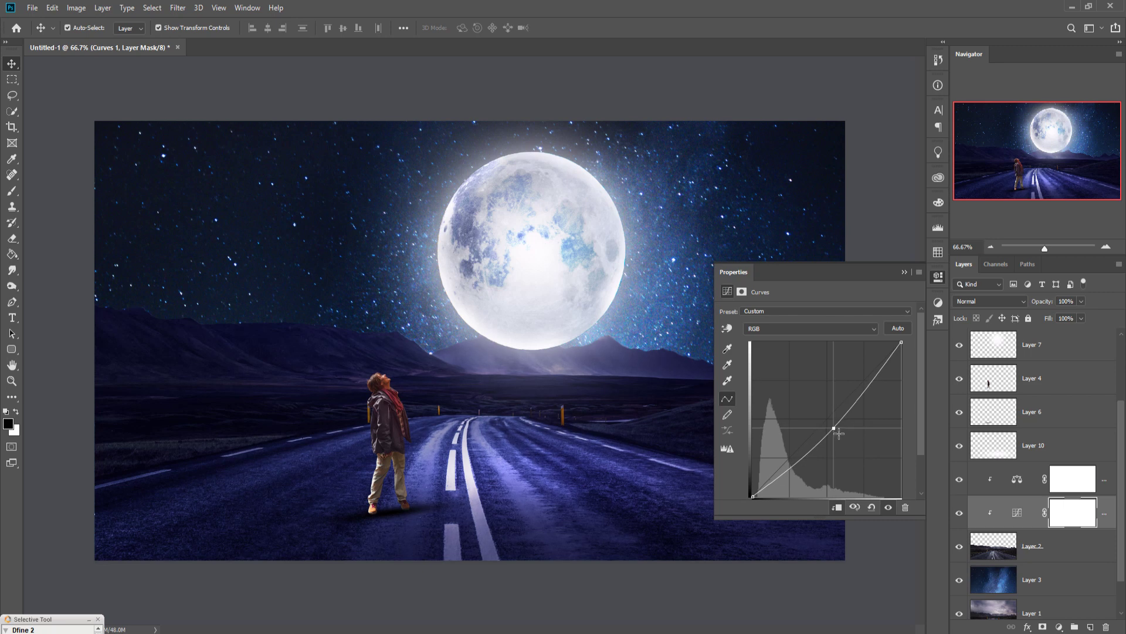
{"action": "left_click", "coordinate": [900, 271]}
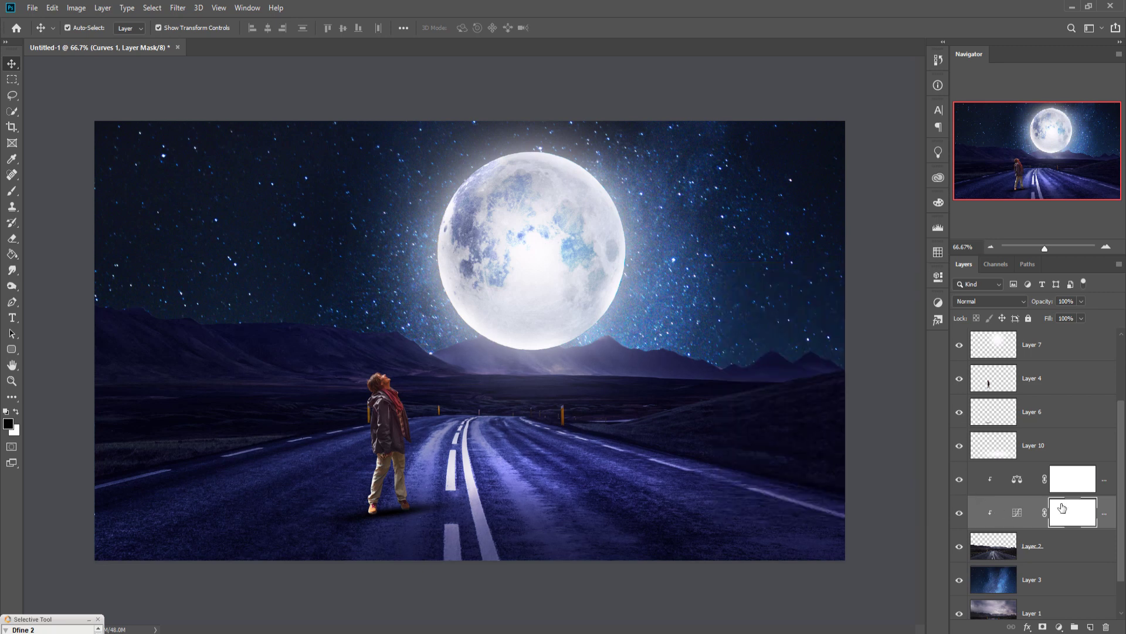
Duplicate Layer 10 as 'Layer 10 copy' to strengthen the road glow.
{"action": "left_click", "coordinate": [1077, 449]}
{"action": "right_click", "coordinate": [1077, 450]}
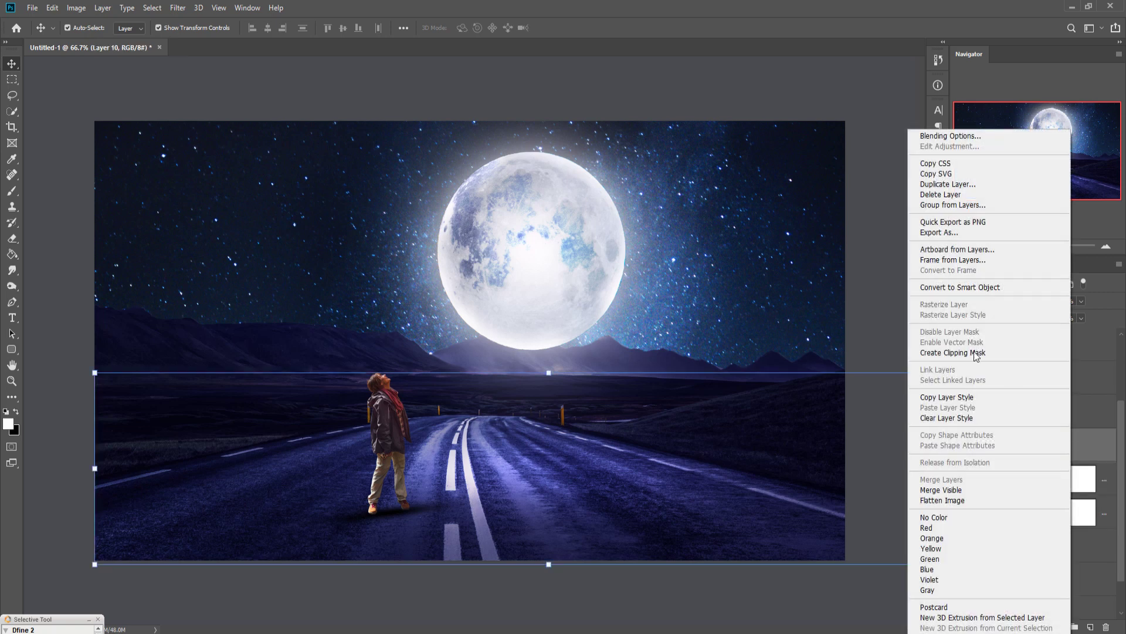
{"action": "left_click", "coordinate": [965, 195]}
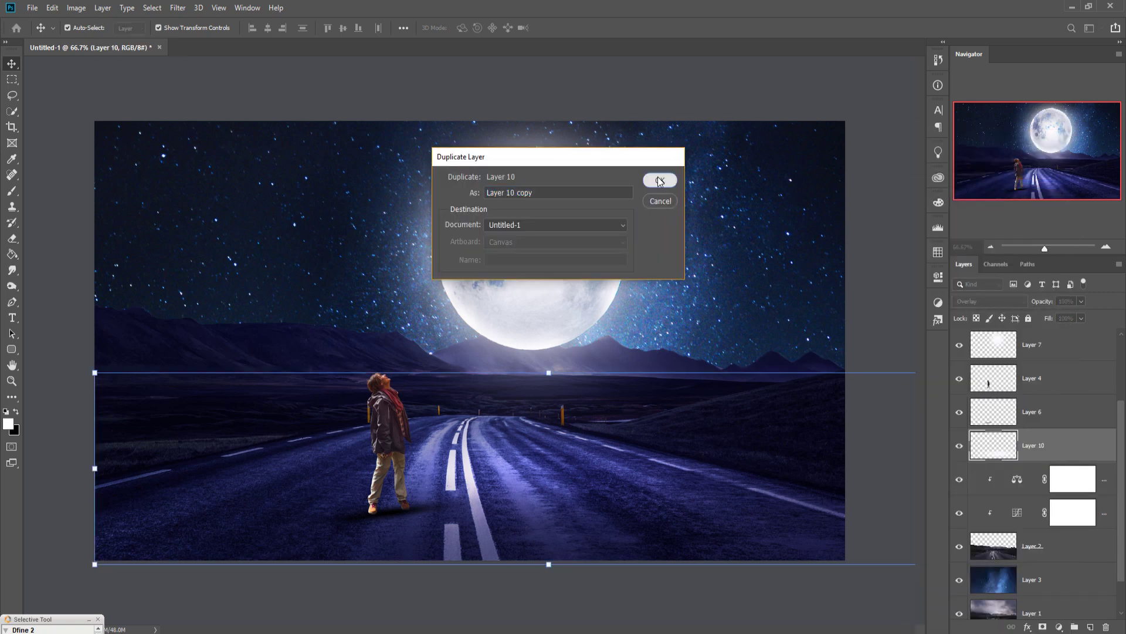
{"action": "left_click", "coordinate": [659, 180]}
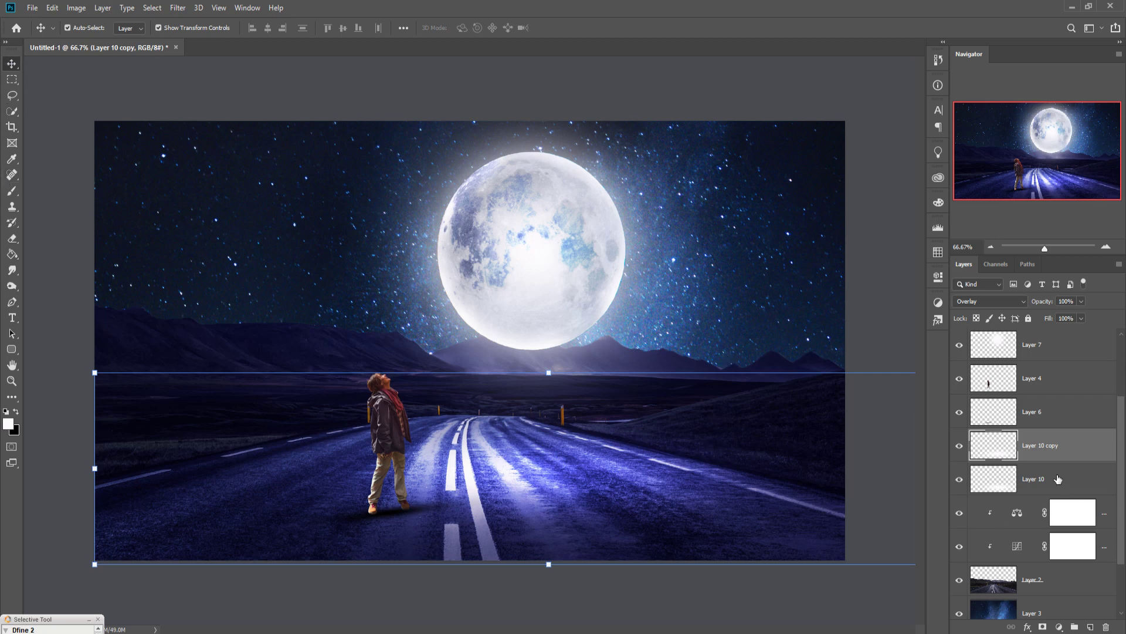
{"action": "left_click", "coordinate": [1054, 415]}
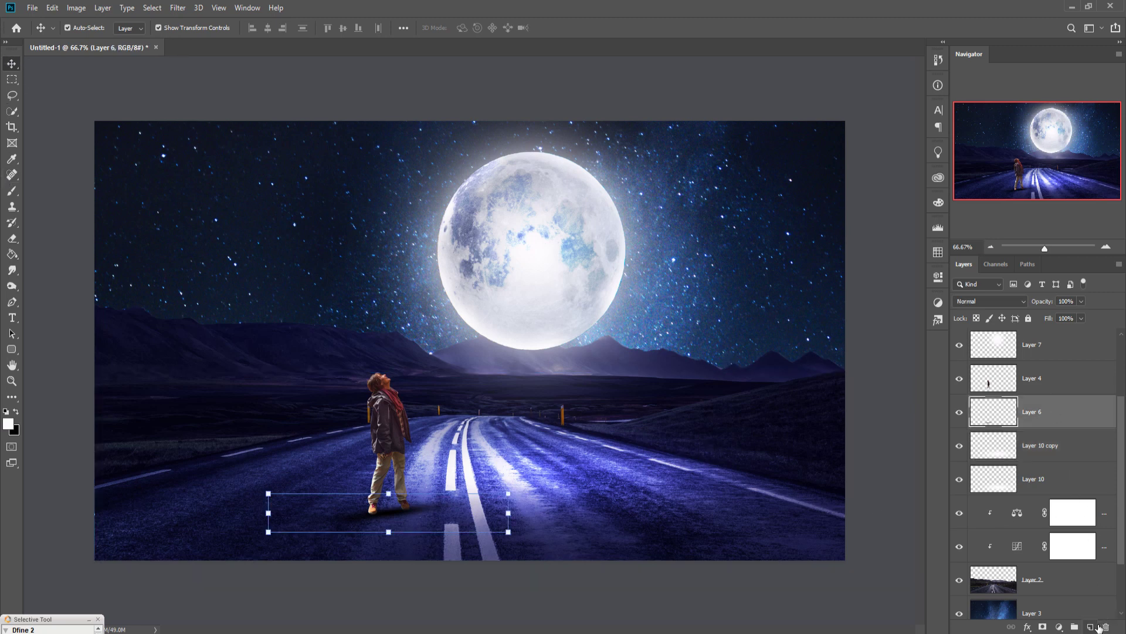
On a new layer, paint a black soft-brush dab (size 150) by the boy's feet.
{"action": "left_click", "coordinate": [1091, 627]}
{"action": "left_click", "coordinate": [12, 191]}
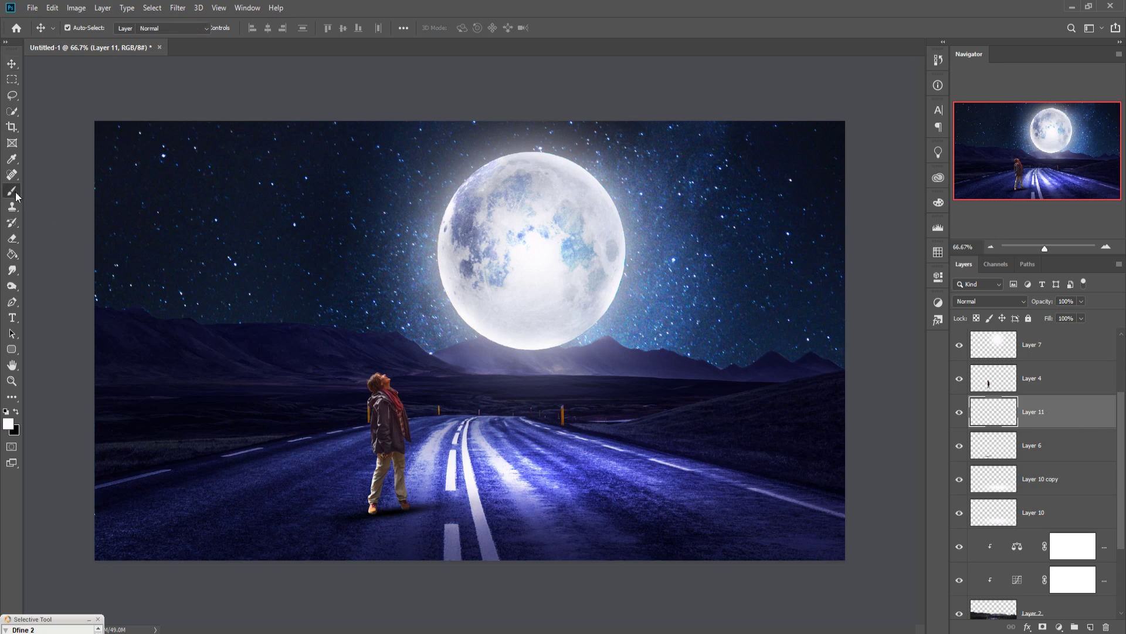
{"action": "left_click", "coordinate": [17, 413]}
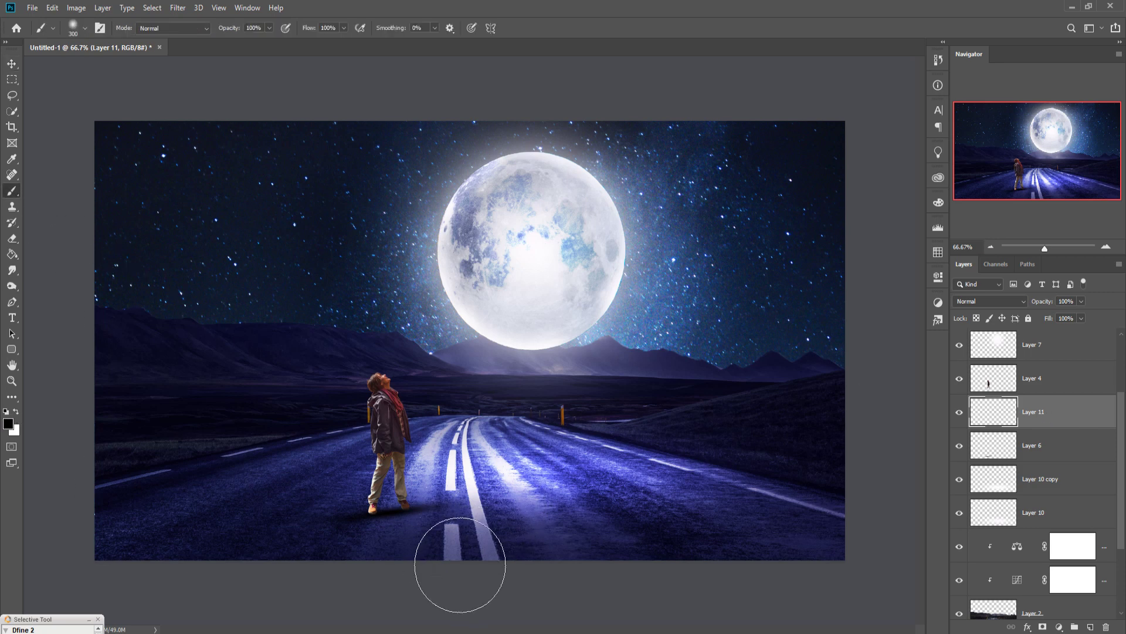
{"action": "key", "text": "bracketleft"}
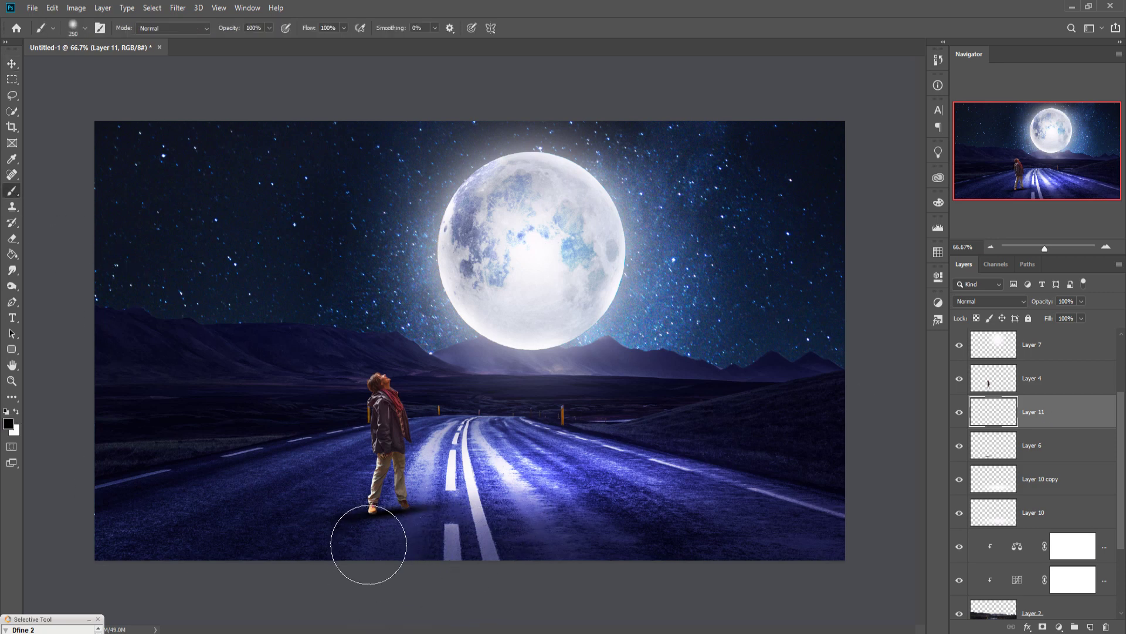
{"action": "key", "text": "bracketleft"}
{"action": "key", "text": "bracketleft"}
{"action": "key", "text": "bracketleft"}
{"action": "left_click", "coordinate": [326, 517]}
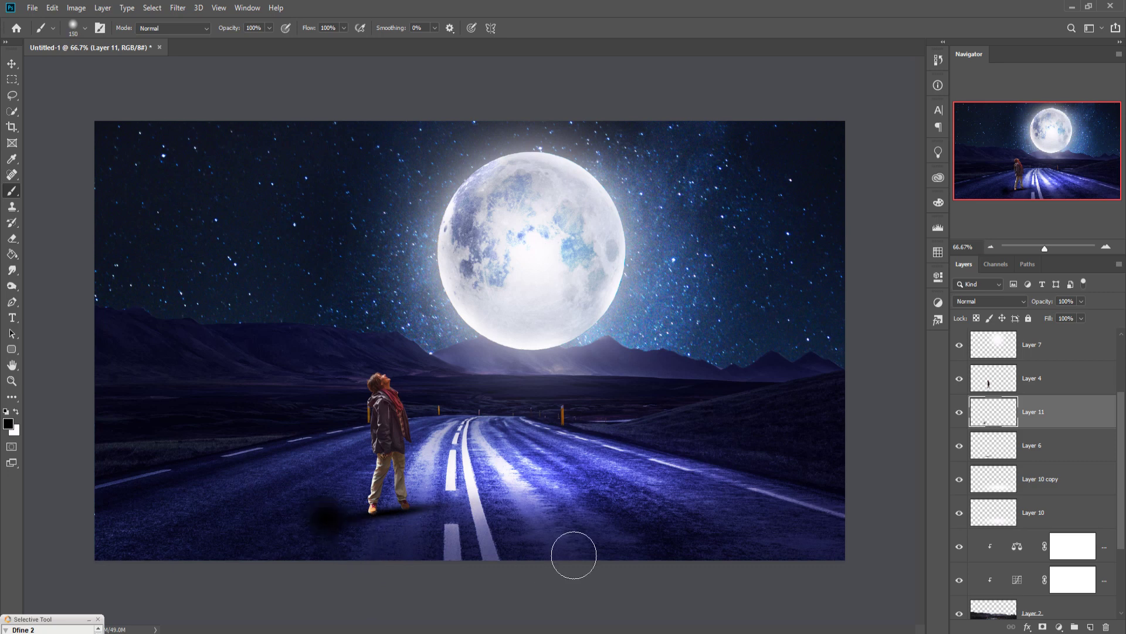
Stretch the shadow wide and flat, tilt it to the road, and lower its opacity to 84%.
{"action": "left_click", "coordinate": [11, 63]}
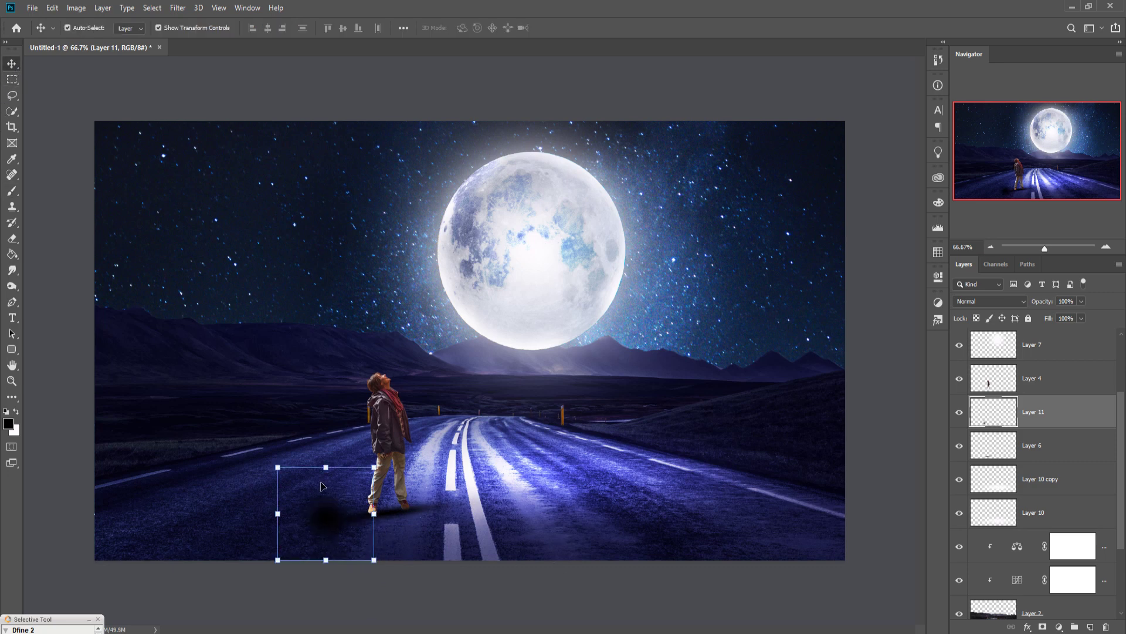
{"action": "left_click_drag", "start_coordinate": [327, 475], "coordinate": [327, 514]}
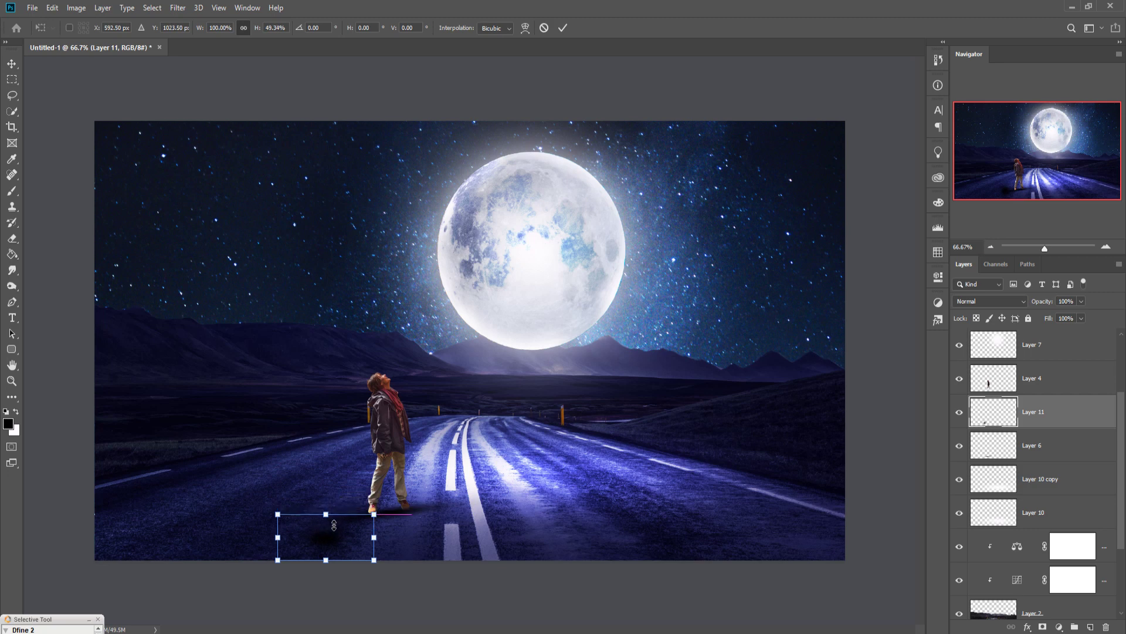
{"action": "left_click_drag", "start_coordinate": [283, 543], "coordinate": [145, 537]}
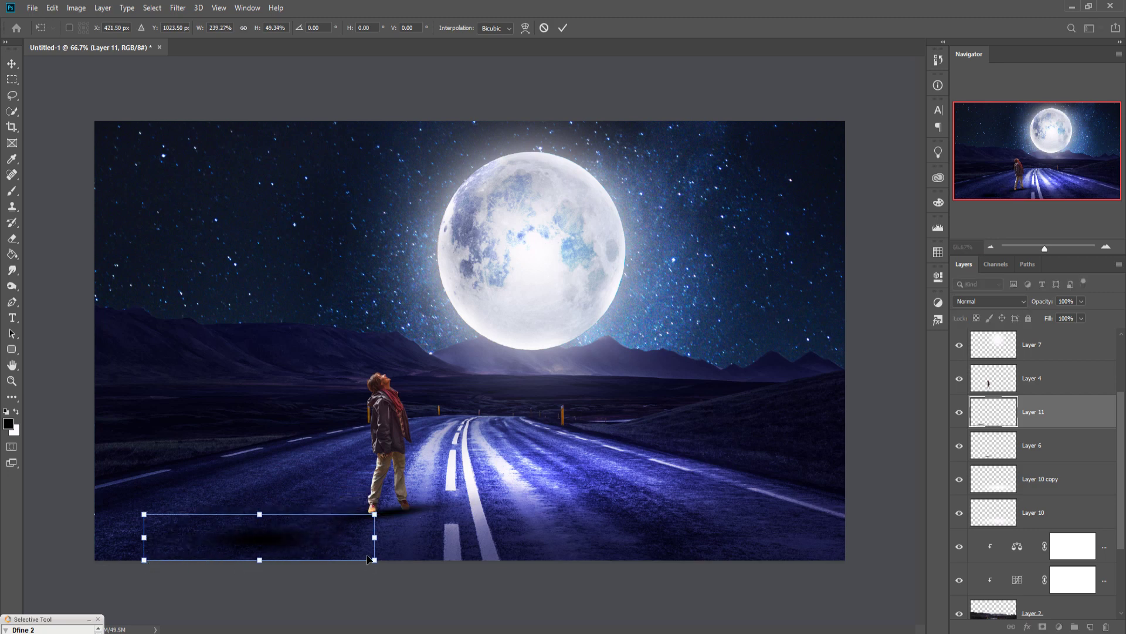
{"action": "left_click_drag", "start_coordinate": [379, 546], "coordinate": [474, 546]}
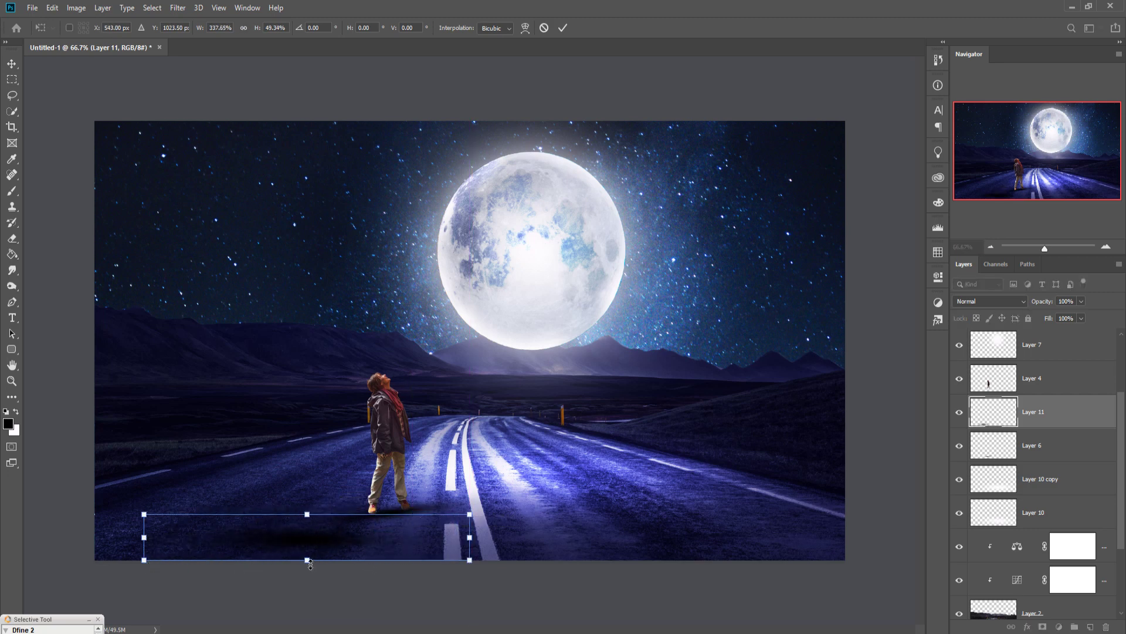
{"action": "left_click_drag", "start_coordinate": [309, 563], "coordinate": [309, 557]}
{"action": "left_click_drag", "start_coordinate": [370, 536], "coordinate": [370, 517]}
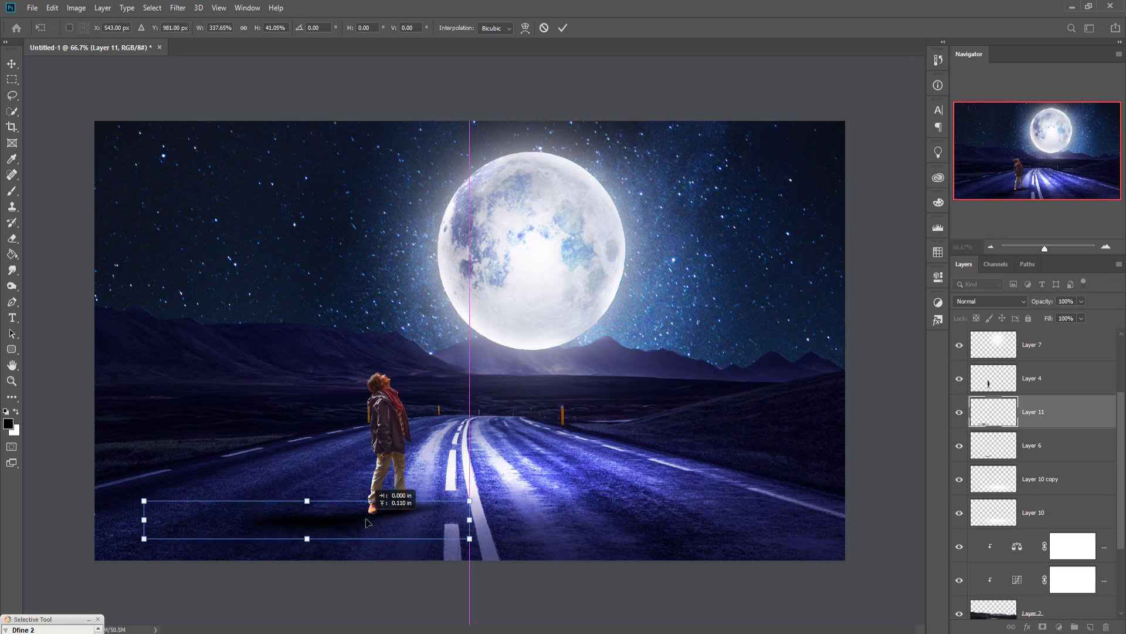
{"action": "left_click_drag", "start_coordinate": [520, 471], "coordinate": [509, 473]}
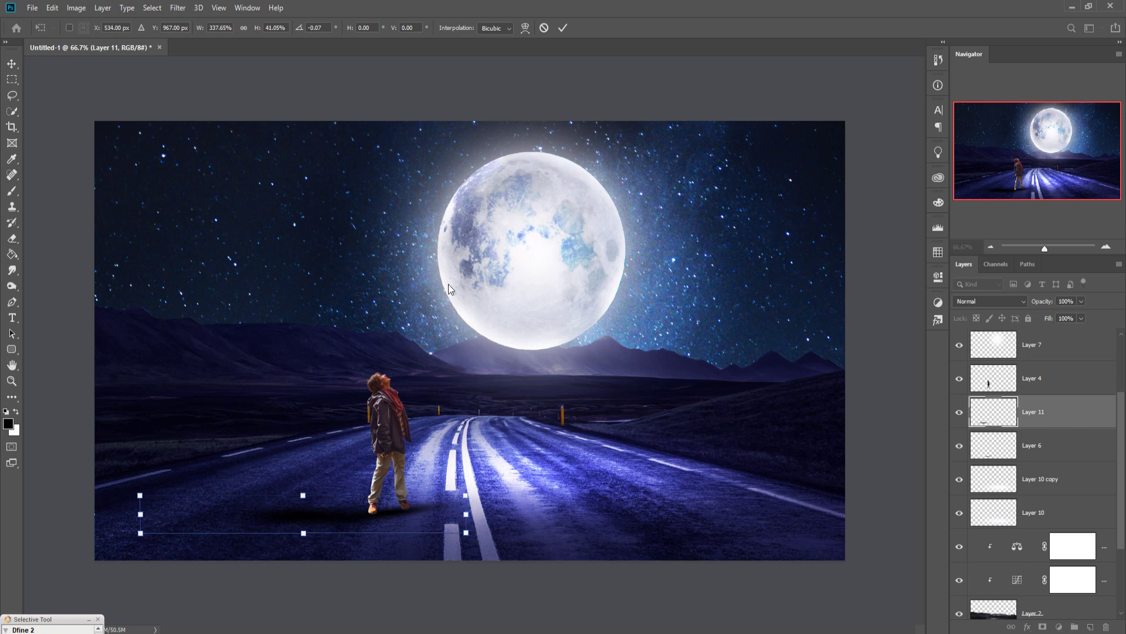
{"action": "left_click", "coordinate": [563, 28]}
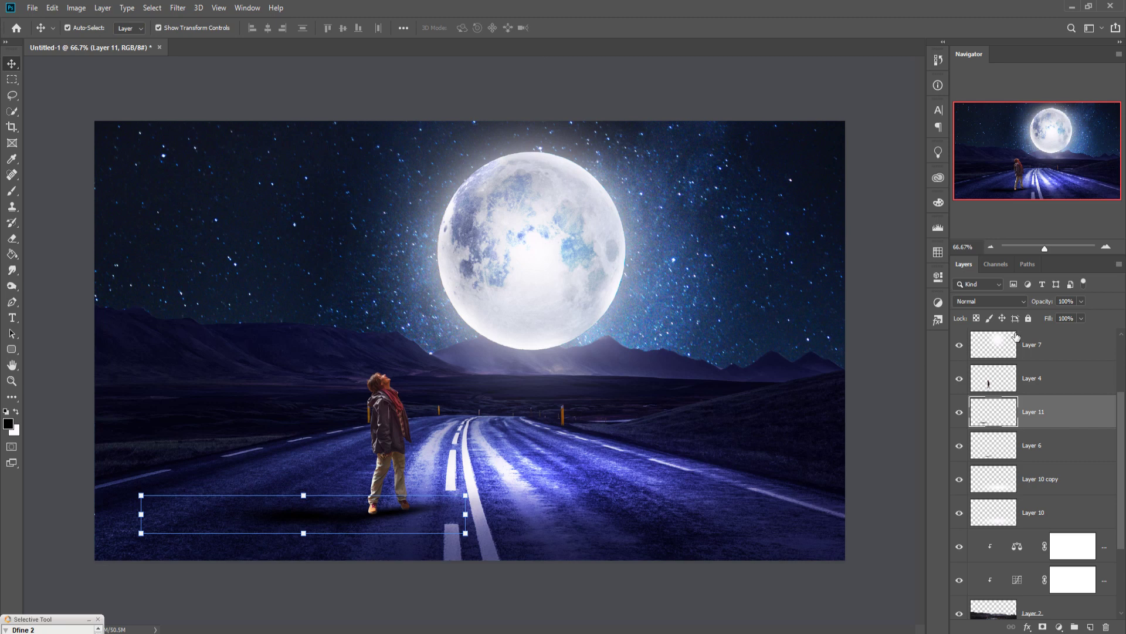
{"action": "left_click", "coordinate": [1081, 318]}
Add Layer 12 above the boy, clip it, set it to Overlay, and paint a soft white rim light.
{"action": "left_click", "coordinate": [10, 66]}
{"action": "left_click", "coordinate": [1053, 394]}
{"action": "left_click", "coordinate": [1090, 626]}
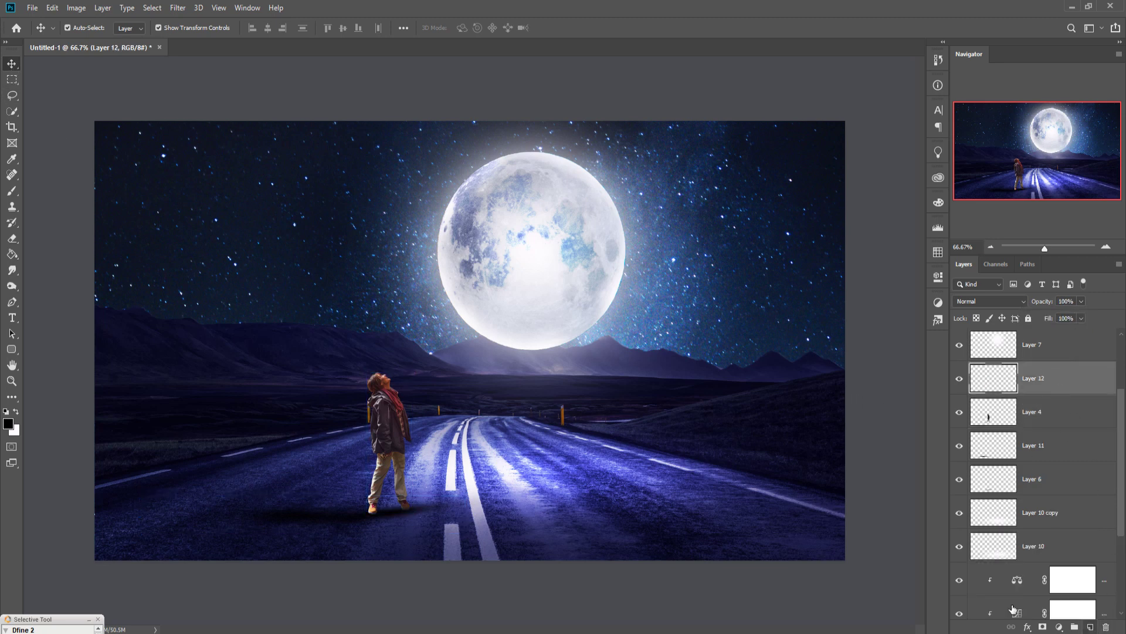
{"action": "left_click", "coordinate": [16, 413]}
{"action": "left_click", "coordinate": [11, 191]}
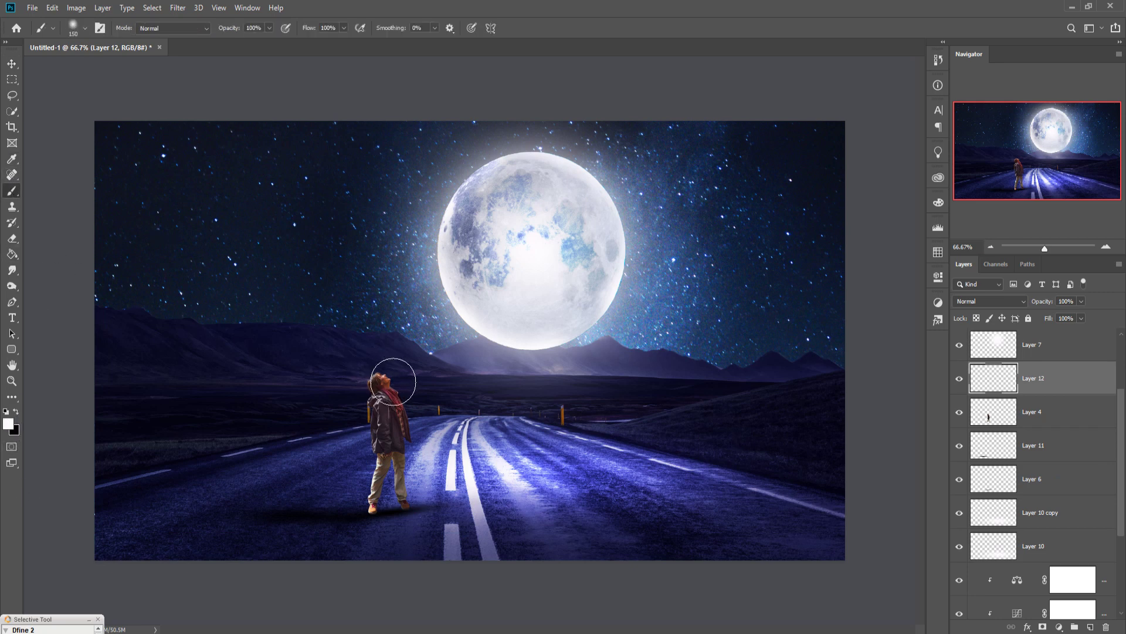
{"action": "right_click", "coordinate": [1040, 378]}
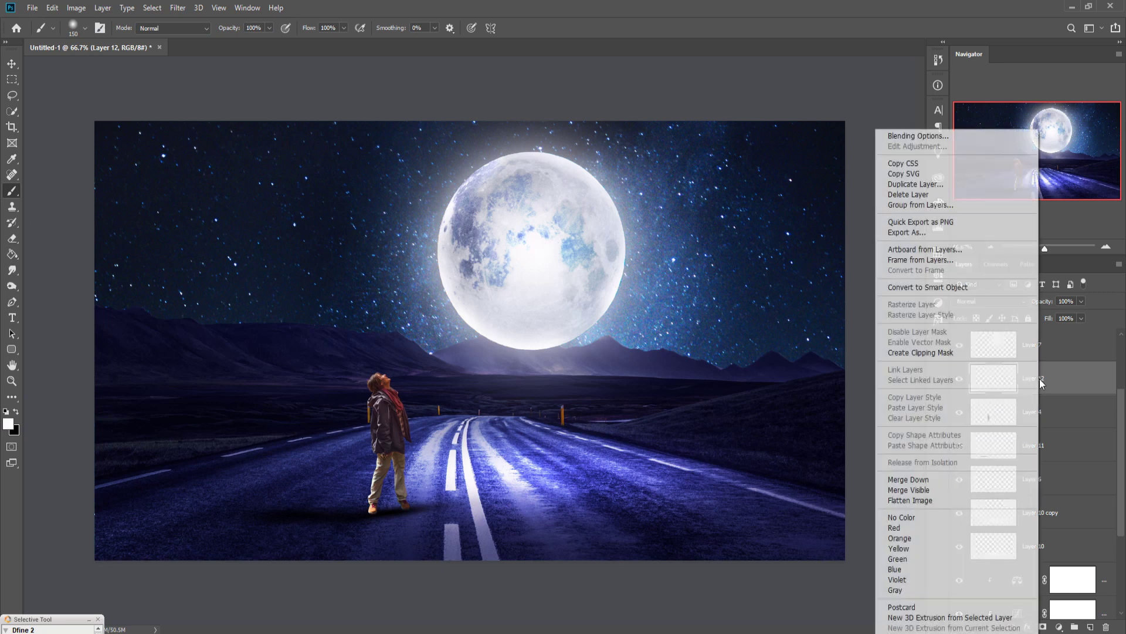
{"action": "left_click", "coordinate": [945, 354]}
{"action": "left_click", "coordinate": [997, 300]}
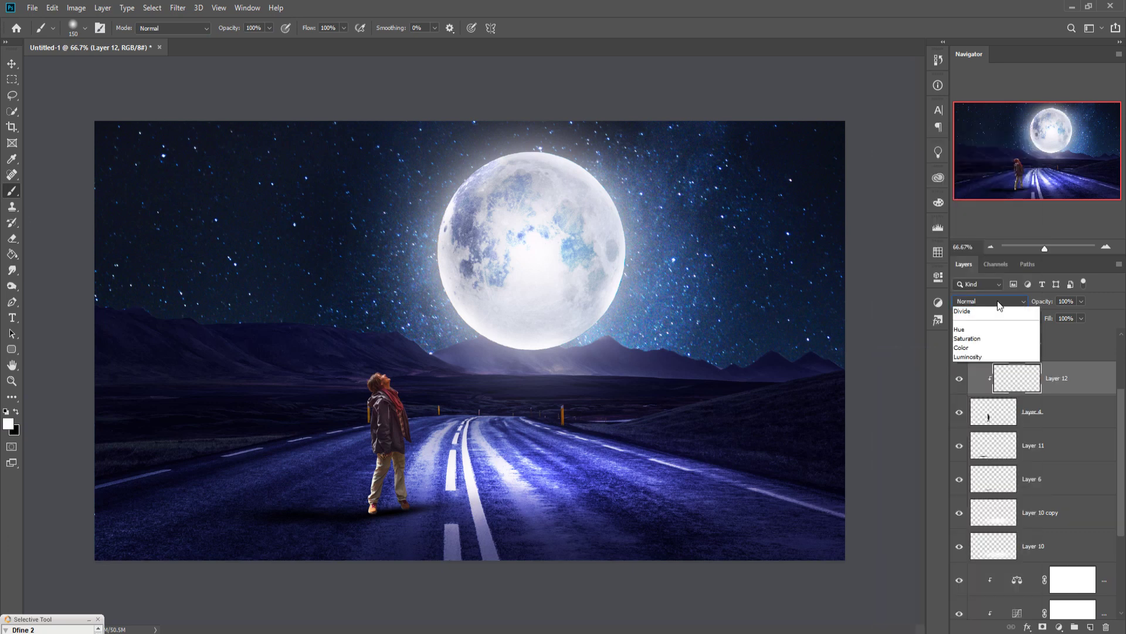
{"action": "left_click", "coordinate": [967, 448]}
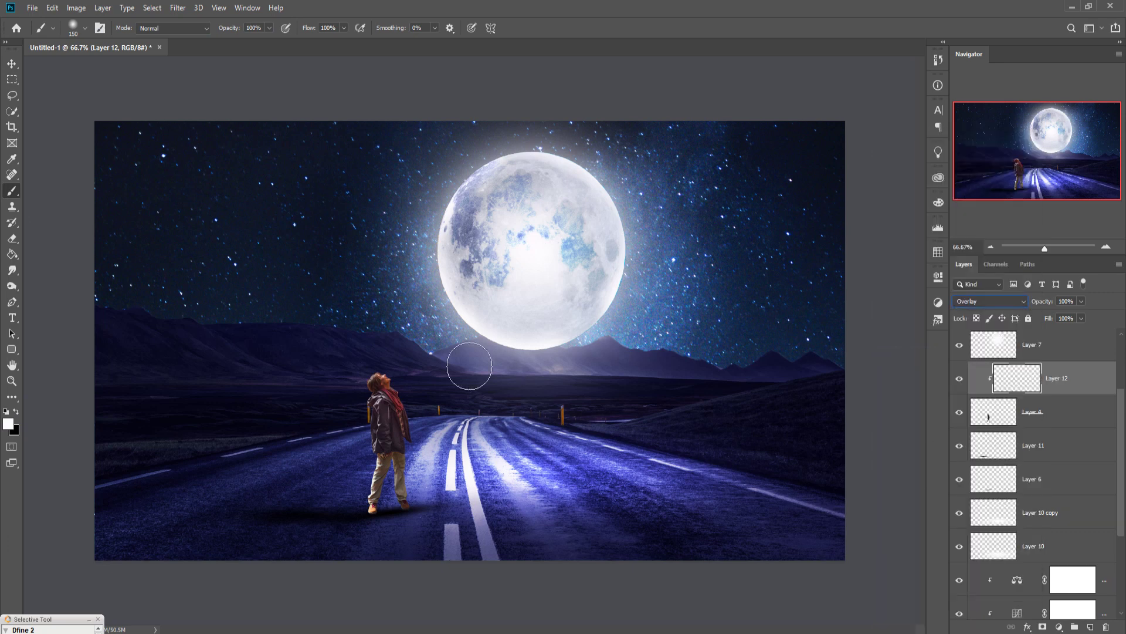
{"action": "mouse_move", "coordinate": [411, 390]}
{"action": "left_mouse_down"}
{"action": "mouse_move", "coordinate": [440, 499]}
{"action": "mouse_move", "coordinate": [442, 477]}
{"action": "left_mouse_up"}
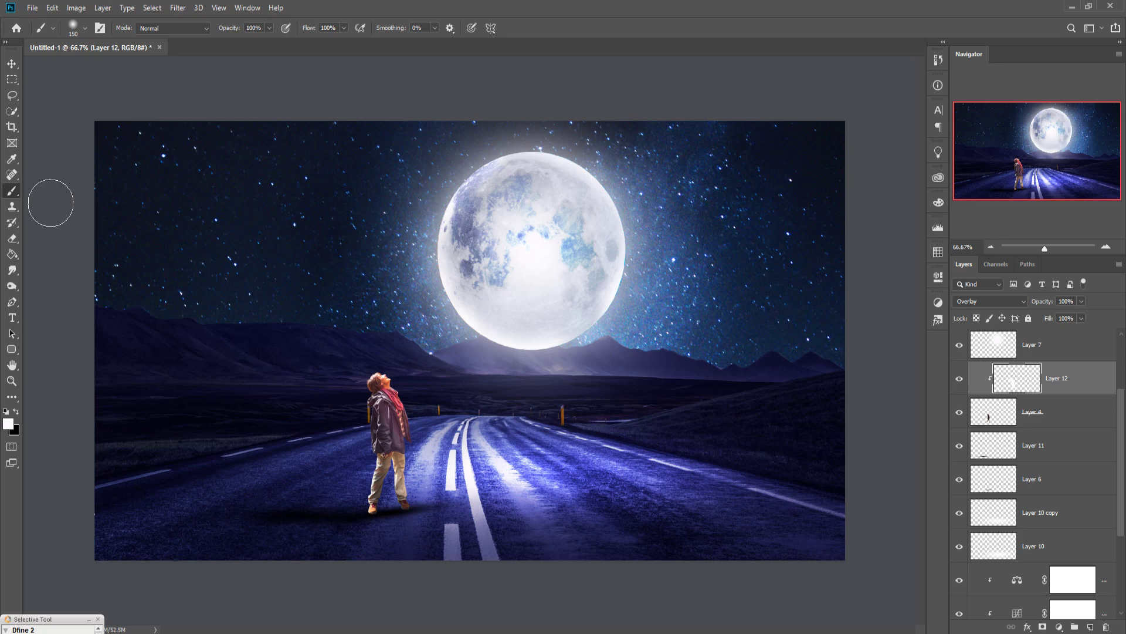
{"action": "left_click", "coordinate": [13, 60]}
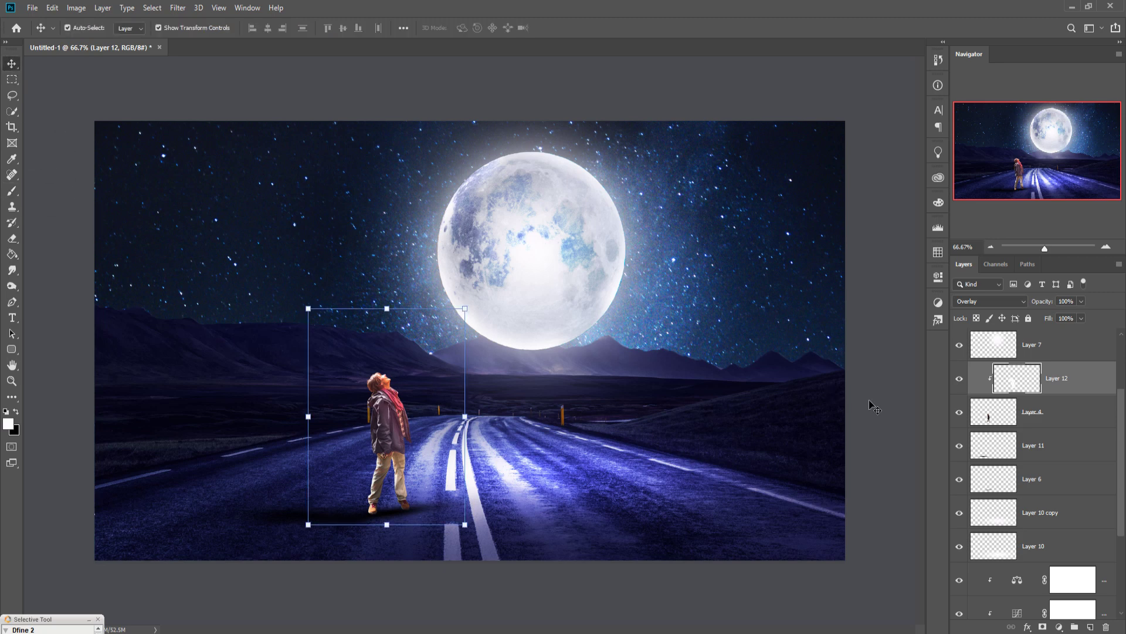
{"action": "scroll", "coordinate": [978, 465], "scroll_direction": "down", "scroll_amount": 3}
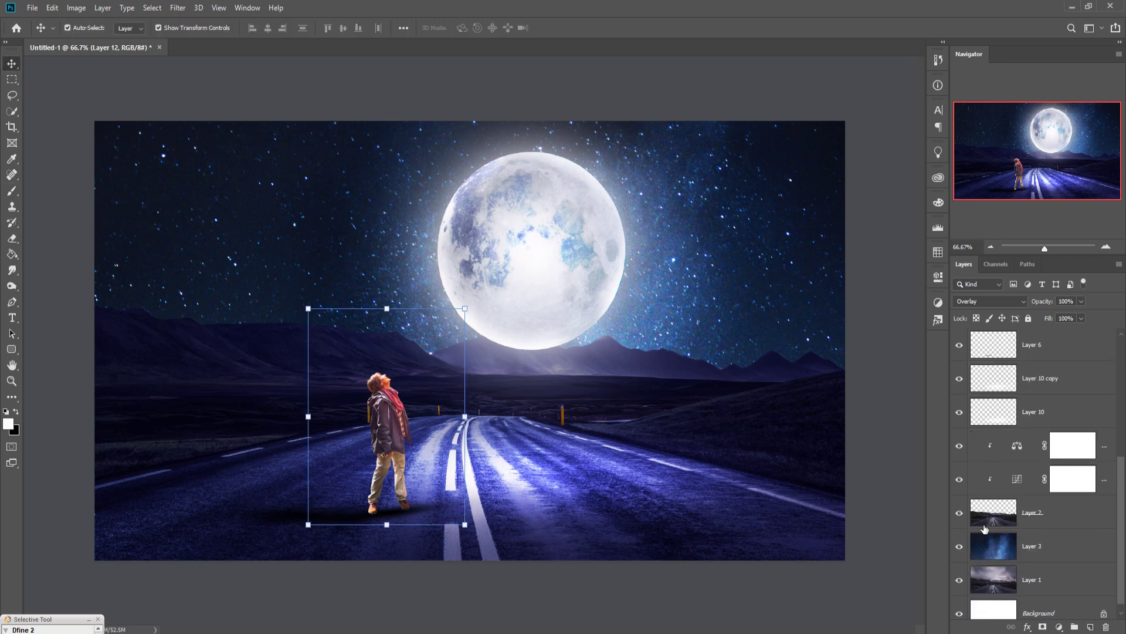
Apply a 9.2-pixel Gaussian Blur to the starry sky layer, Layer 3.
{"action": "left_click", "coordinate": [989, 546]}
{"action": "left_click", "coordinate": [177, 8]}
{"action": "mouse_move", "coordinate": [185, 146]}
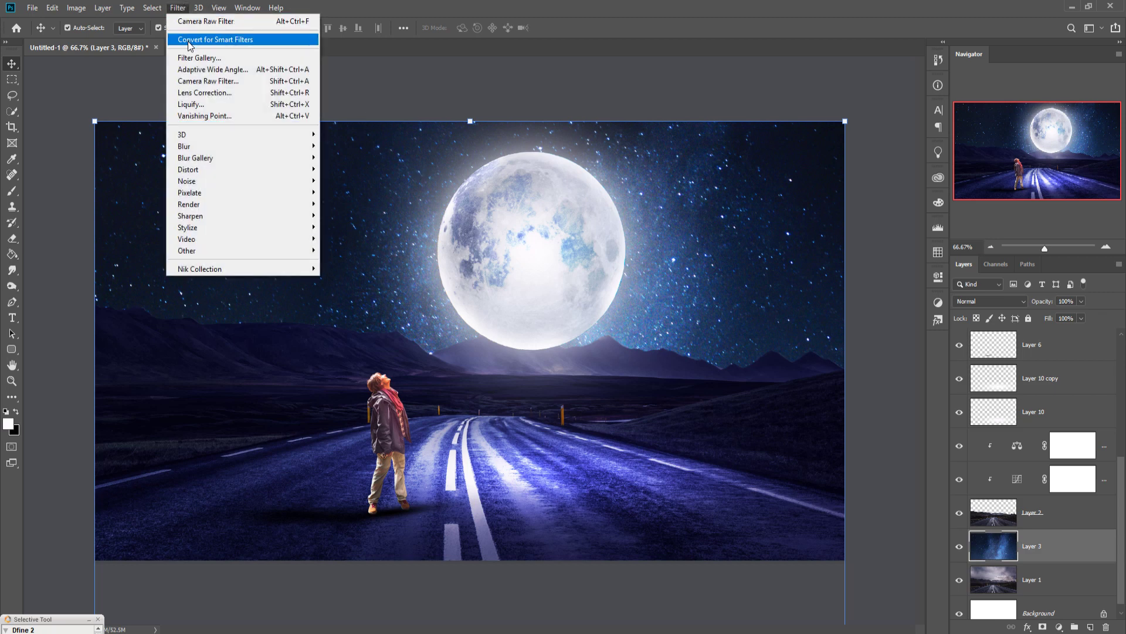
{"action": "left_click", "coordinate": [352, 192]}
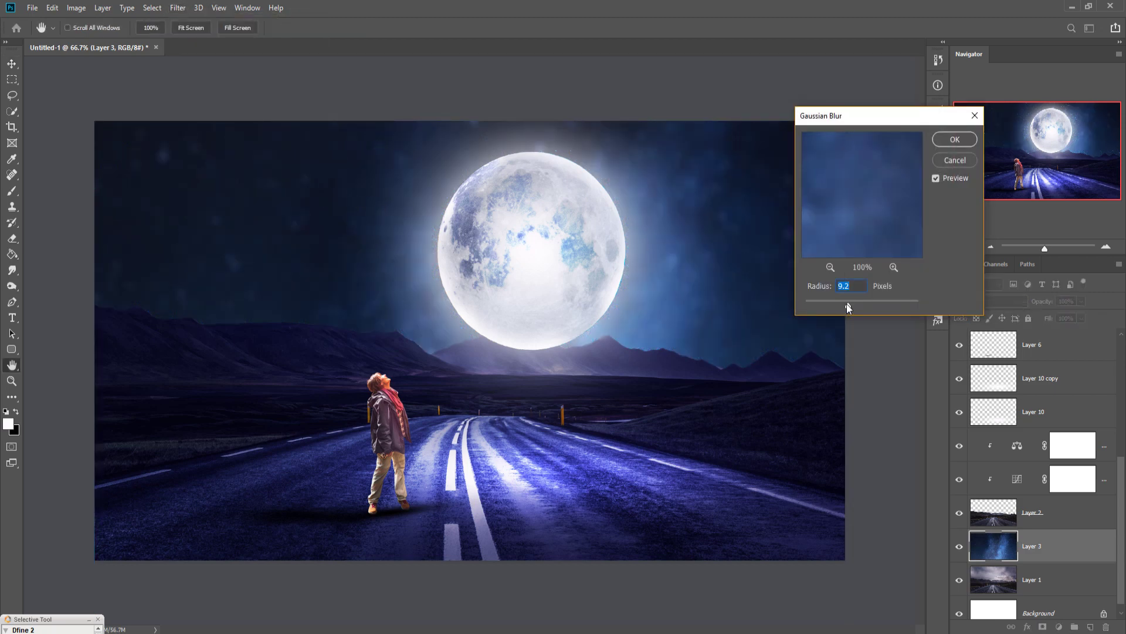
{"action": "left_click", "coordinate": [946, 139]}
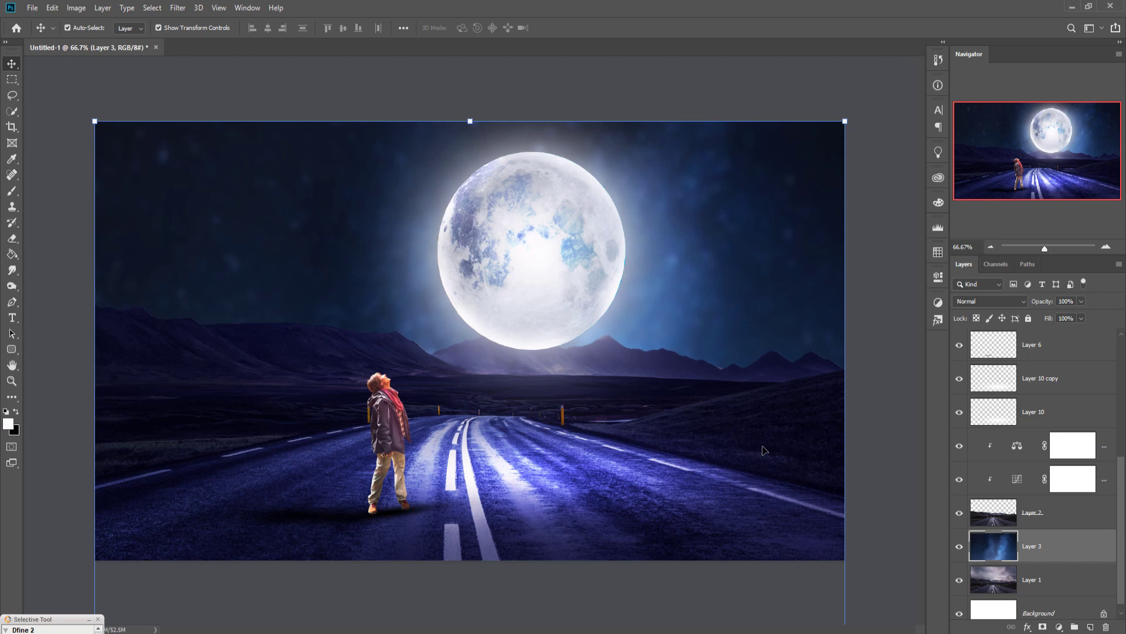
{"action": "left_click", "coordinate": [1085, 354]}
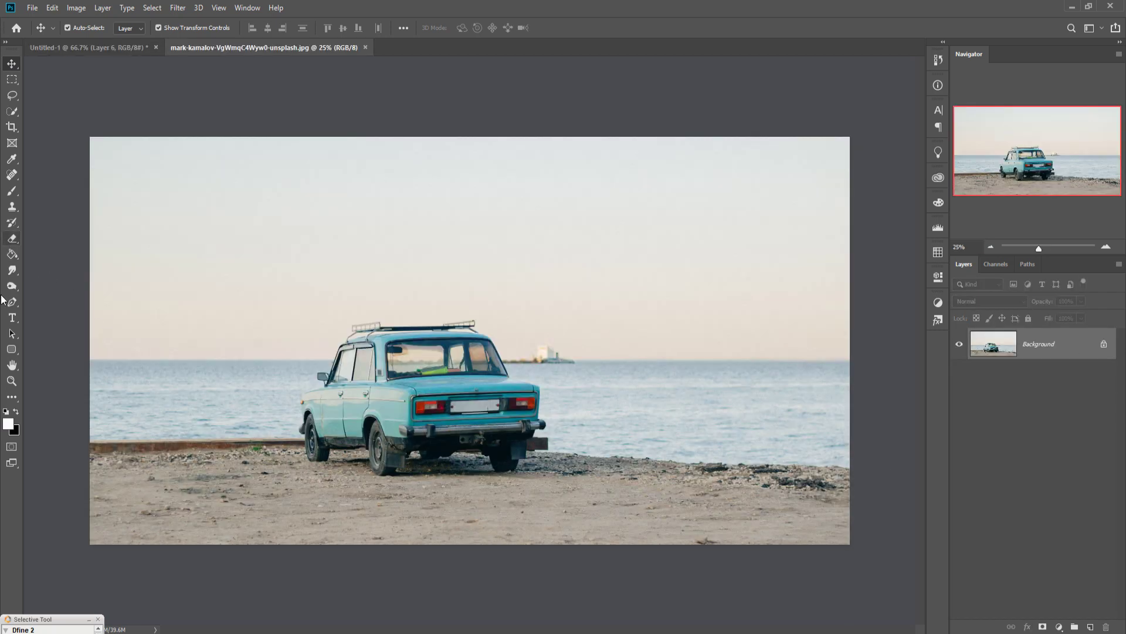
Zoom the car photo to 300% and trace a Pen path down the rear bumper to the wheel.
{"action": "key", "text": "p"}
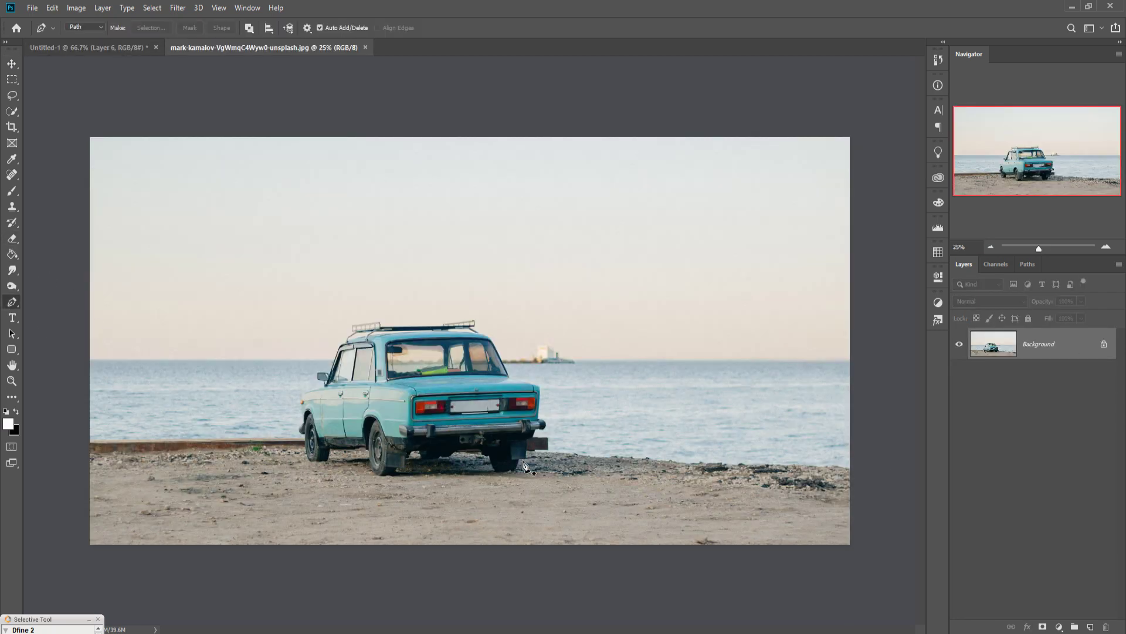
{"action": "key", "text": "ctrl+plus"}
{"action": "key", "text": "ctrl+plus"}
{"action": "key", "text": "ctrl+plus"}
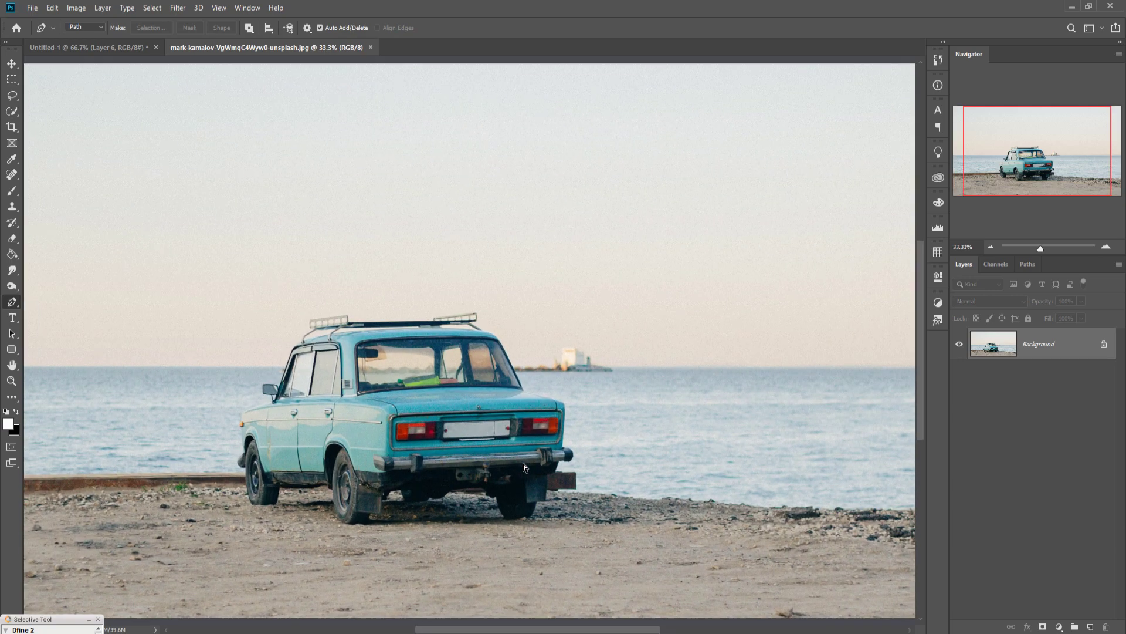
{"action": "key", "text": "ctrl+plus"}
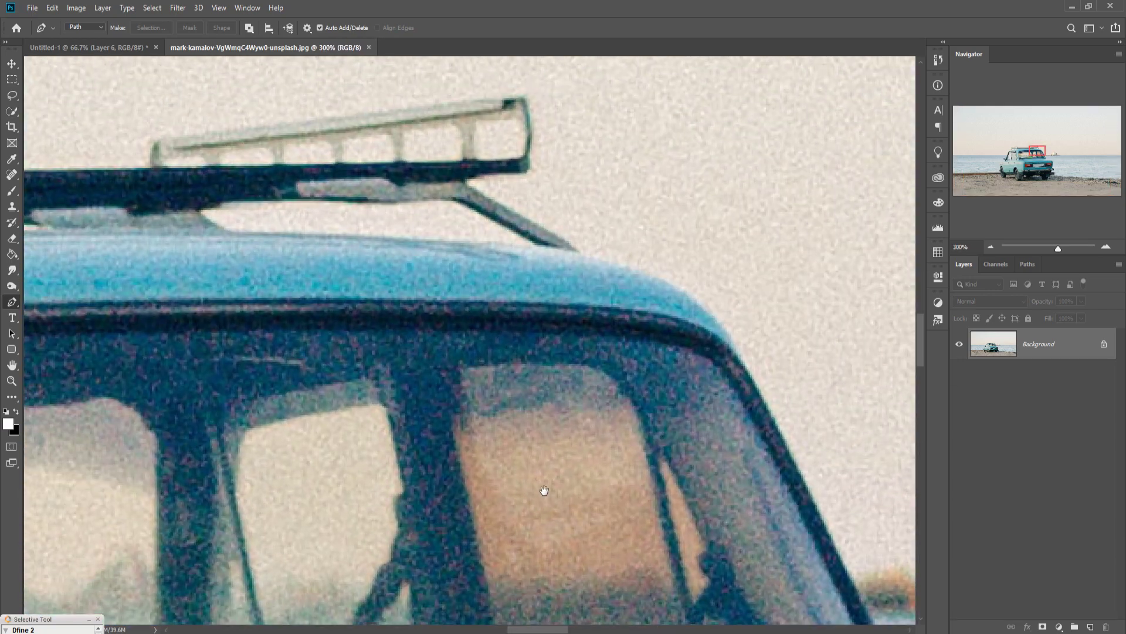
{"action": "key", "text": "ctrl+plus"}
{"action": "mouse_move", "coordinate": [567, 551]}
{"action": "left_mouse_down"}
{"action": "mouse_move", "coordinate": [566, 317]}
{"action": "mouse_move", "coordinate": [477, 221]}
{"action": "mouse_move", "coordinate": [335, 379]}
{"action": "left_mouse_up"}
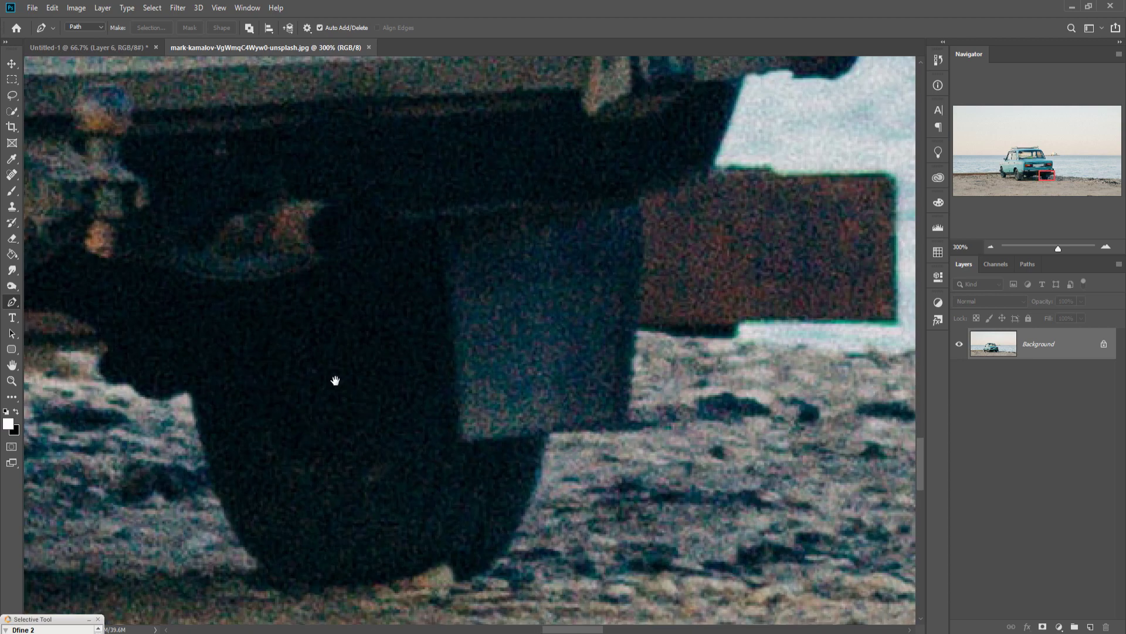
{"action": "left_click", "coordinate": [745, 73]}
{"action": "left_click", "coordinate": [724, 129]}
{"action": "left_click", "coordinate": [639, 211]}
{"action": "left_click", "coordinate": [625, 413]}
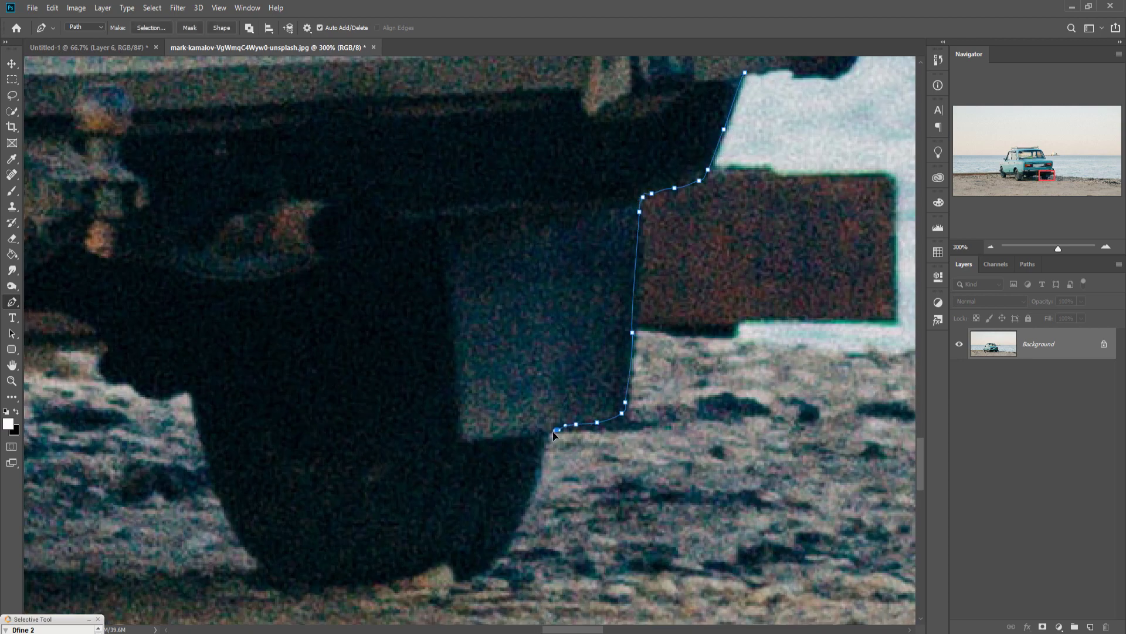
{"action": "left_click", "coordinate": [455, 581]}
{"action": "left_click", "coordinate": [189, 389]}
Continue the car path around the rear tyre and along the sill.
{"action": "mouse_move", "coordinate": [170, 403]}
{"action": "left_mouse_down"}
{"action": "mouse_move", "coordinate": [411, 176]}
{"action": "mouse_move", "coordinate": [586, 293]}
{"action": "left_mouse_up"}
{"action": "left_click", "coordinate": [317, 352]}
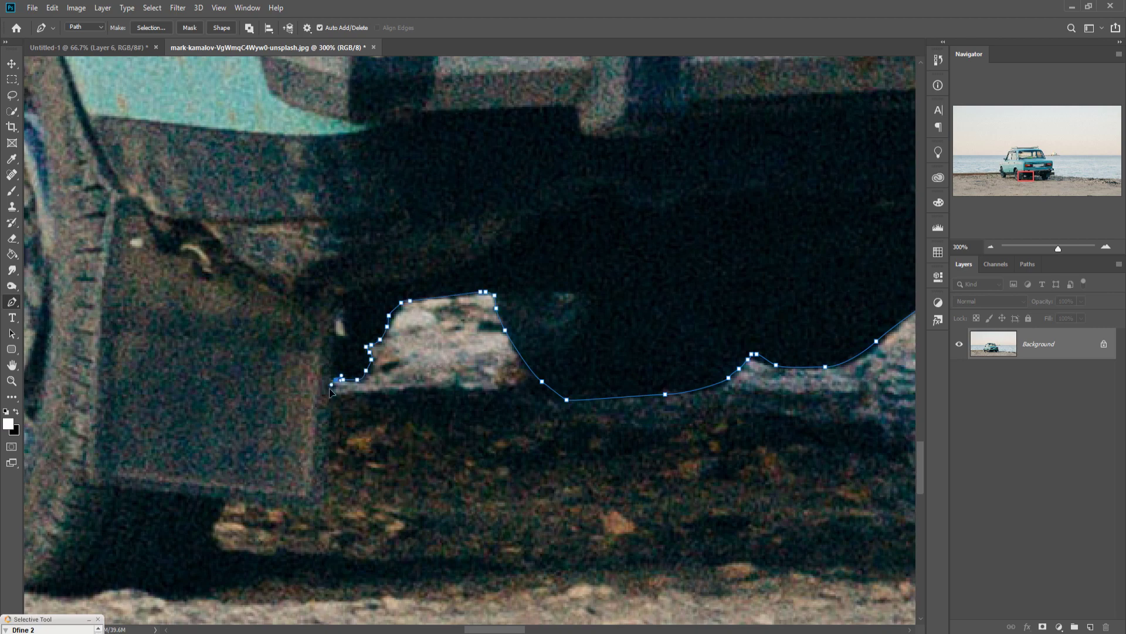
{"action": "left_click_drag", "start_coordinate": [317, 352], "coordinate": [728, 317]}
{"action": "left_click", "coordinate": [647, 444]}
{"action": "left_click", "coordinate": [562, 528]}
{"action": "left_click", "coordinate": [434, 531]}
{"action": "left_click_drag", "start_coordinate": [322, 364], "coordinate": [821, 376]}
{"action": "left_click", "coordinate": [358, 289]}
{"action": "left_click", "coordinate": [340, 432]}
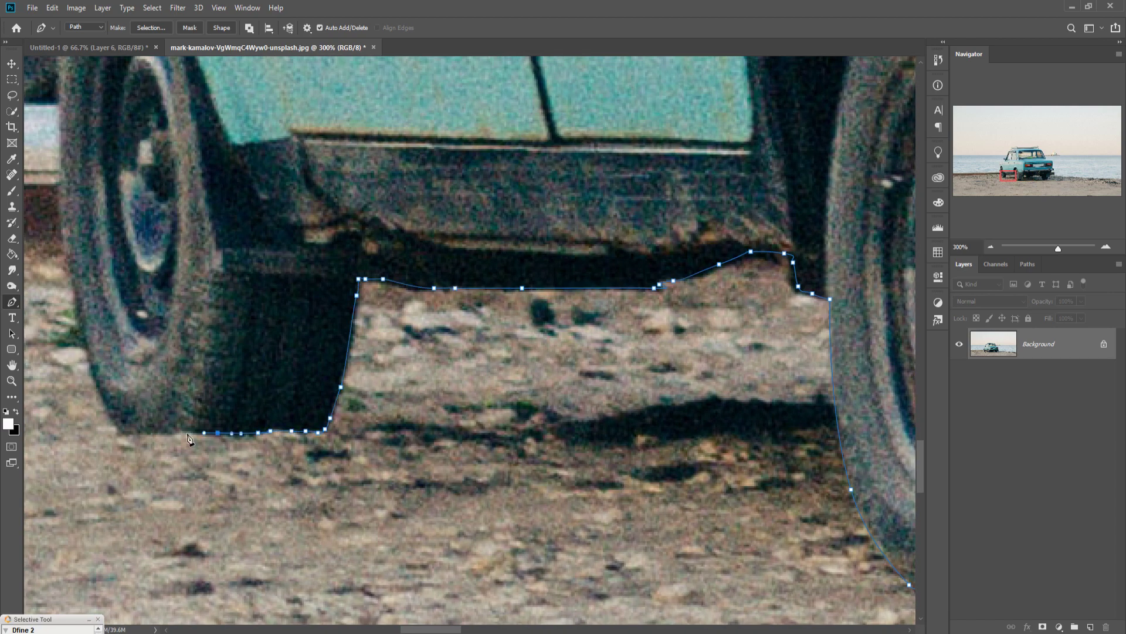
Trace the front fender, mirror, roof and rear pillar, then fit the whole photo on screen.
{"action": "left_click_drag", "start_coordinate": [176, 264], "coordinate": [314, 443]}
{"action": "left_click", "coordinate": [285, 97]}
{"action": "left_click_drag", "start_coordinate": [284, 117], "coordinate": [293, 516]}
{"action": "left_click_drag", "start_coordinate": [528, 176], "coordinate": [332, 522]}
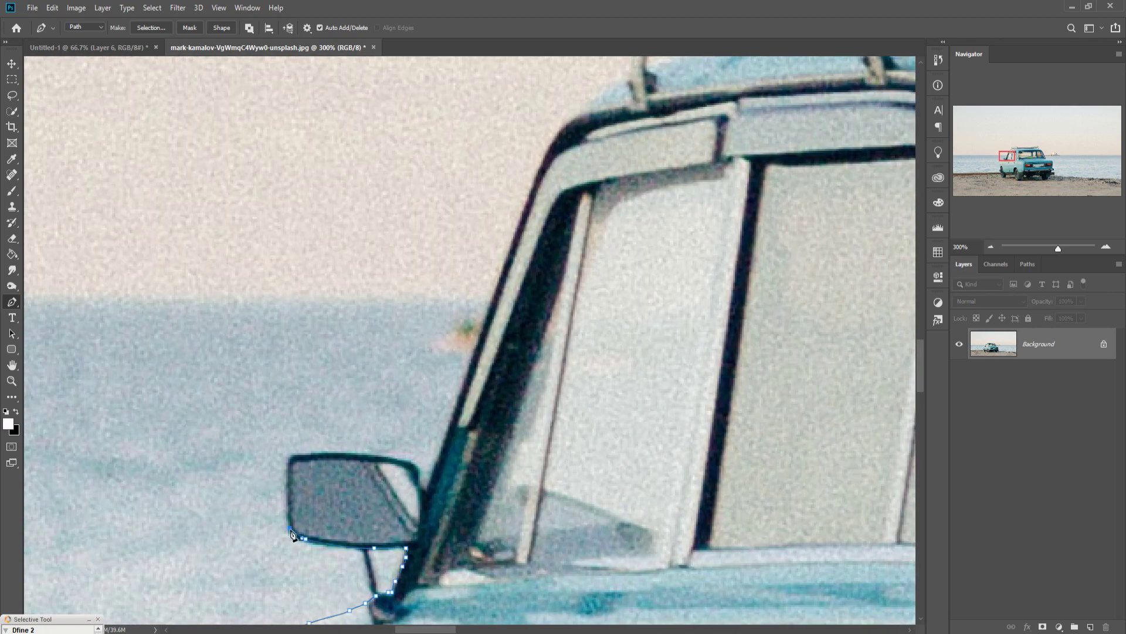
{"action": "left_click", "coordinate": [580, 112]}
{"action": "left_click_drag", "start_coordinate": [564, 157], "coordinate": [528, 469]}
{"action": "mouse_move", "coordinate": [880, 293]}
{"action": "left_mouse_down"}
{"action": "mouse_move", "coordinate": [711, 294]}
{"action": "mouse_move", "coordinate": [528, 176]}
{"action": "left_mouse_up"}
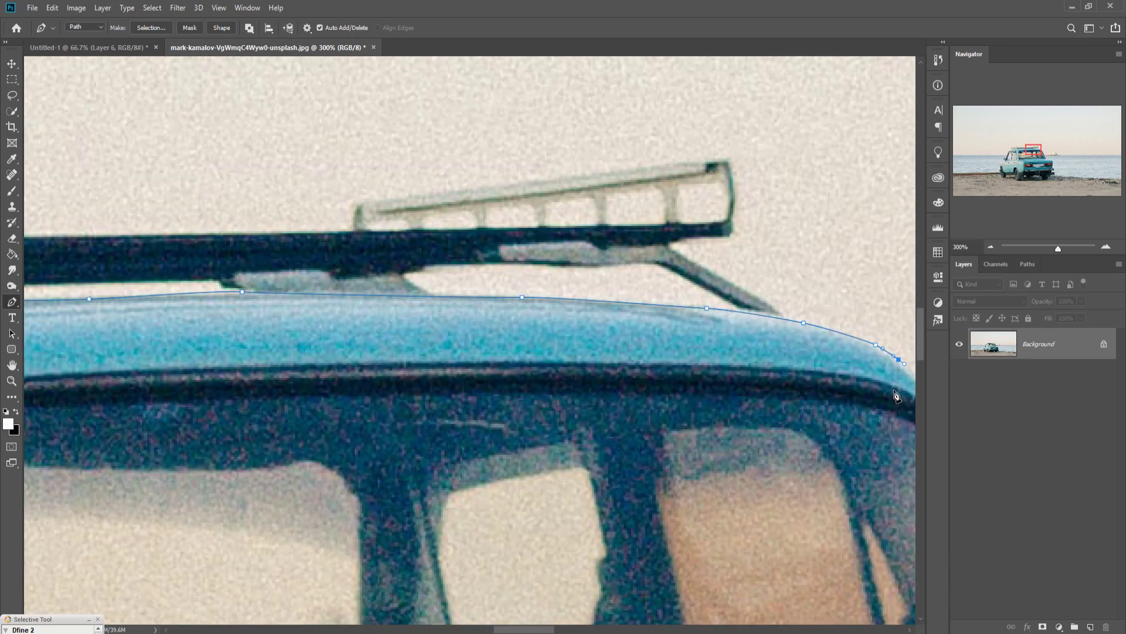
{"action": "left_click_drag", "start_coordinate": [528, 410], "coordinate": [411, 147]}
{"action": "left_click", "coordinate": [438, 227]}
{"action": "left_click", "coordinate": [480, 325]}
{"action": "scroll", "coordinate": [480, 324], "scroll_direction": "down", "scroll_amount": 5}
{"action": "scroll", "coordinate": [604, 361], "scroll_direction": "down", "scroll_amount": 5}
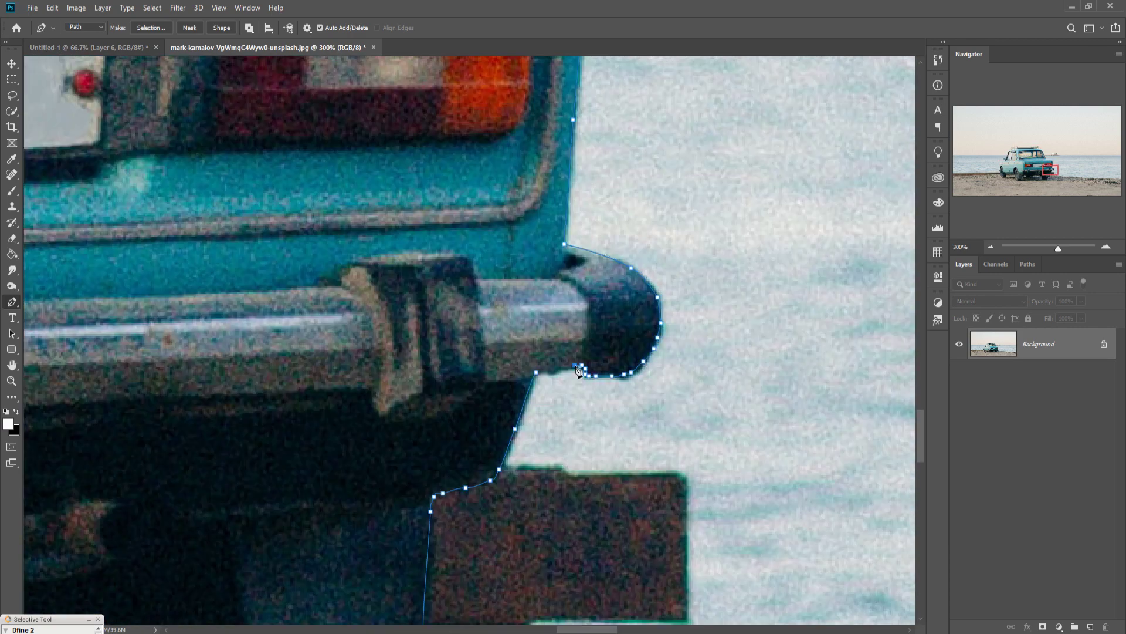
{"action": "key", "text": "ctrl+0"}
Convert the traced car path into a selection.
{"action": "right_click", "coordinate": [430, 373]}
{"action": "left_click", "coordinate": [454, 153]}
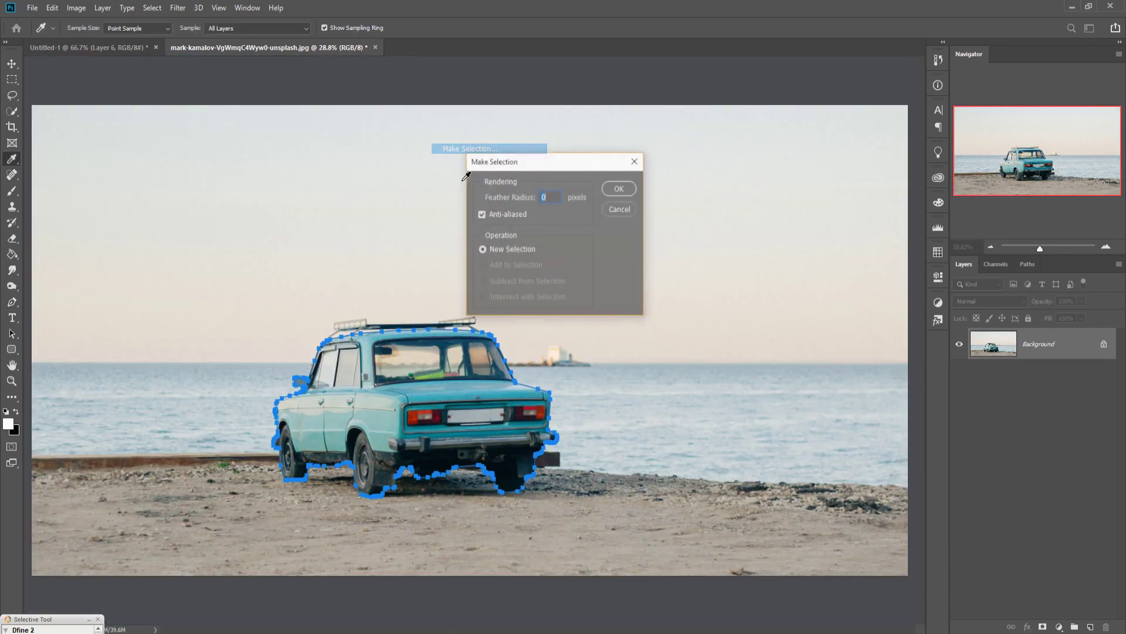
{"action": "left_click", "coordinate": [620, 188]}
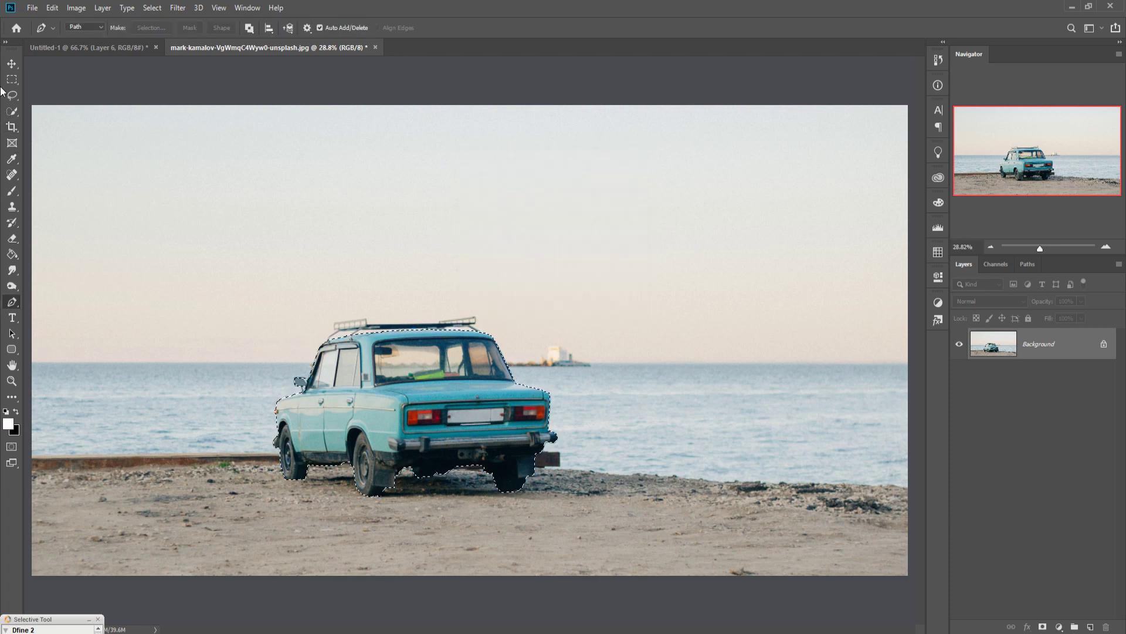
Drag the selected car into Untitled-1 as Layer 13 and close the car photo.
{"action": "left_click", "coordinate": [10, 65]}
{"action": "left_click_drag", "start_coordinate": [226, 49], "coordinate": [688, 135]}
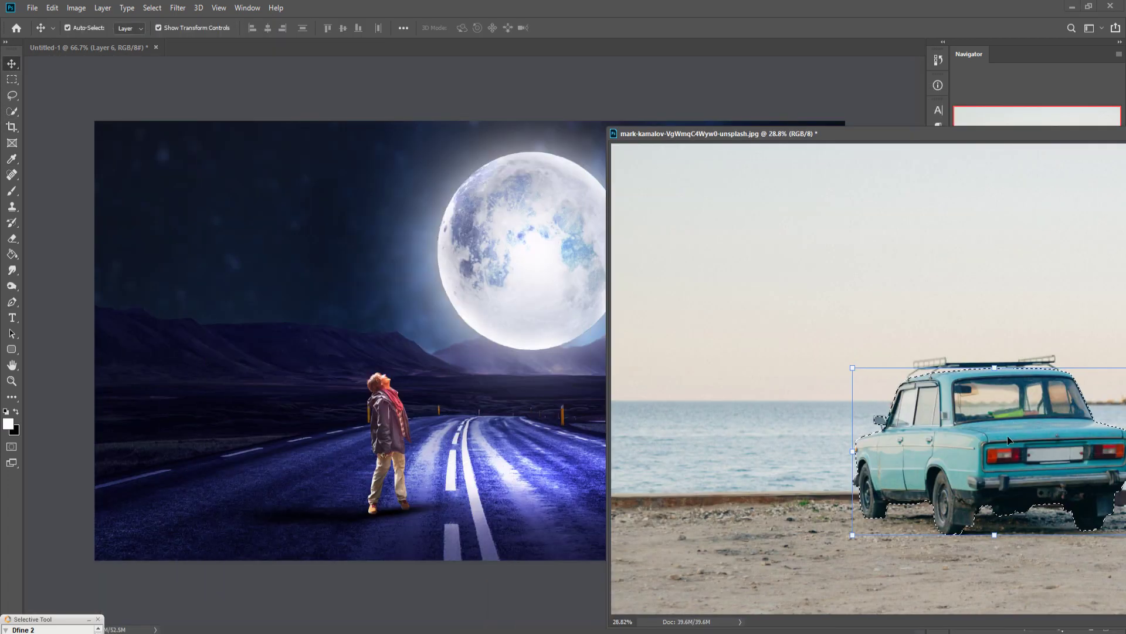
{"action": "left_click_drag", "start_coordinate": [936, 447], "coordinate": [561, 409]}
{"action": "left_click_drag", "start_coordinate": [1083, 139], "coordinate": [799, 418]}
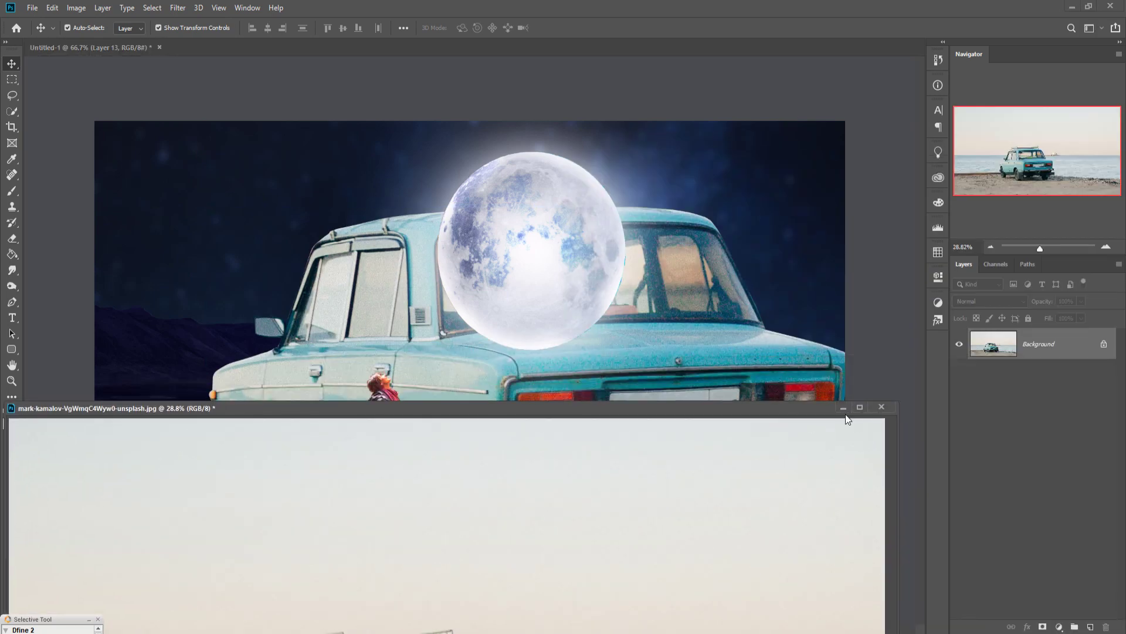
{"action": "left_click", "coordinate": [844, 407]}
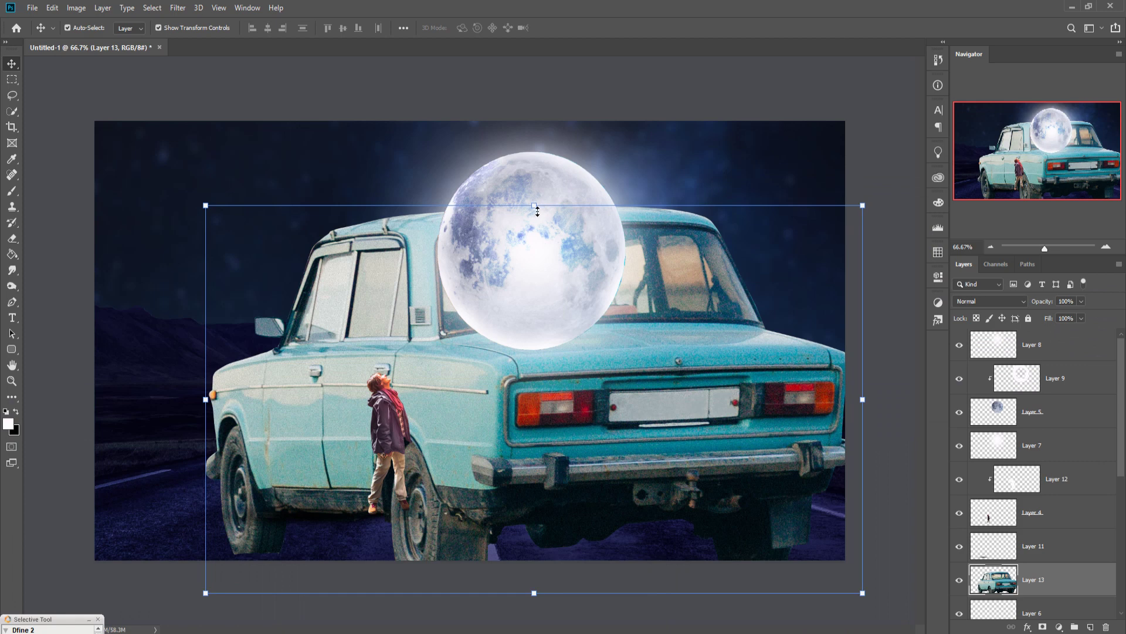
Scale the car down, set it on the distant road right of the boy, and commit.
{"action": "mouse_move", "coordinate": [537, 211]}
{"action": "left_mouse_down"}
{"action": "mouse_move", "coordinate": [534, 451]}
{"action": "mouse_move", "coordinate": [530, 368]}
{"action": "mouse_move", "coordinate": [533, 407]}
{"action": "left_mouse_up"}
{"action": "mouse_move", "coordinate": [540, 445]}
{"action": "left_mouse_down"}
{"action": "mouse_move", "coordinate": [485, 408]}
{"action": "mouse_move", "coordinate": [491, 387]}
{"action": "mouse_move", "coordinate": [496, 421]}
{"action": "left_mouse_up"}
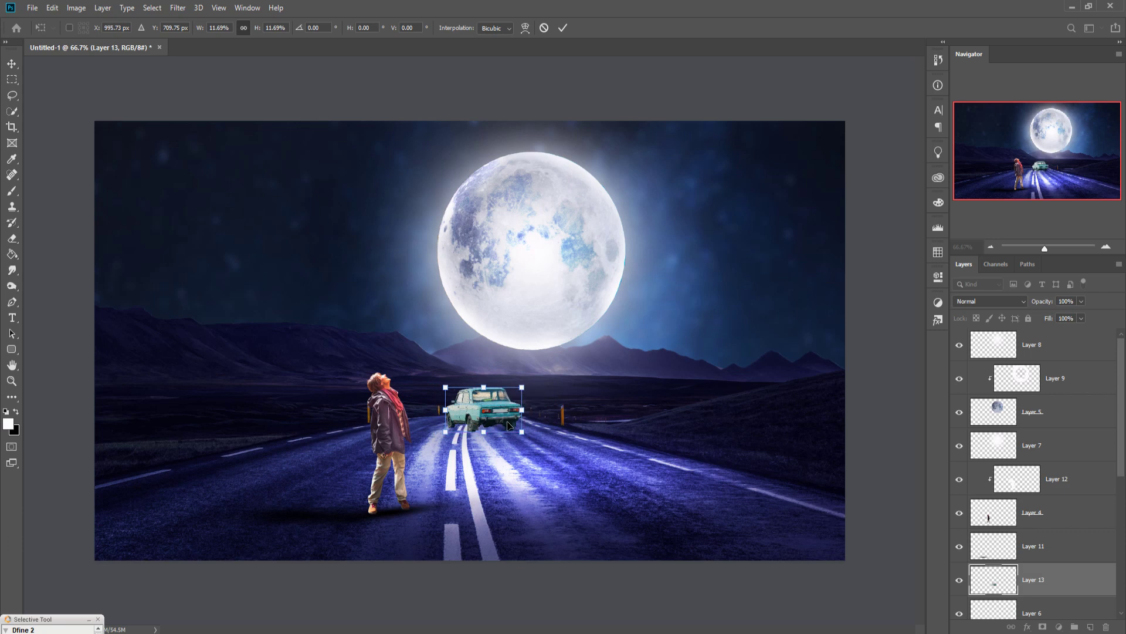
{"action": "key", "text": "Right"}
{"action": "key", "text": "Right"}
{"action": "key", "text": "Right"}
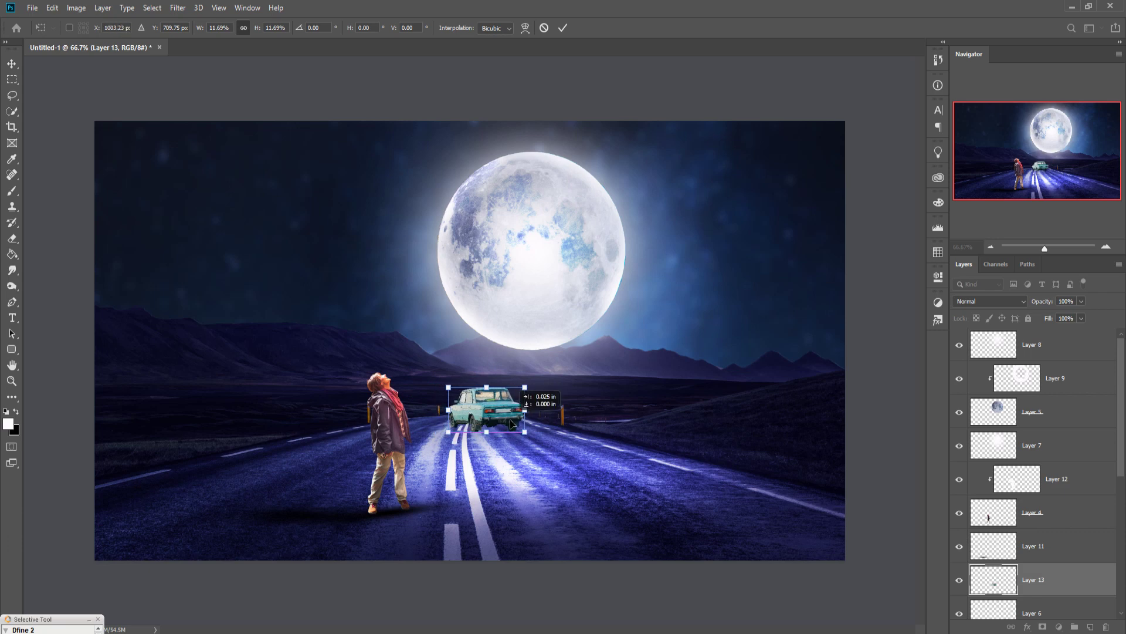
{"action": "left_click", "coordinate": [562, 28]}
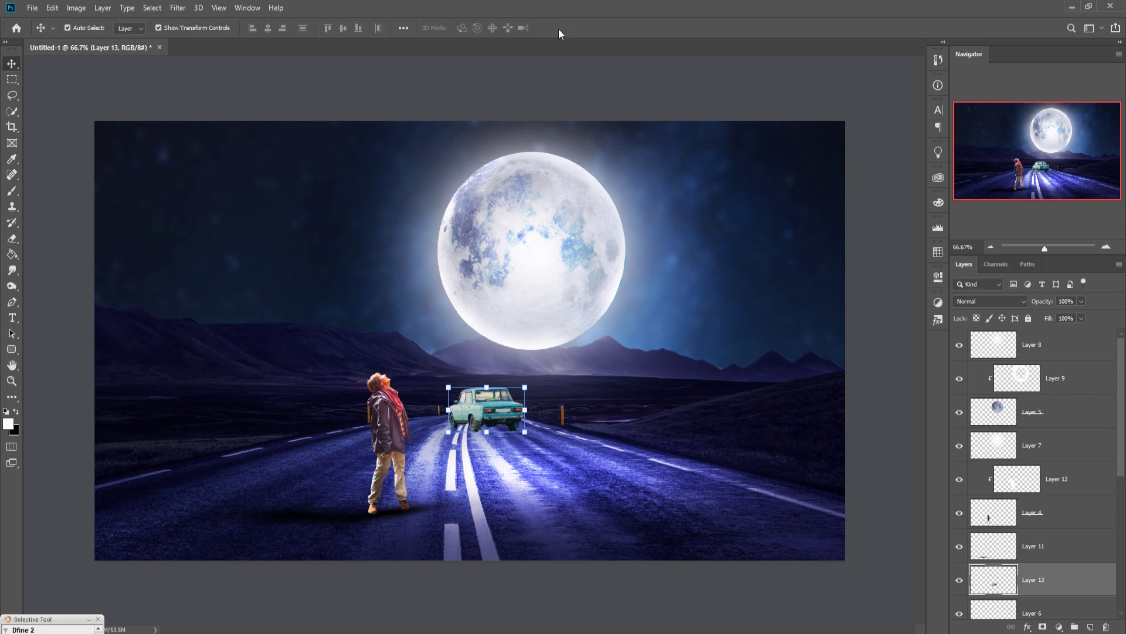
{"action": "scroll", "coordinate": [1058, 551], "scroll_direction": "down", "scroll_amount": 3}
{"action": "scroll", "coordinate": [1058, 540], "scroll_direction": "down", "scroll_amount": 4}
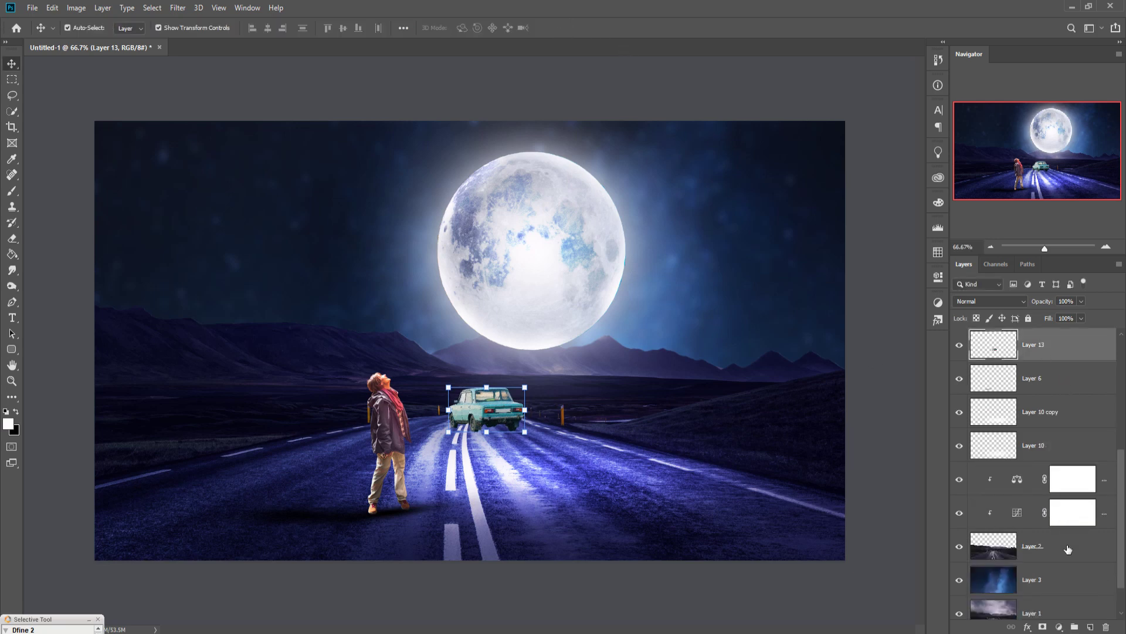
Use Color Balance to push the car's midtones toward Blue and Cyan.
{"action": "left_click", "coordinate": [76, 7]}
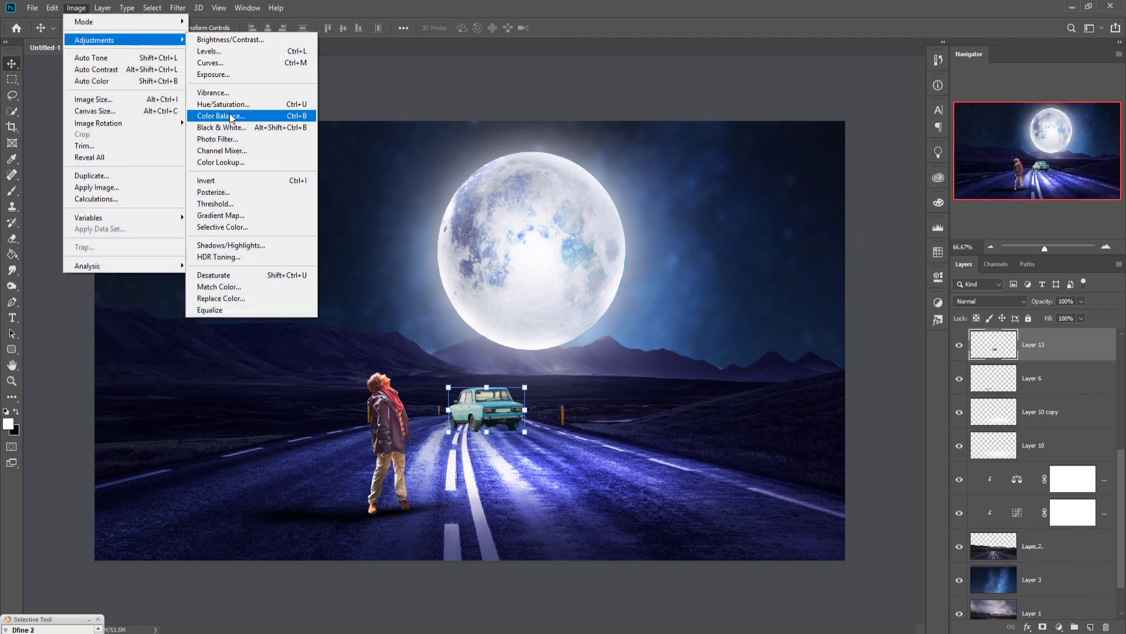
{"action": "left_click", "coordinate": [235, 117]}
{"action": "left_click_drag", "start_coordinate": [866, 266], "coordinate": [890, 267]}
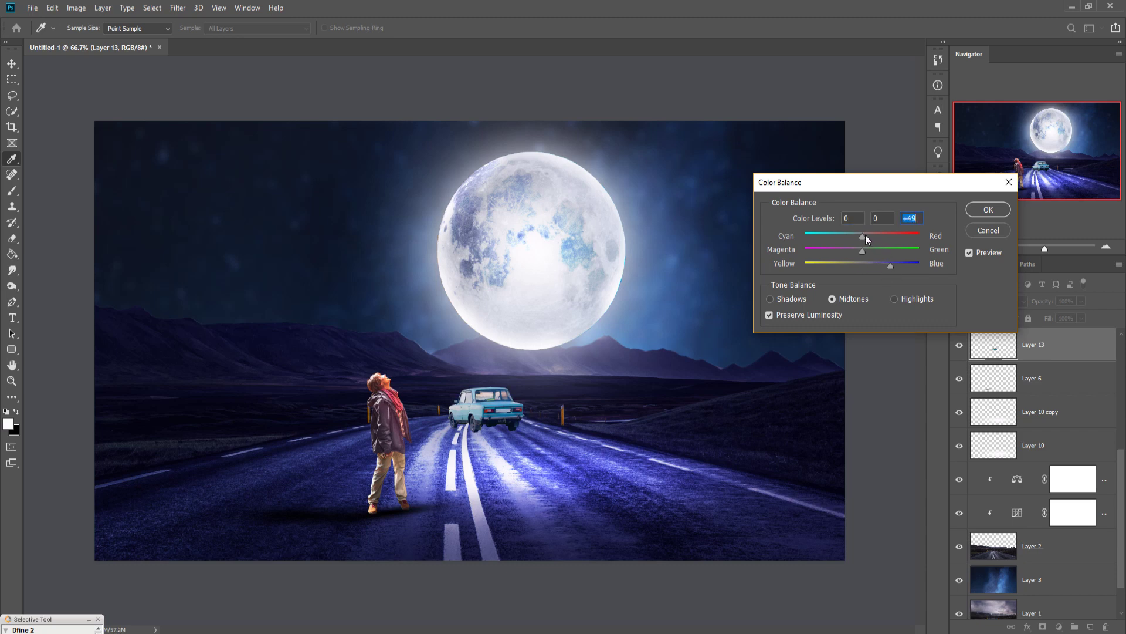
{"action": "left_click_drag", "start_coordinate": [863, 237], "coordinate": [834, 242]}
{"action": "left_click", "coordinate": [988, 210]}
{"action": "key", "text": "v"}
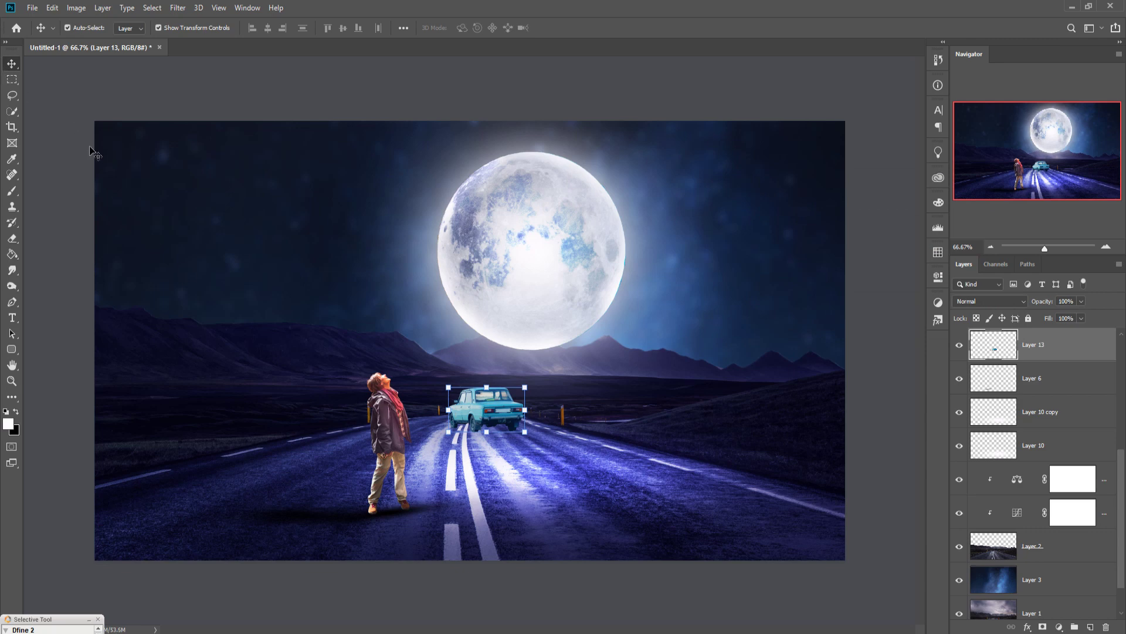
Shift the car right along the distant road, nudge it down, and commit the transform.
{"action": "left_click_drag", "start_coordinate": [486, 392], "coordinate": [486, 387]}
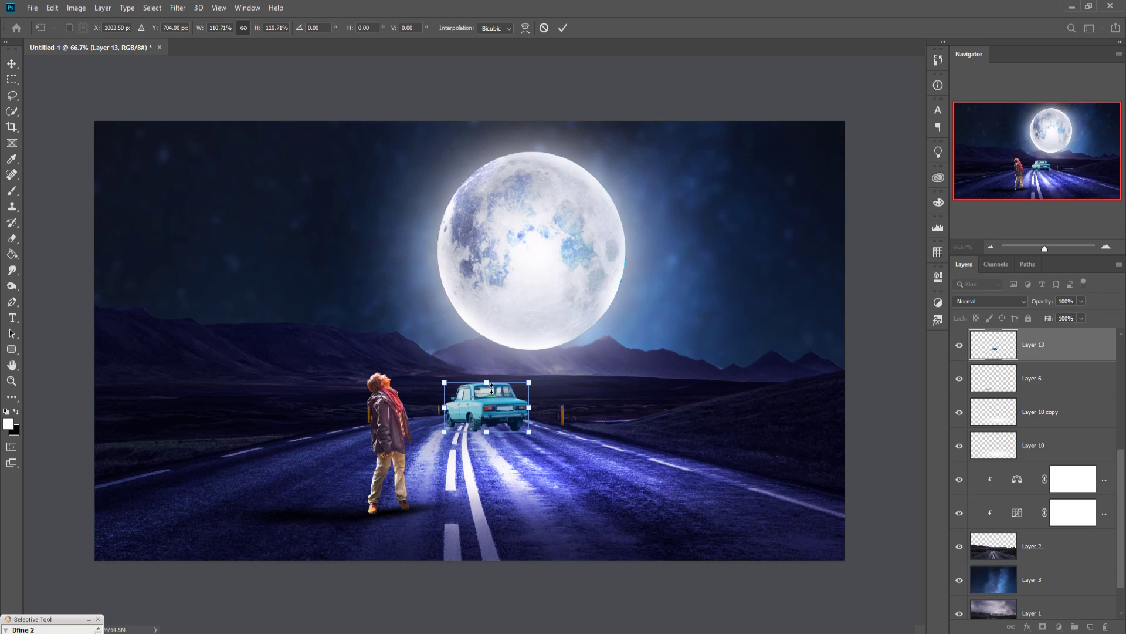
{"action": "key", "text": "ctrl+z"}
{"action": "left_click_drag", "start_coordinate": [490, 412], "coordinate": [504, 413]}
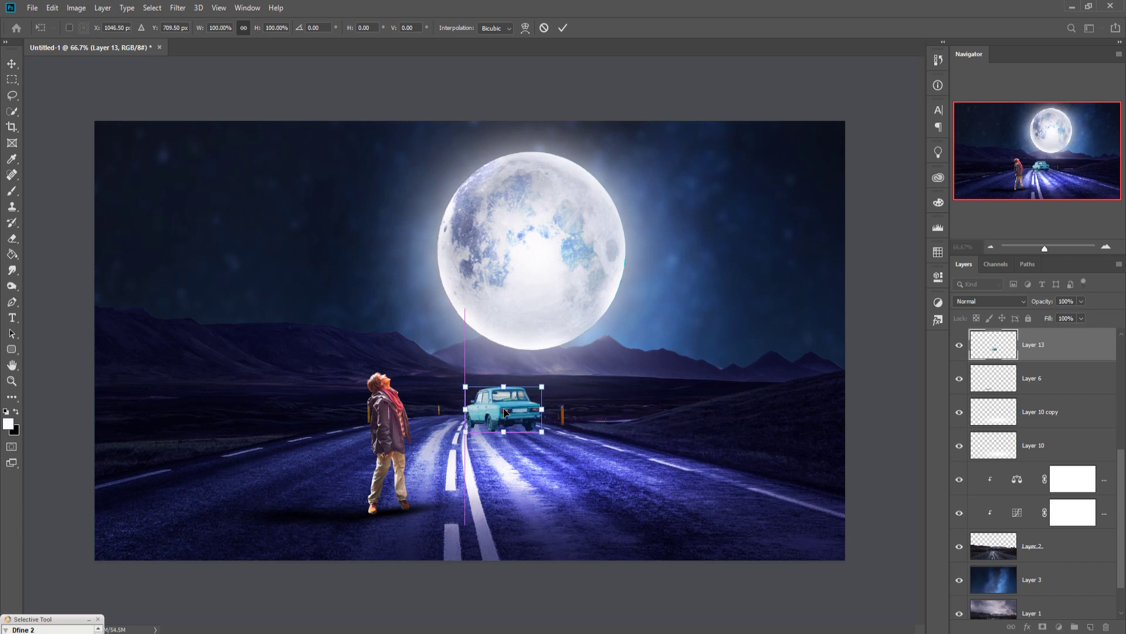
{"action": "key", "text": "Up"}
{"action": "key", "text": "Up"}
{"action": "key", "text": "Up"}
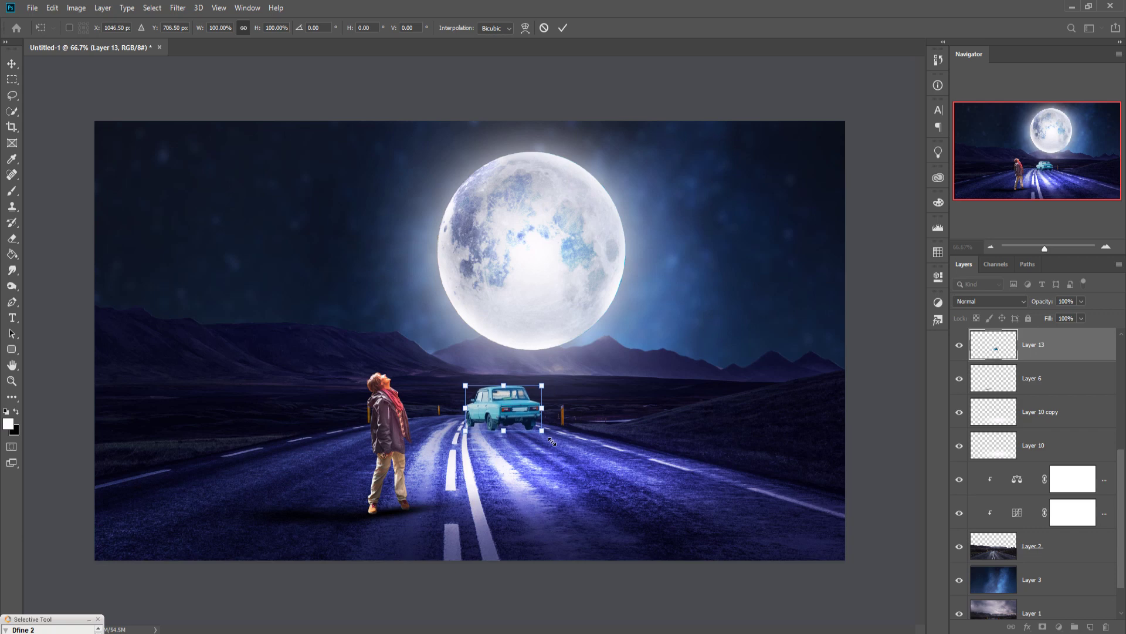
{"action": "key", "text": "Down"}
{"action": "key", "text": "Down"}
{"action": "key", "text": "Down"}
{"action": "key", "text": "Down"}
{"action": "key", "text": "Down"}
{"action": "key", "text": "Down"}
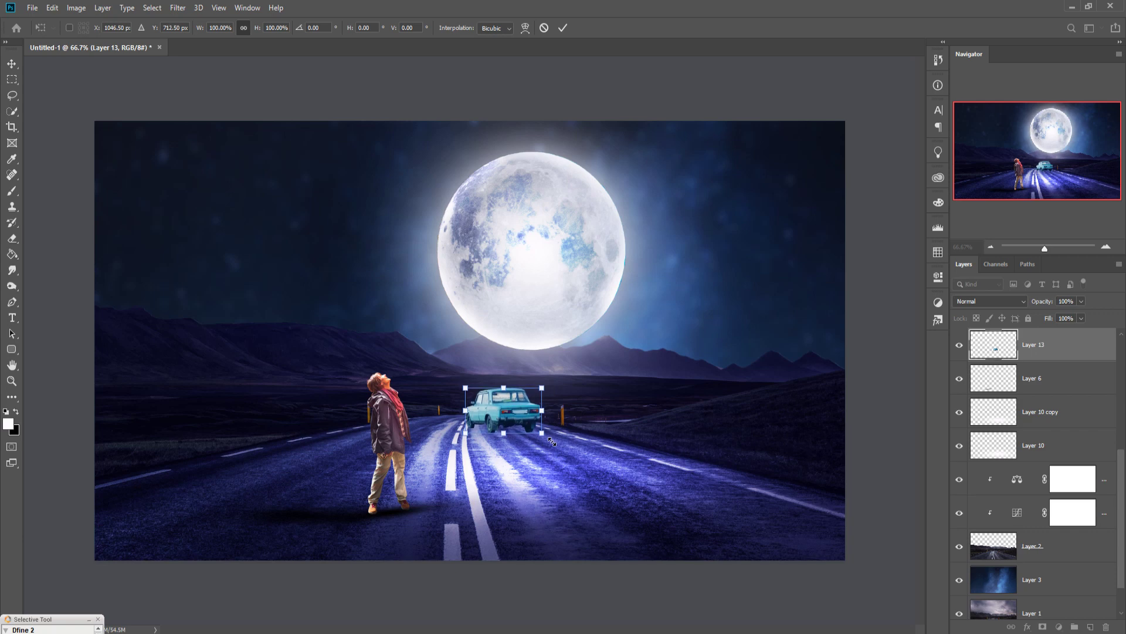
{"action": "key", "text": "Down"}
{"action": "key", "text": "Down"}
{"action": "key", "text": "Down"}
{"action": "key", "text": "Down"}
{"action": "key", "text": "Down"}
{"action": "key", "text": "Down"}
{"action": "key", "text": "Down"}
{"action": "key", "text": "Down"}
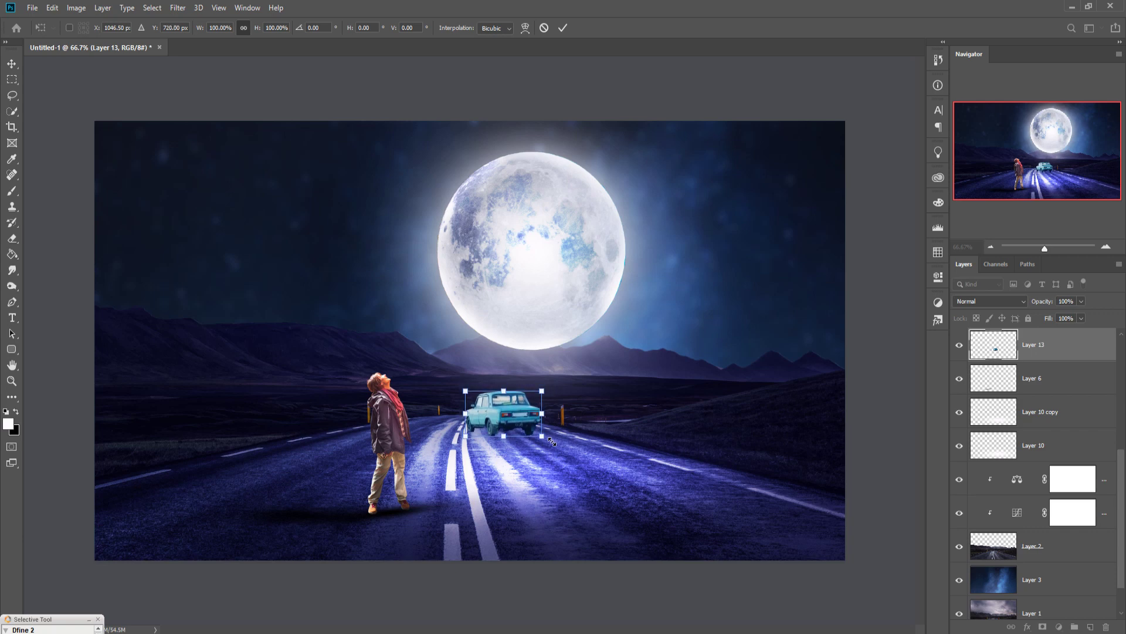
{"action": "left_click", "coordinate": [563, 28]}
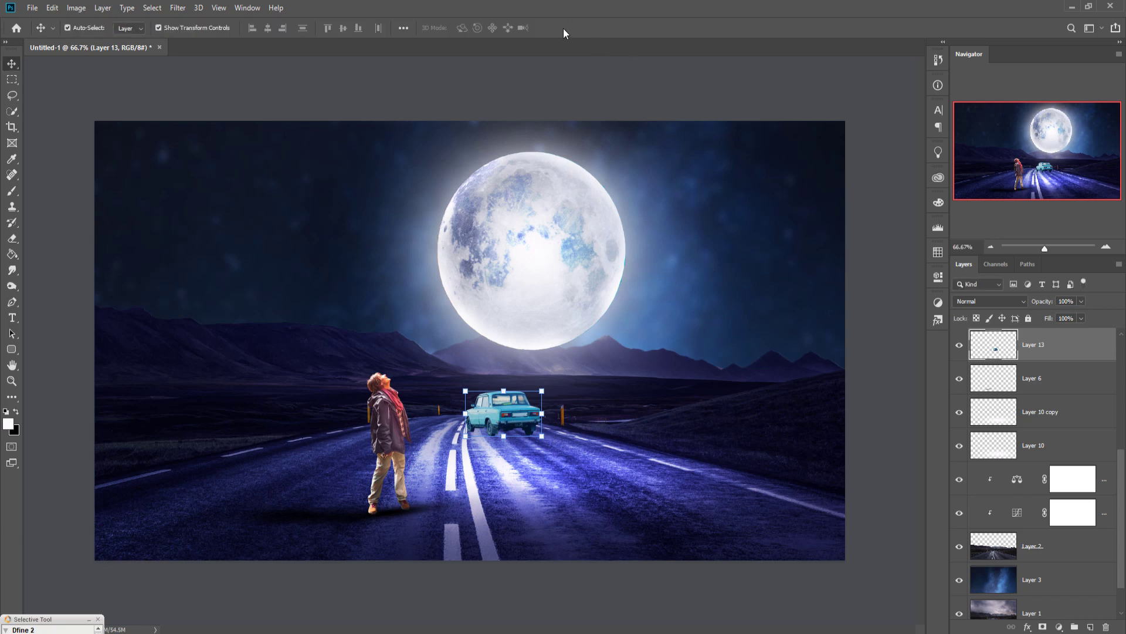
Add a new layer above Layer 6 and paint a soft black mark under the car.
{"action": "left_click", "coordinate": [1064, 382]}
{"action": "left_click", "coordinate": [1090, 627]}
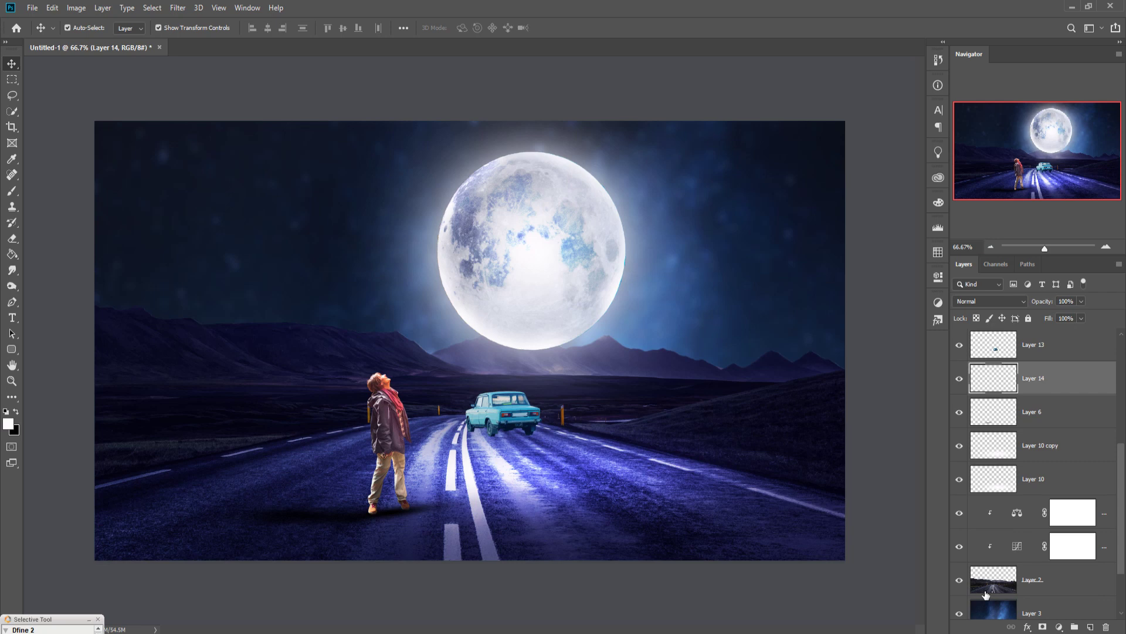
{"action": "left_click", "coordinate": [11, 190]}
{"action": "left_click_drag", "start_coordinate": [519, 449], "coordinate": [490, 441]}
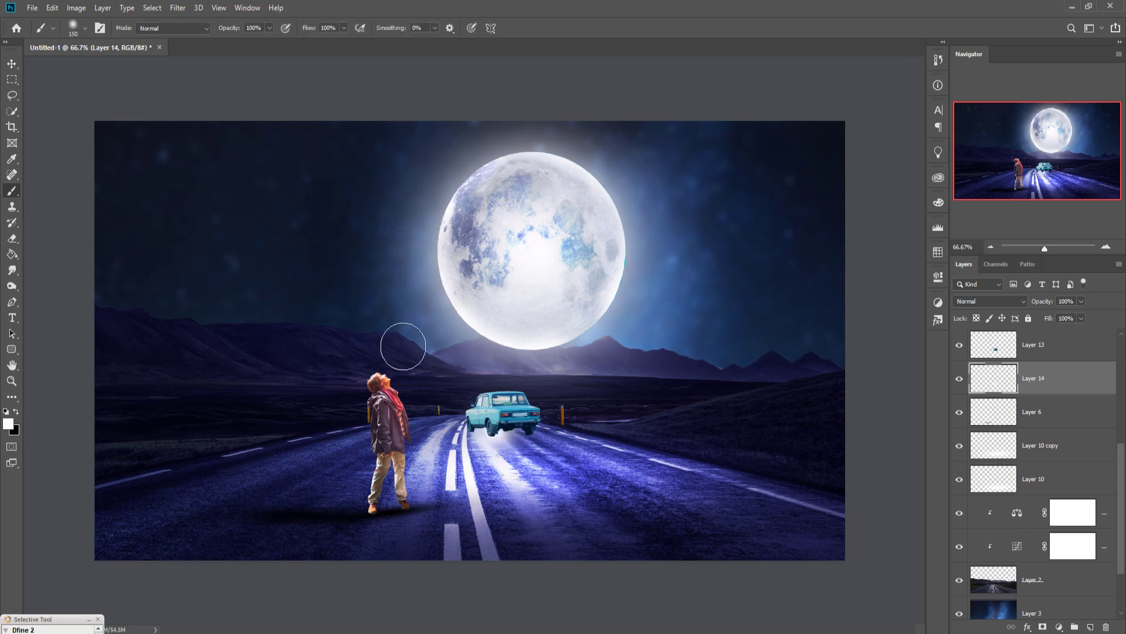
{"action": "key", "text": "ctrl+z"}
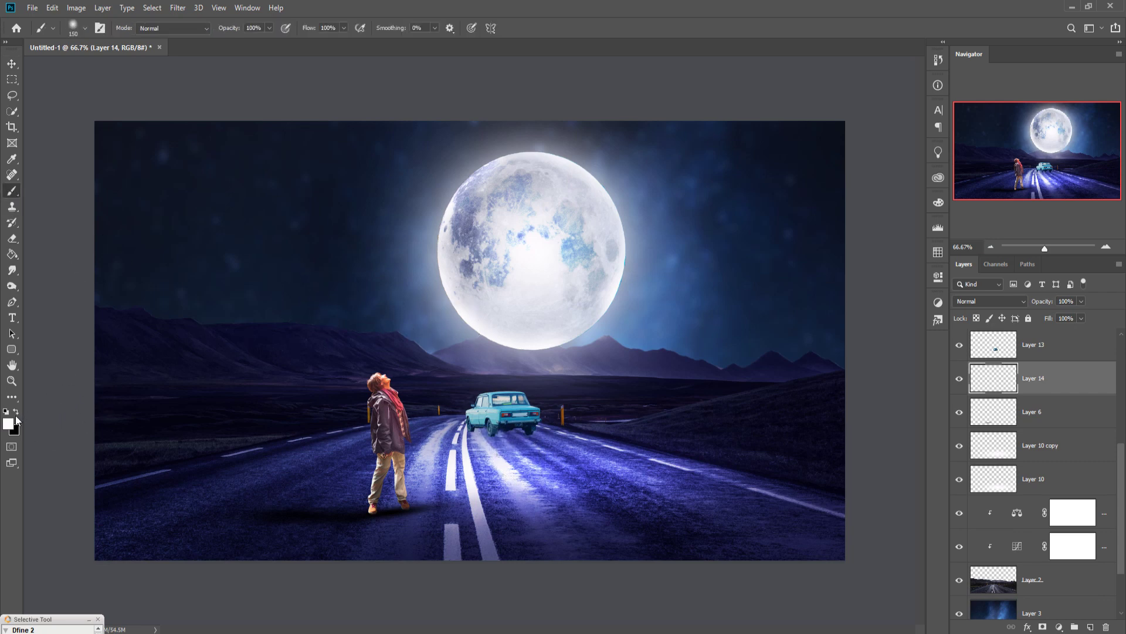
{"action": "left_click", "coordinate": [16, 411]}
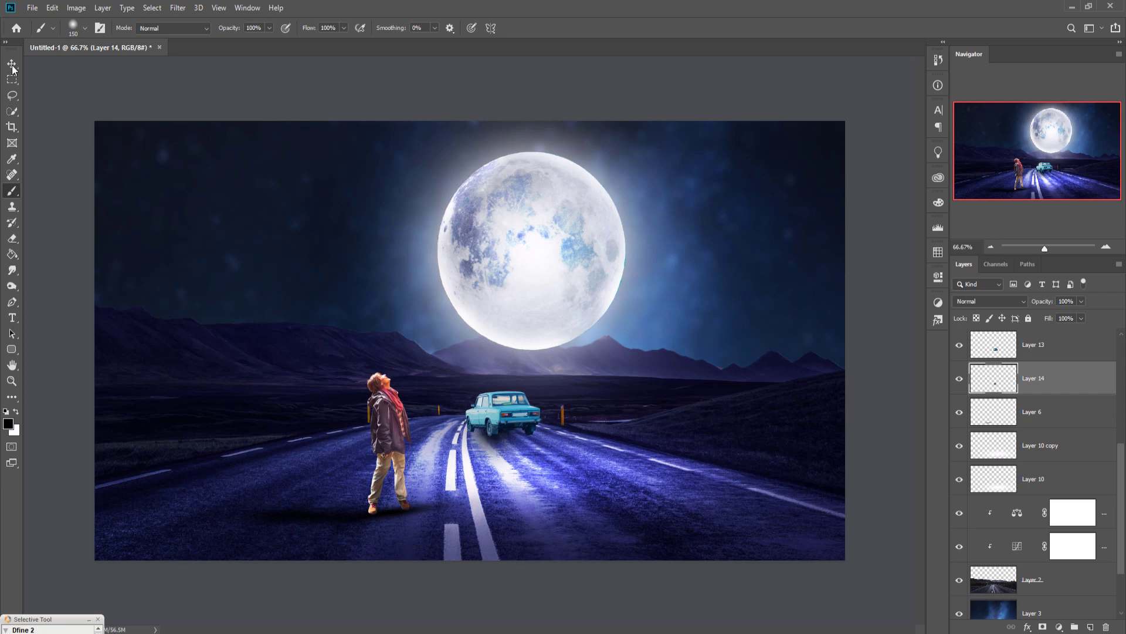
Squash the painted mark into a flat shadow beneath the car and commit it.
{"action": "key", "text": "v"}
{"action": "mouse_move", "coordinate": [501, 385]}
{"action": "left_mouse_down"}
{"action": "mouse_move", "coordinate": [504, 457]}
{"action": "mouse_move", "coordinate": [490, 432]}
{"action": "mouse_move", "coordinate": [588, 439]}
{"action": "mouse_move", "coordinate": [496, 435]}
{"action": "left_mouse_up"}
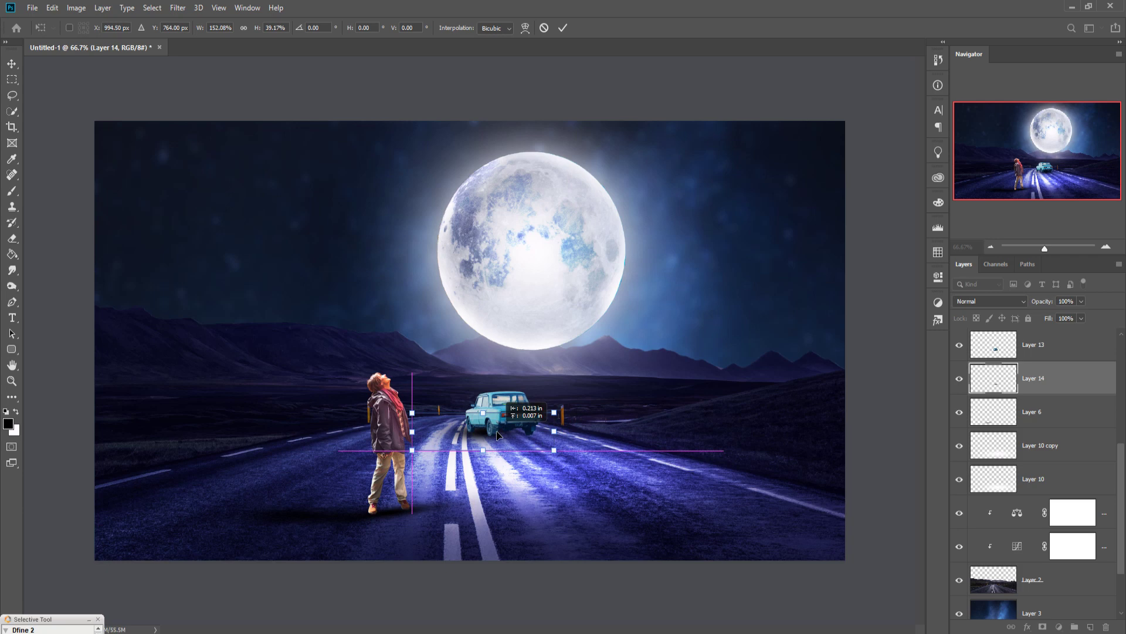
{"action": "left_click", "coordinate": [561, 29]}
Duplicate the Layer 14 shadow and shift the copy slightly under the car.
{"action": "right_click", "coordinate": [1060, 382]}
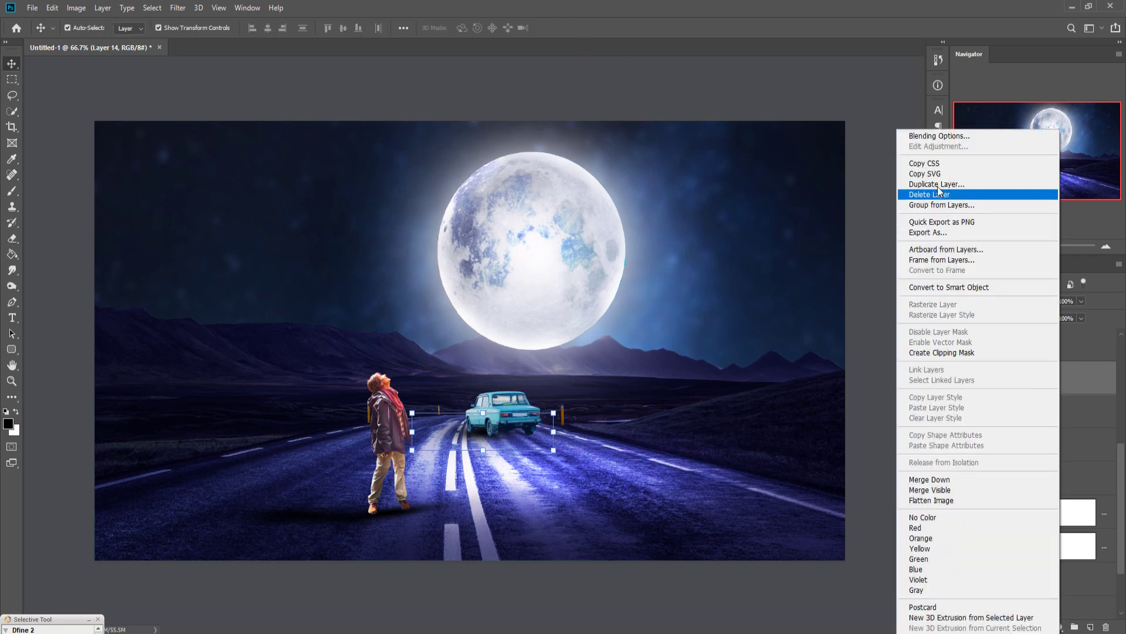
{"action": "left_click", "coordinate": [937, 184]}
{"action": "left_click", "coordinate": [662, 183]}
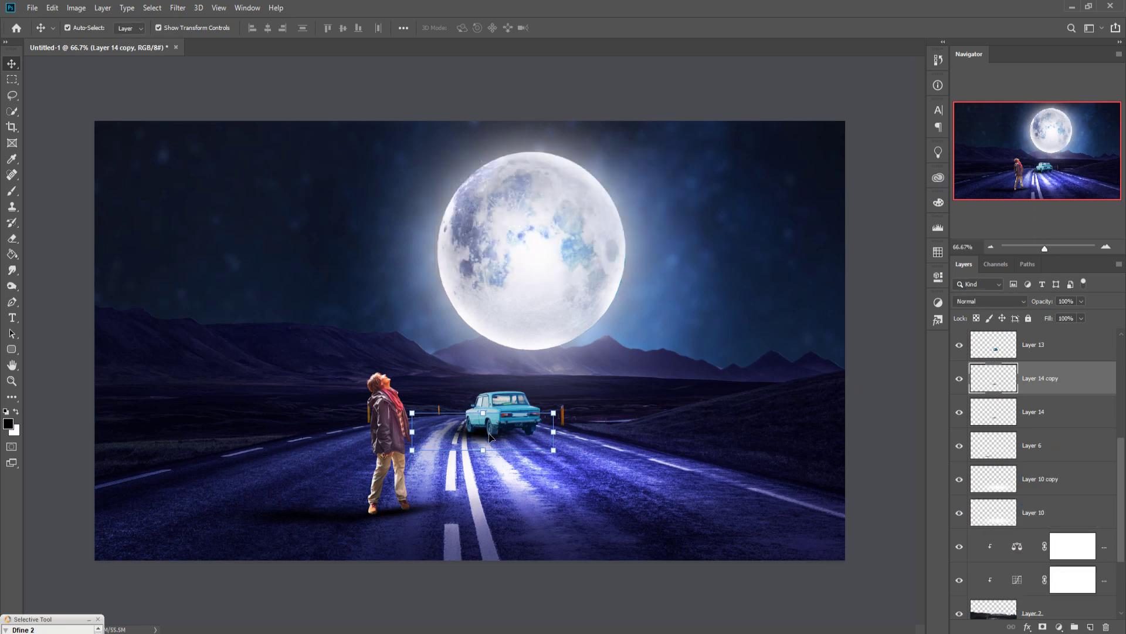
{"action": "left_click_drag", "start_coordinate": [489, 437], "coordinate": [522, 440]}
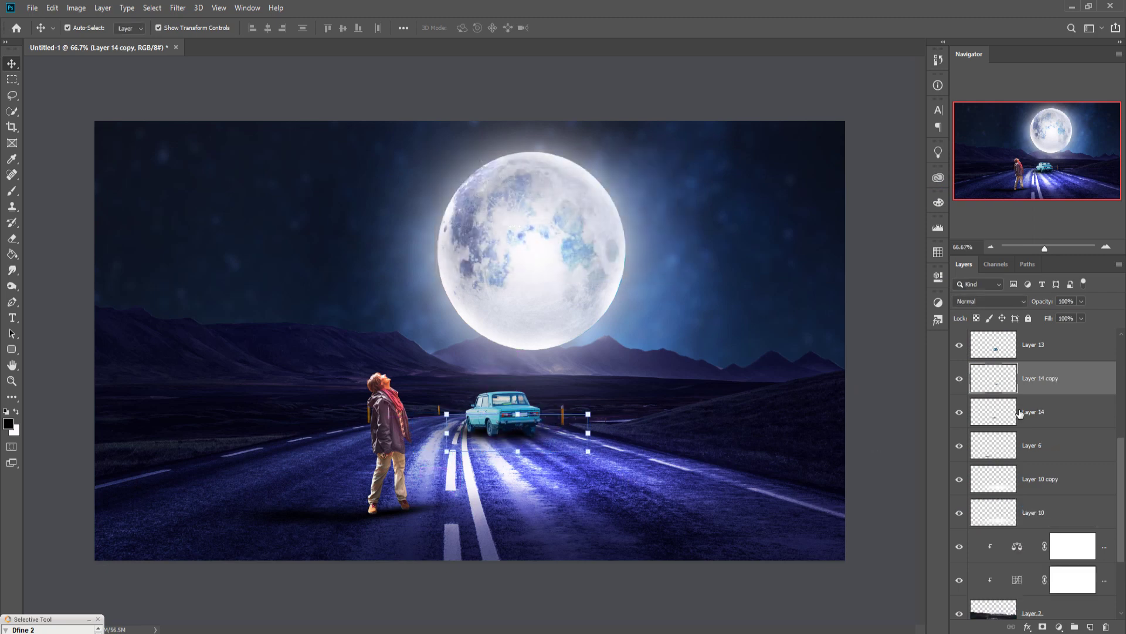
Merge both shadow layers into one and set its opacity to 78%.
{"action": "left_click", "coordinate": [1046, 414], "text": "shift"}
{"action": "right_click", "coordinate": [1041, 380]}
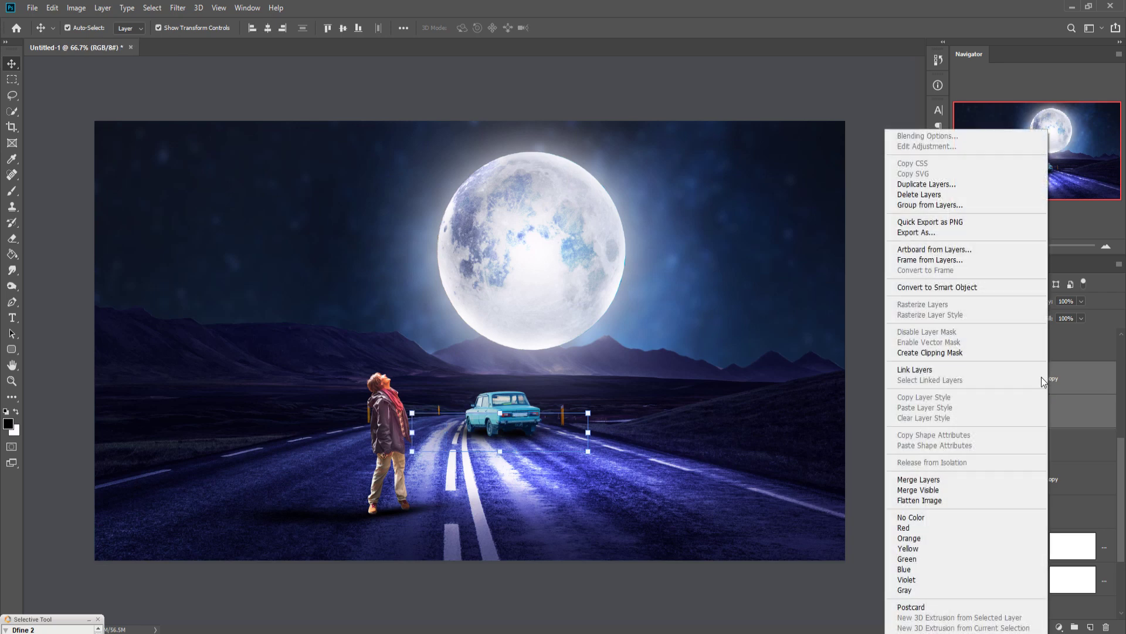
{"action": "left_click", "coordinate": [949, 481]}
{"action": "left_click", "coordinate": [1080, 302]}
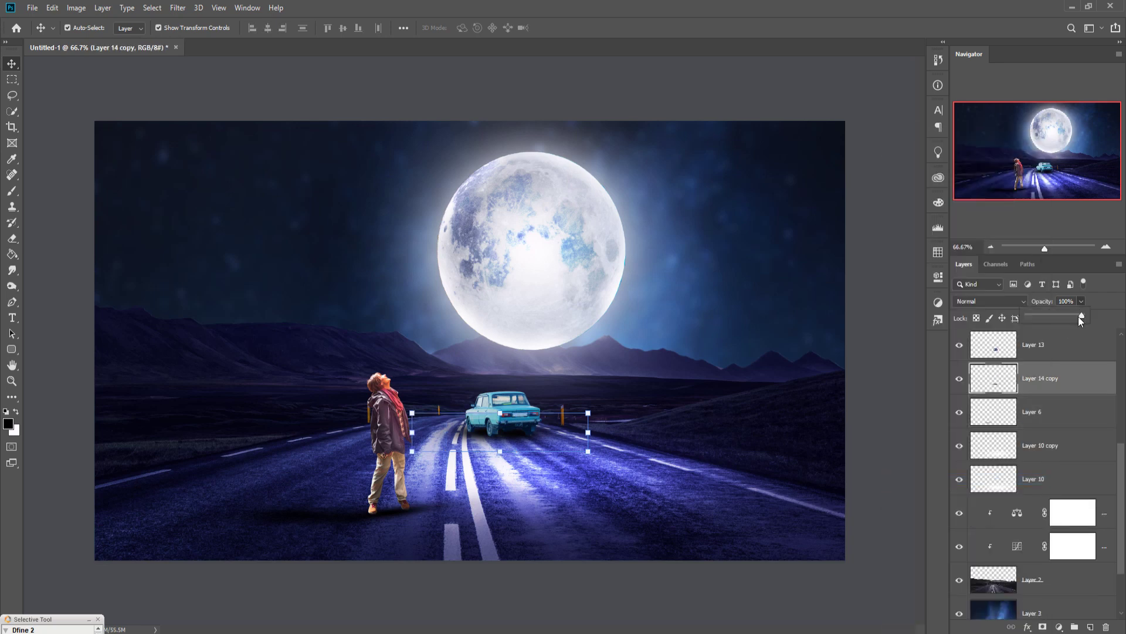
{"action": "left_click_drag", "start_coordinate": [1082, 319], "coordinate": [1071, 318]}
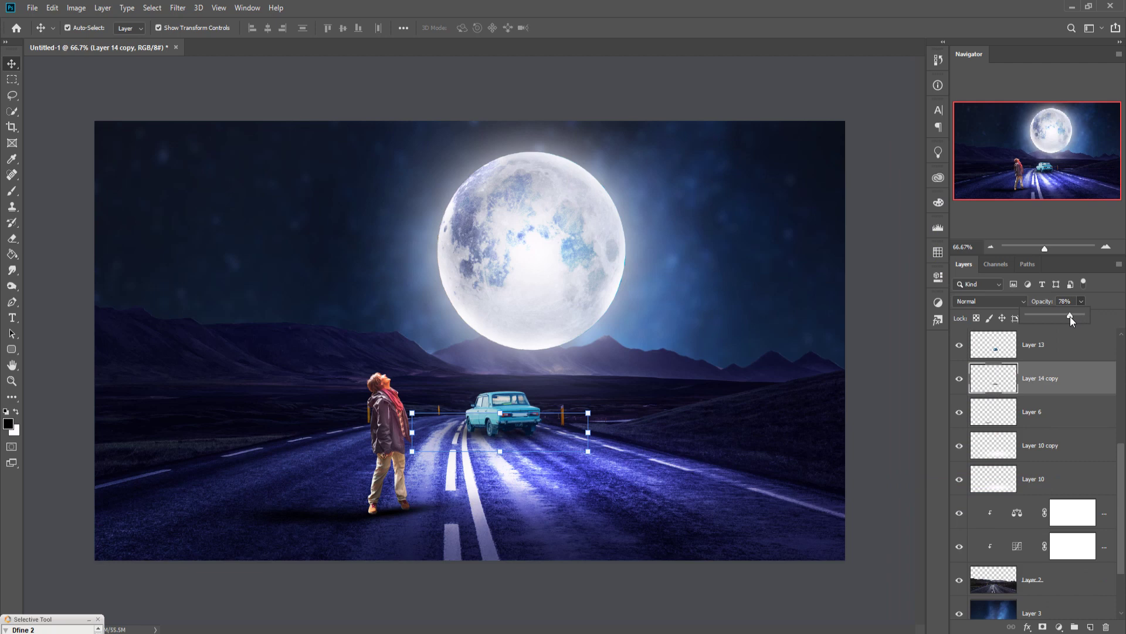
{"action": "left_click", "coordinate": [18, 71]}
{"action": "left_click", "coordinate": [15, 96]}
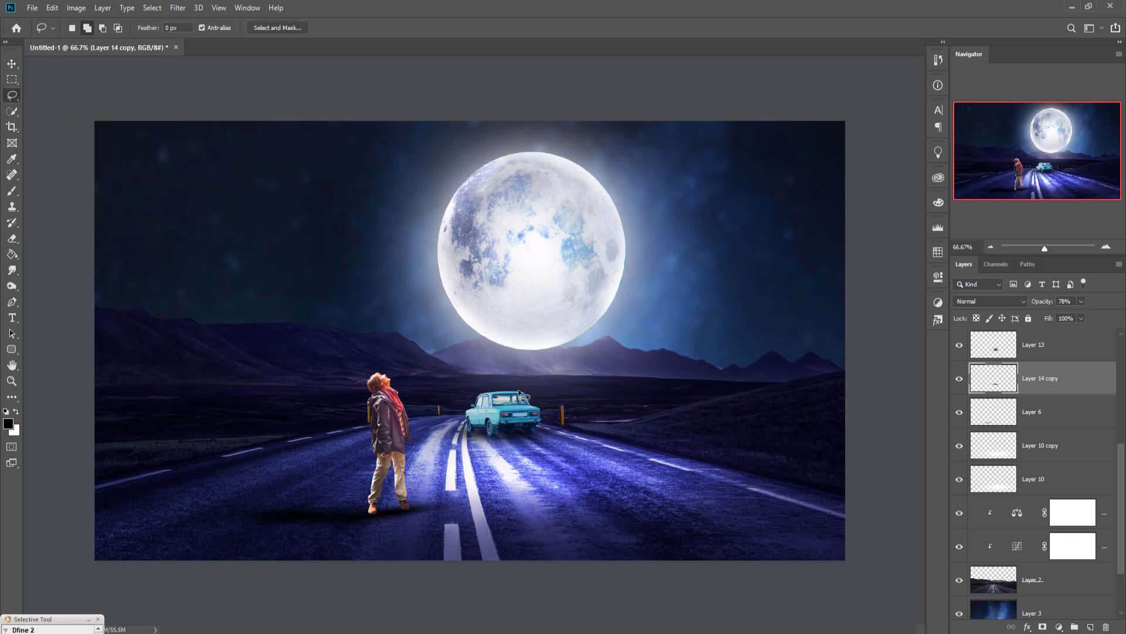
Zoom in and lasso the car's rear window and rear quarter window on Layer 13.
{"action": "key", "text": "ctrl+plus"}
{"action": "key", "text": "ctrl+plus"}
{"action": "key", "text": "ctrl+plus"}
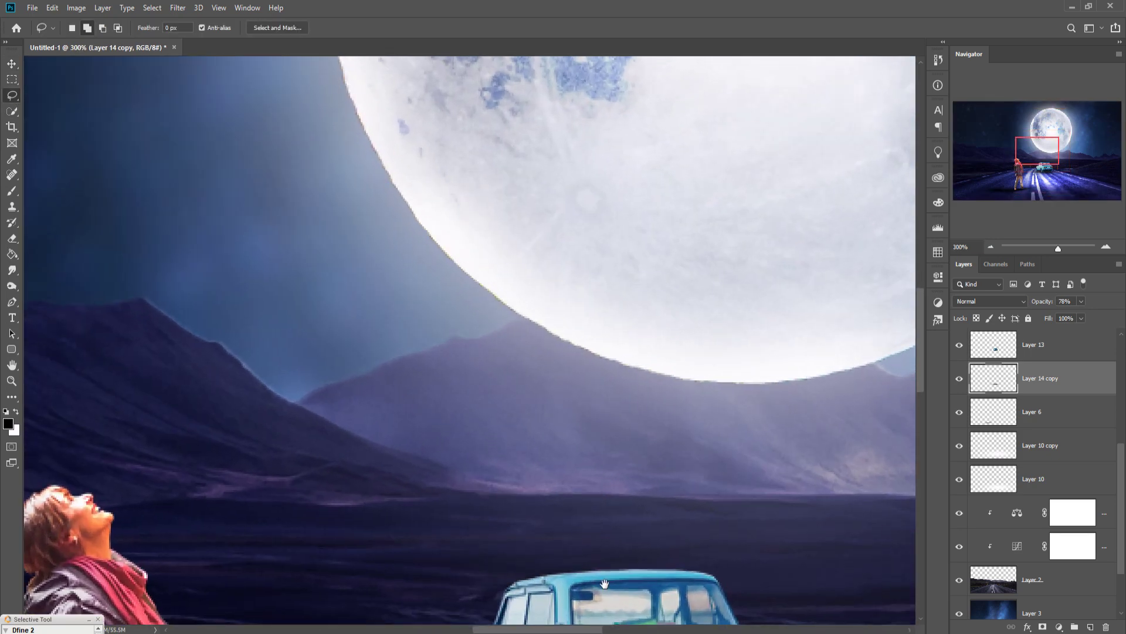
{"action": "left_click_drag", "start_coordinate": [604, 584], "coordinate": [526, 358]}
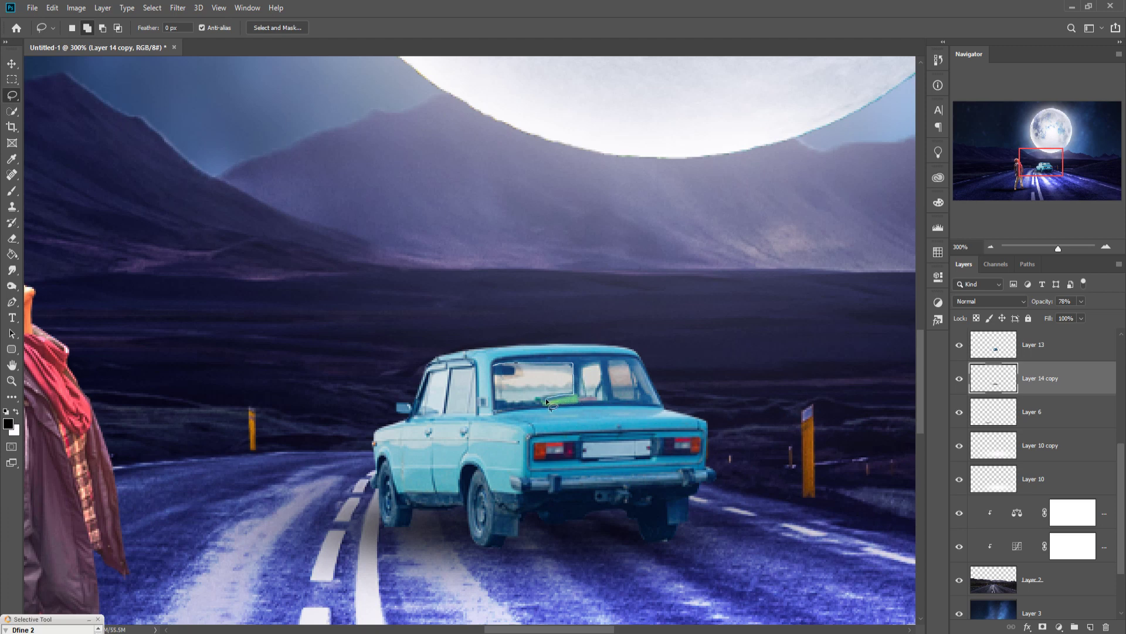
{"action": "left_click_drag", "start_coordinate": [534, 401], "coordinate": [492, 365]}
{"action": "left_click", "coordinate": [1000, 351]}
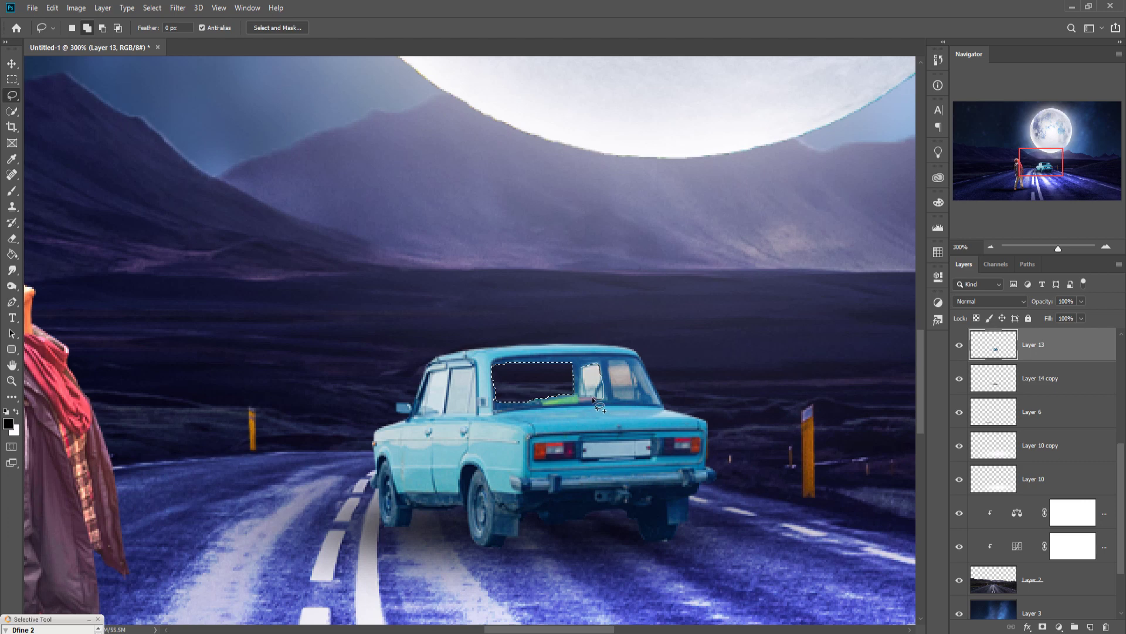
{"action": "left_click_drag", "start_coordinate": [582, 395], "coordinate": [583, 368]}
{"action": "mouse_move", "coordinate": [639, 382]}
{"action": "left_mouse_down"}
{"action": "mouse_move", "coordinate": [619, 400]}
{"action": "mouse_move", "coordinate": [610, 362]}
{"action": "left_mouse_up"}
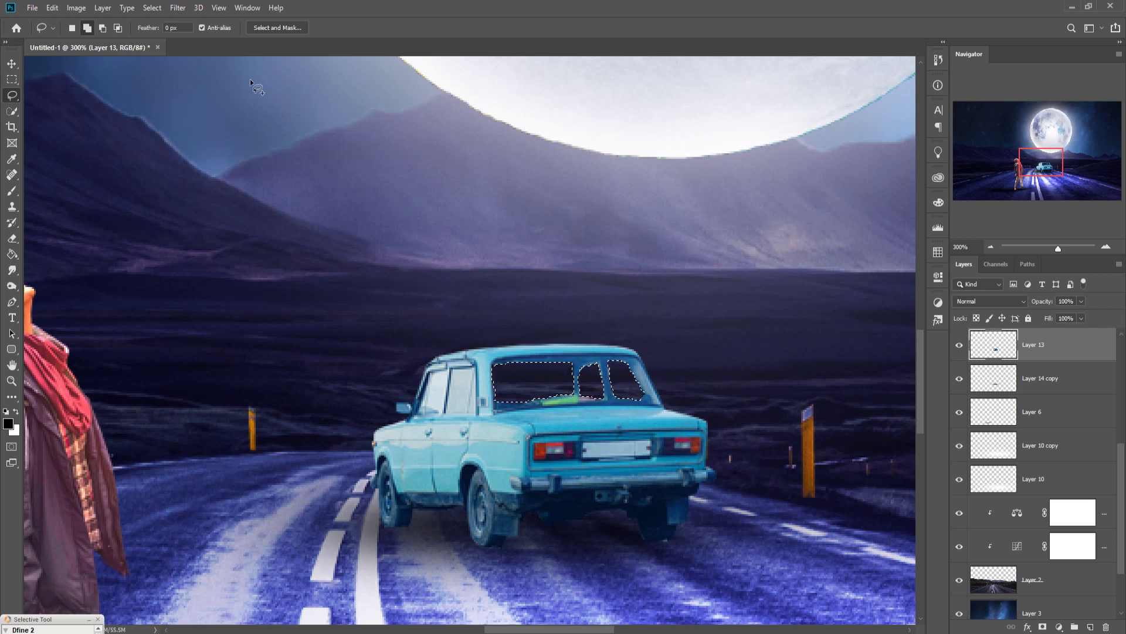
Deselect the rear-window selection and return to the Move tool.
{"action": "left_click", "coordinate": [151, 8]}
{"action": "left_click", "coordinate": [162, 36]}
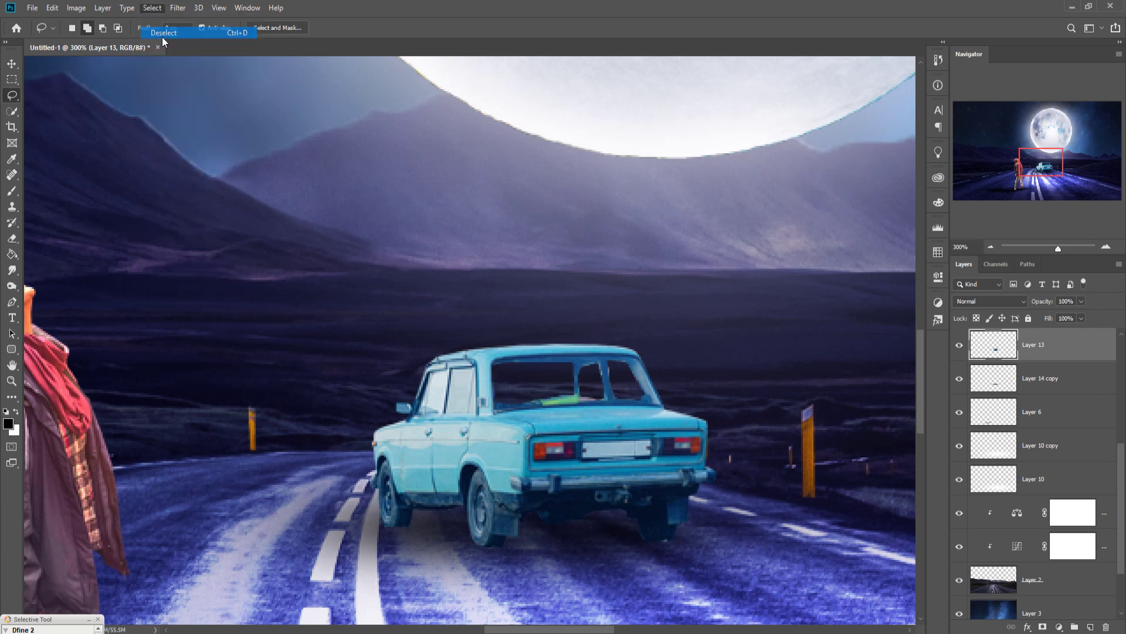
{"action": "left_click", "coordinate": [11, 64]}
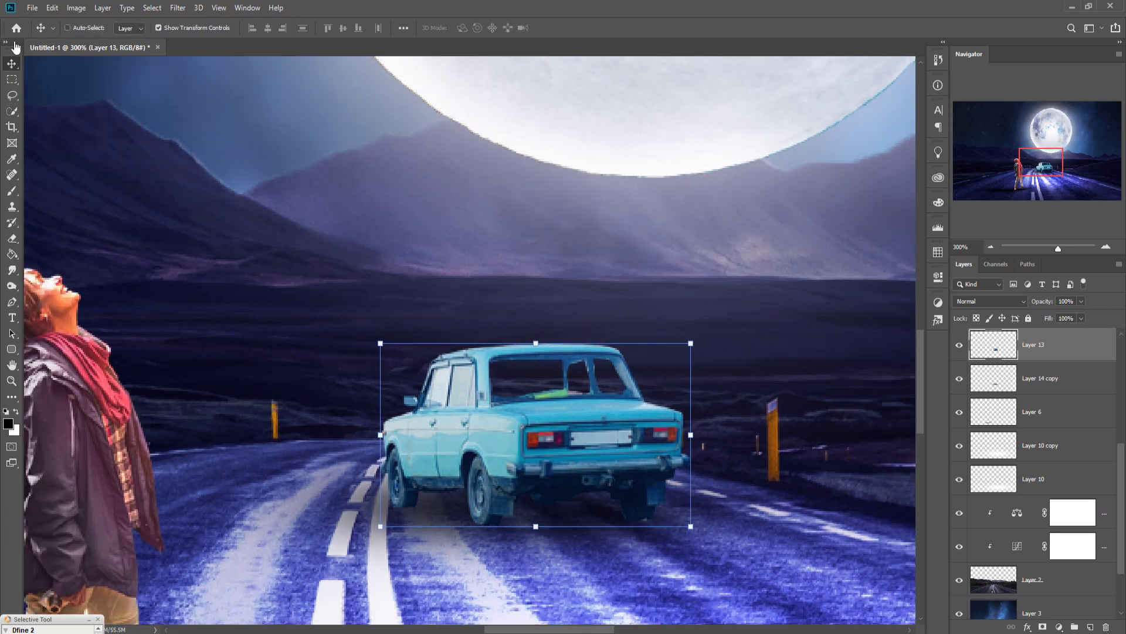
Add a Color Balance 2 adjustment above Layer 8, shifting midtones toward blue.
{"action": "key", "text": "ctrl+minus"}
{"action": "key", "text": "ctrl+minus"}
{"action": "key", "text": "ctrl+minus"}
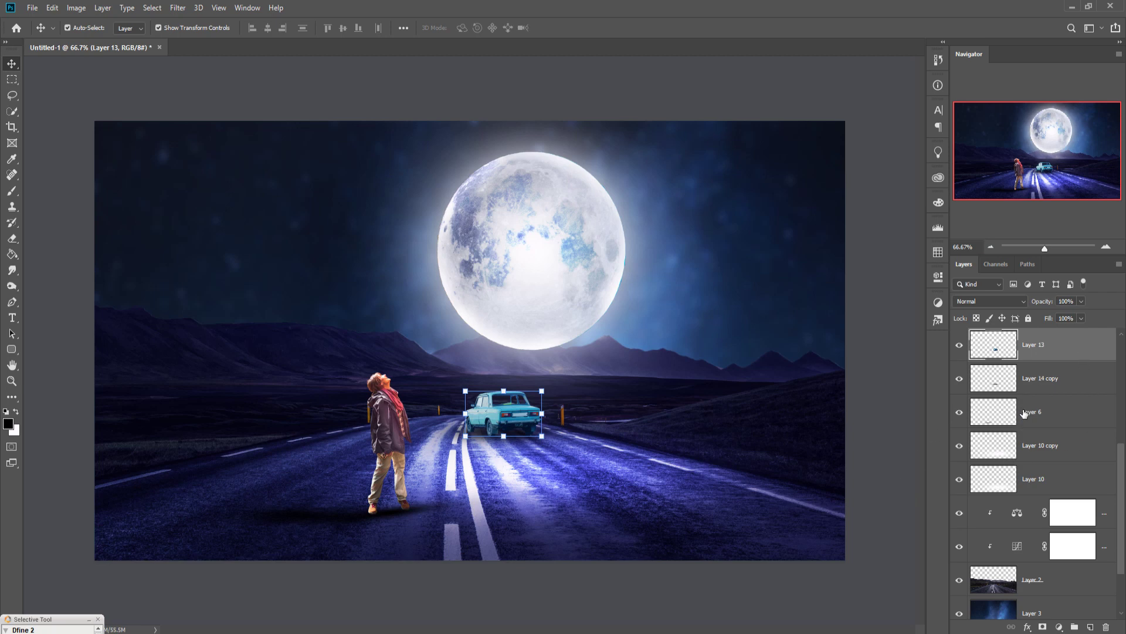
{"action": "scroll", "coordinate": [1044, 399], "scroll_direction": "up", "scroll_amount": 4}
{"action": "scroll", "coordinate": [1053, 387], "scroll_direction": "up", "scroll_amount": 3}
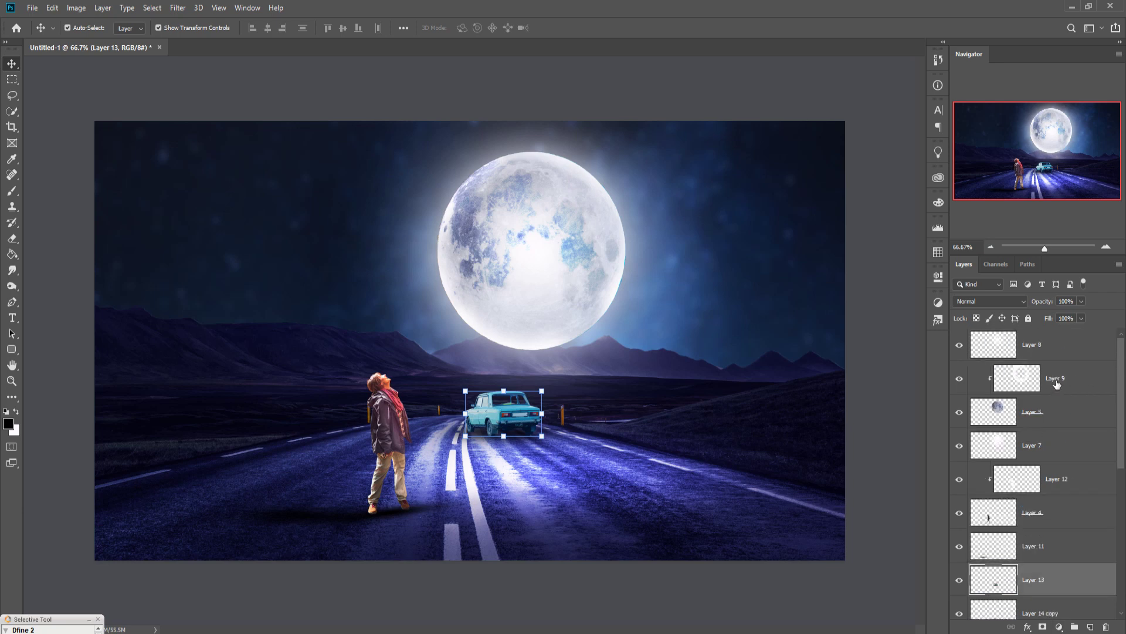
{"action": "left_click", "coordinate": [1063, 343]}
{"action": "left_click", "coordinate": [1059, 627]}
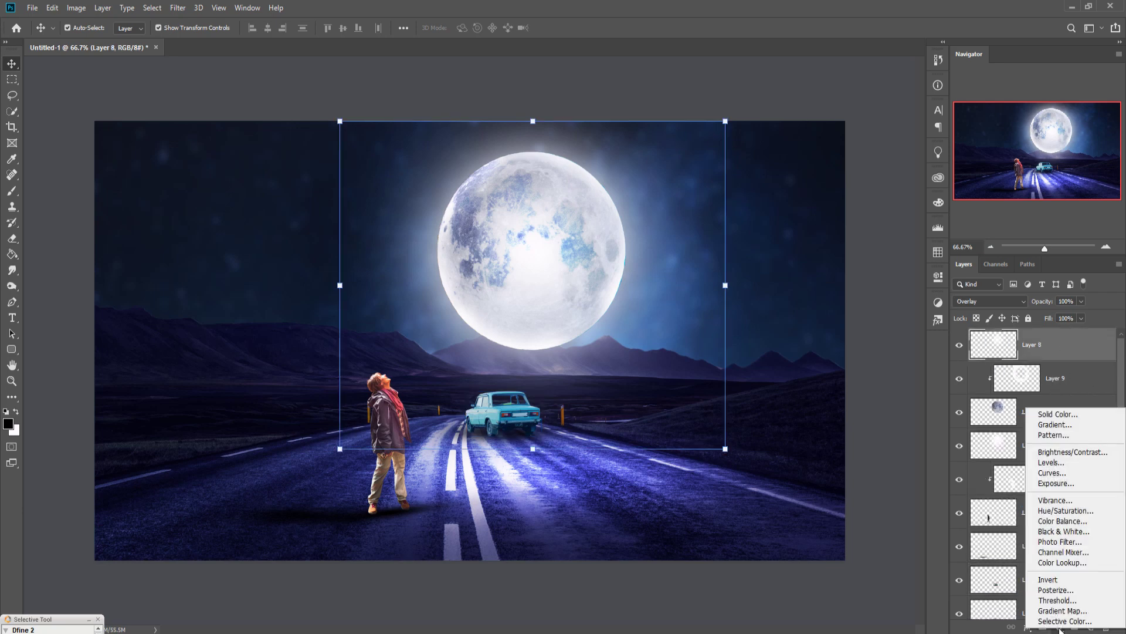
{"action": "left_click", "coordinate": [1059, 521]}
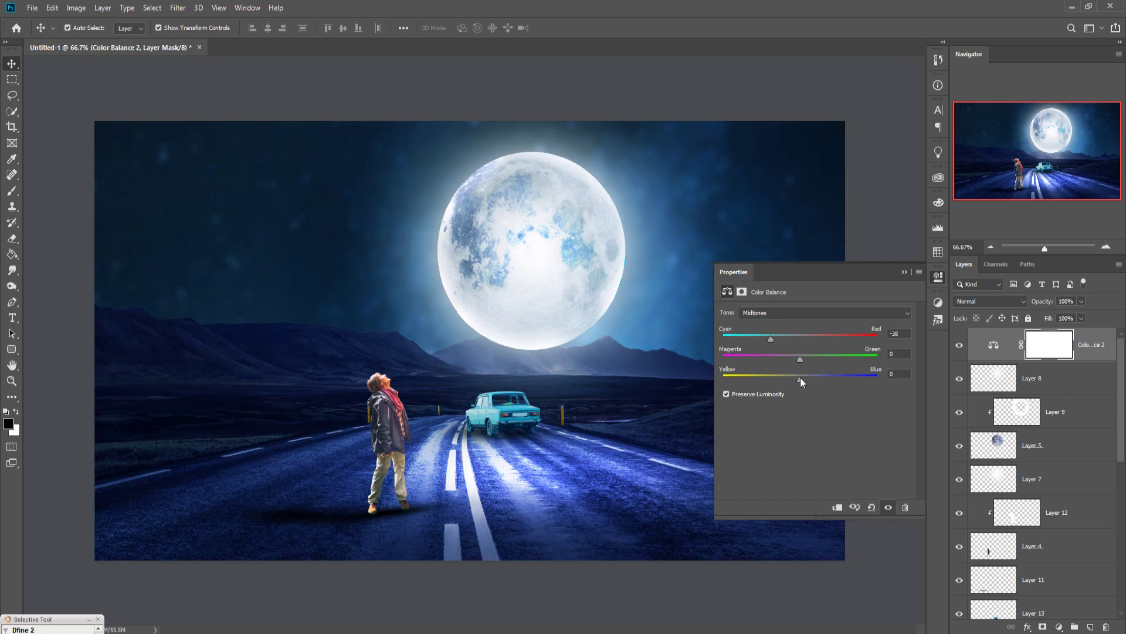
{"action": "left_click_drag", "start_coordinate": [801, 382], "coordinate": [811, 381]}
{"action": "left_click", "coordinate": [904, 272]}
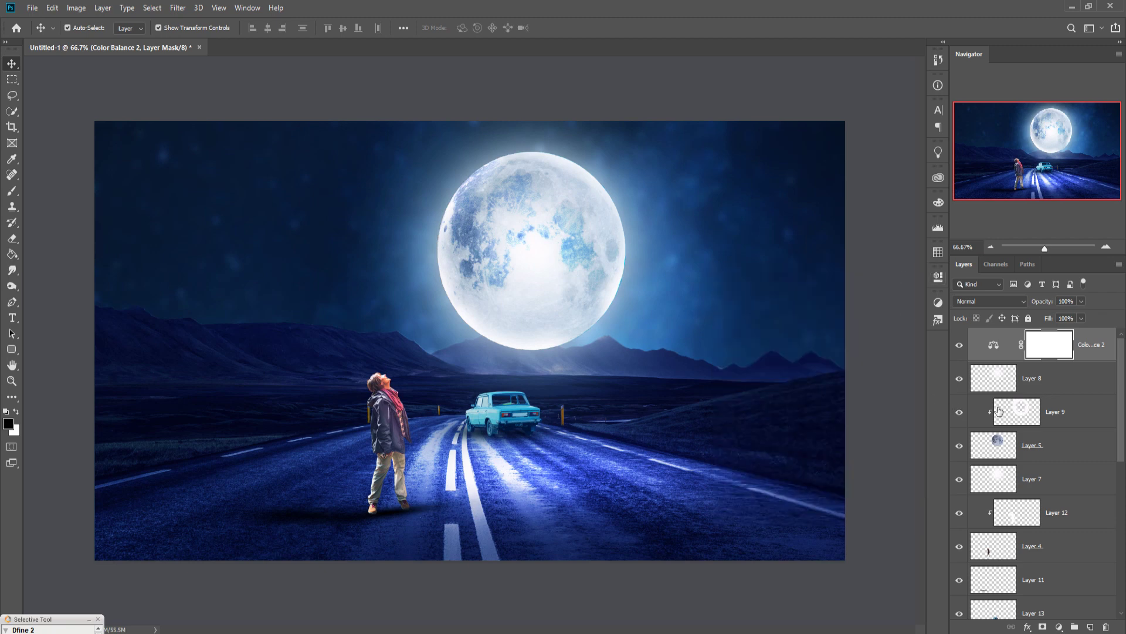
{"action": "left_click", "coordinate": [1108, 347]}
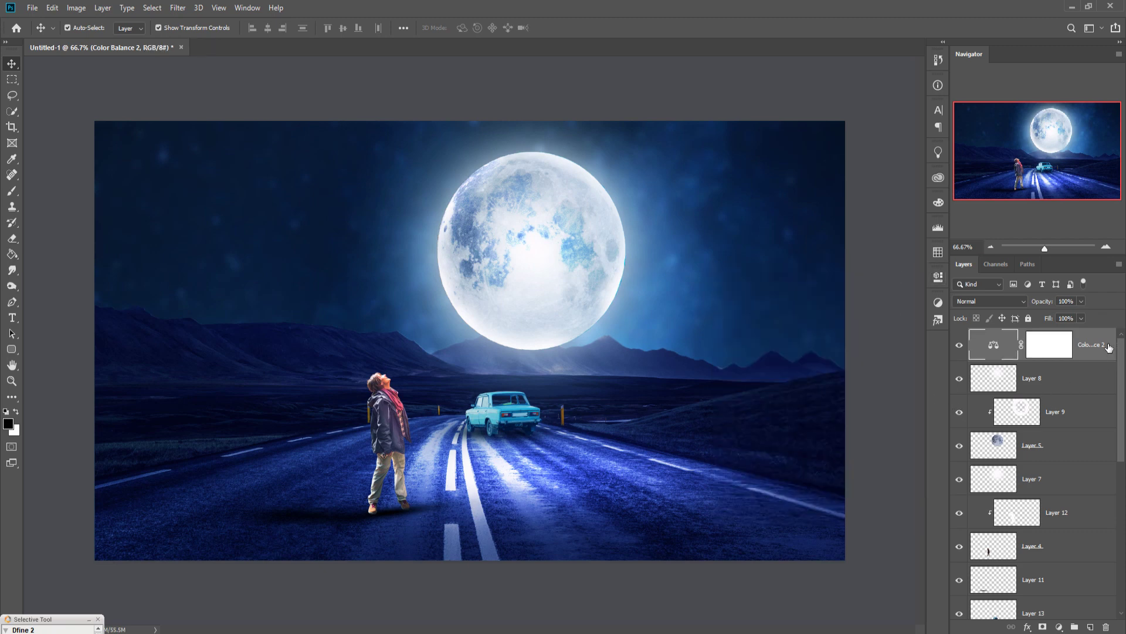
Stamp all visible layers into merged Layer 14 and duplicate it.
{"action": "key", "text": "ctrl+shift+alt+e"}
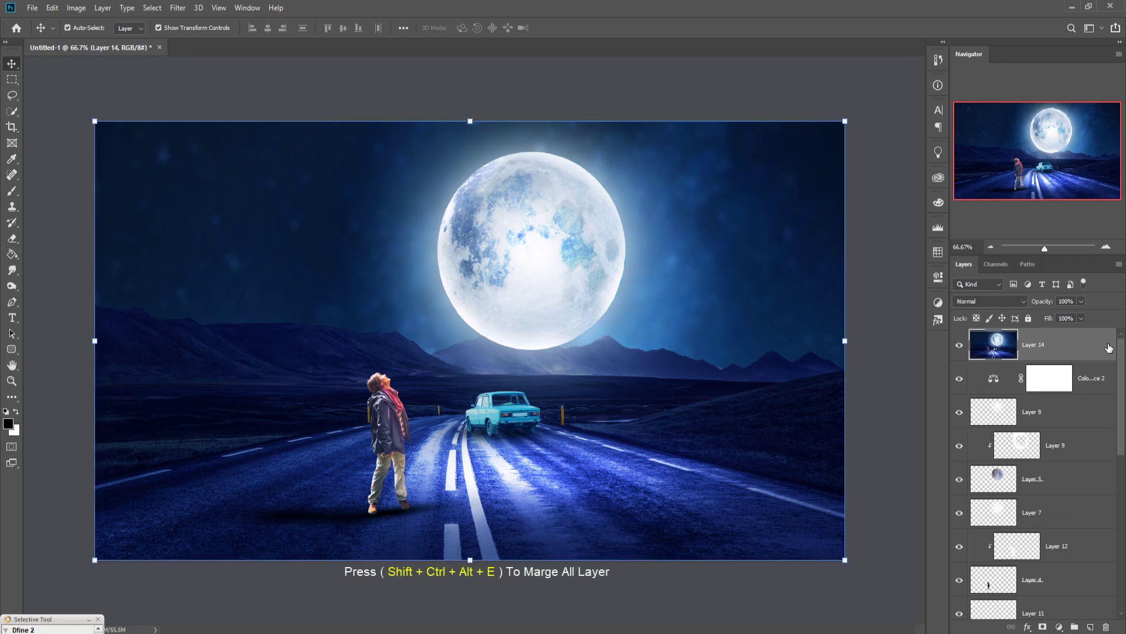
{"action": "right_click", "coordinate": [1108, 348]}
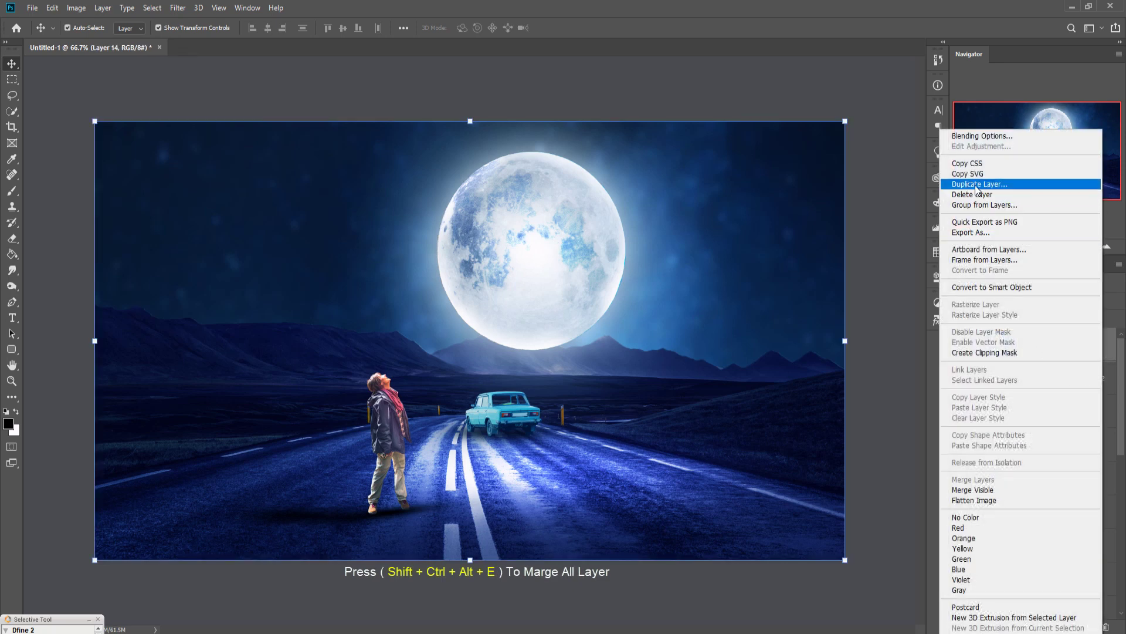
{"action": "left_click", "coordinate": [986, 187]}
{"action": "left_click", "coordinate": [659, 180]}
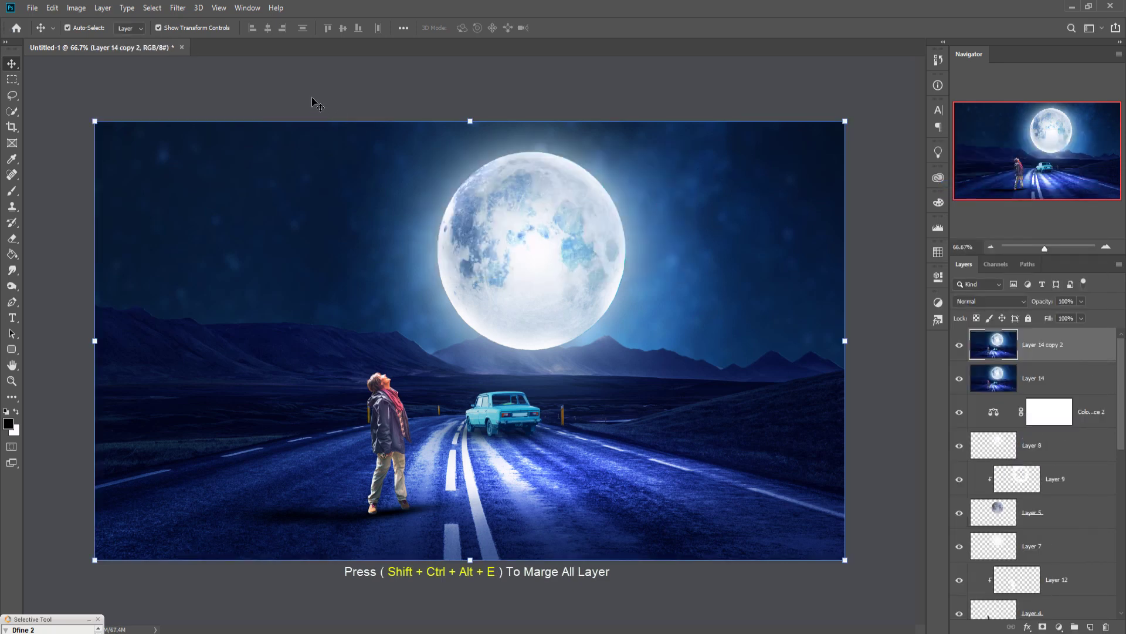
In Camera Raw, add an edge vignette, raise sharpening, and tint highlights blue.
{"action": "left_click", "coordinate": [178, 8]}
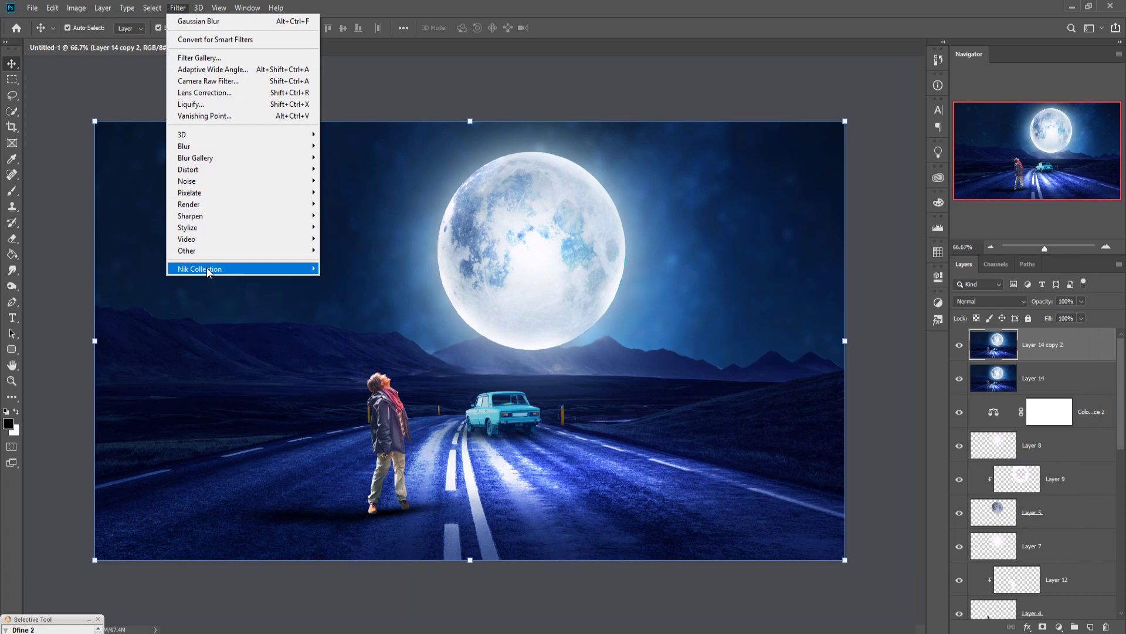
{"action": "left_click", "coordinate": [218, 81]}
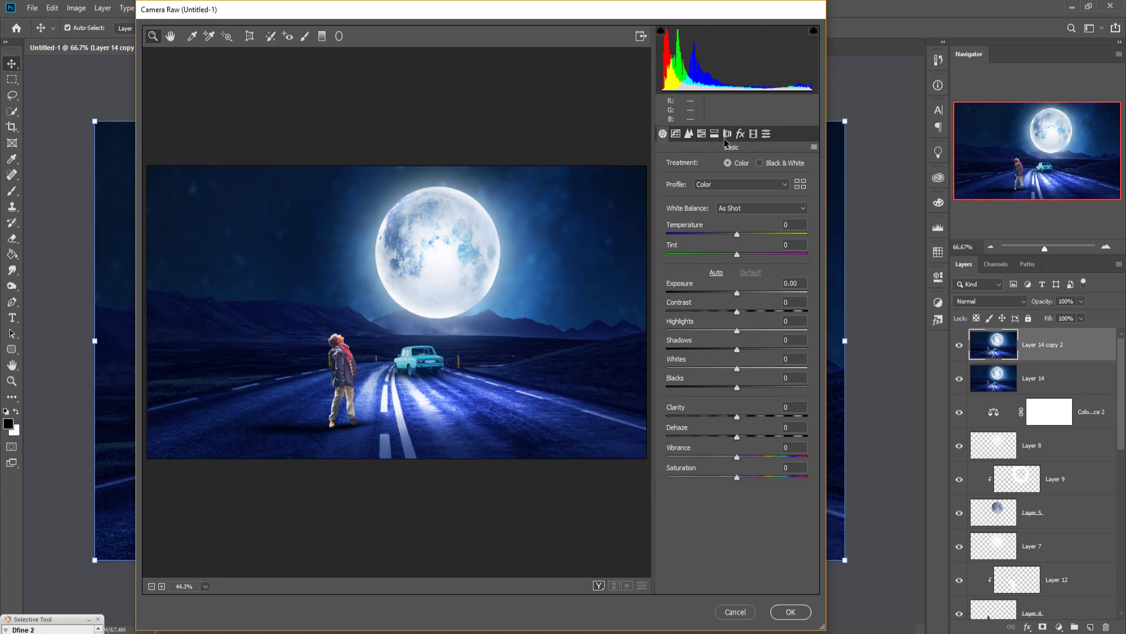
{"action": "left_click", "coordinate": [740, 134]}
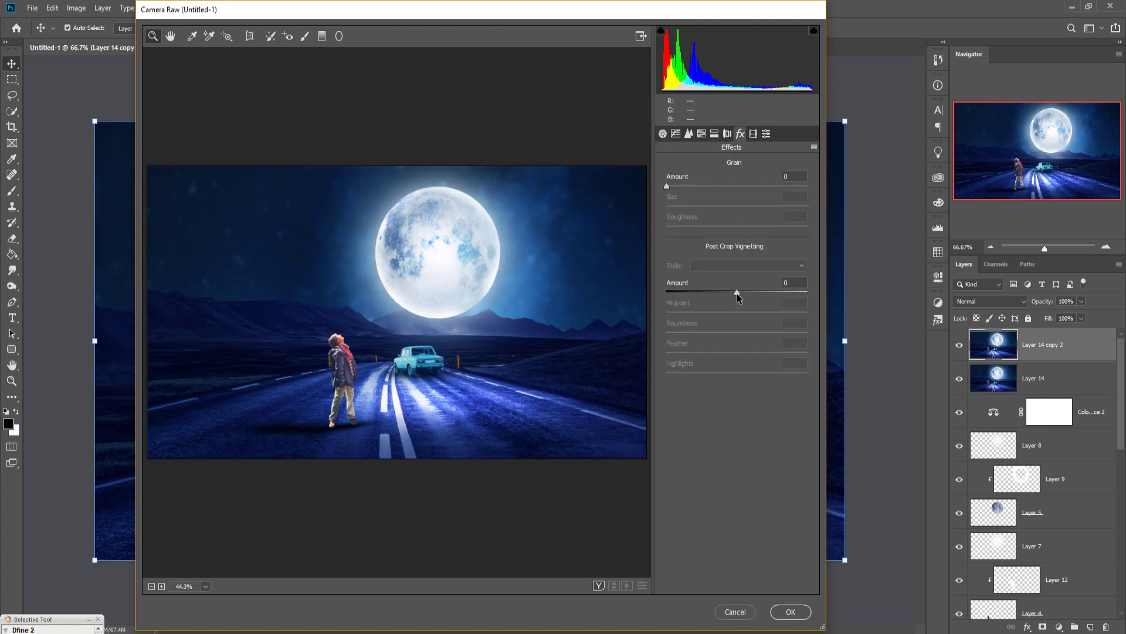
{"action": "left_click_drag", "start_coordinate": [737, 294], "coordinate": [724, 293]}
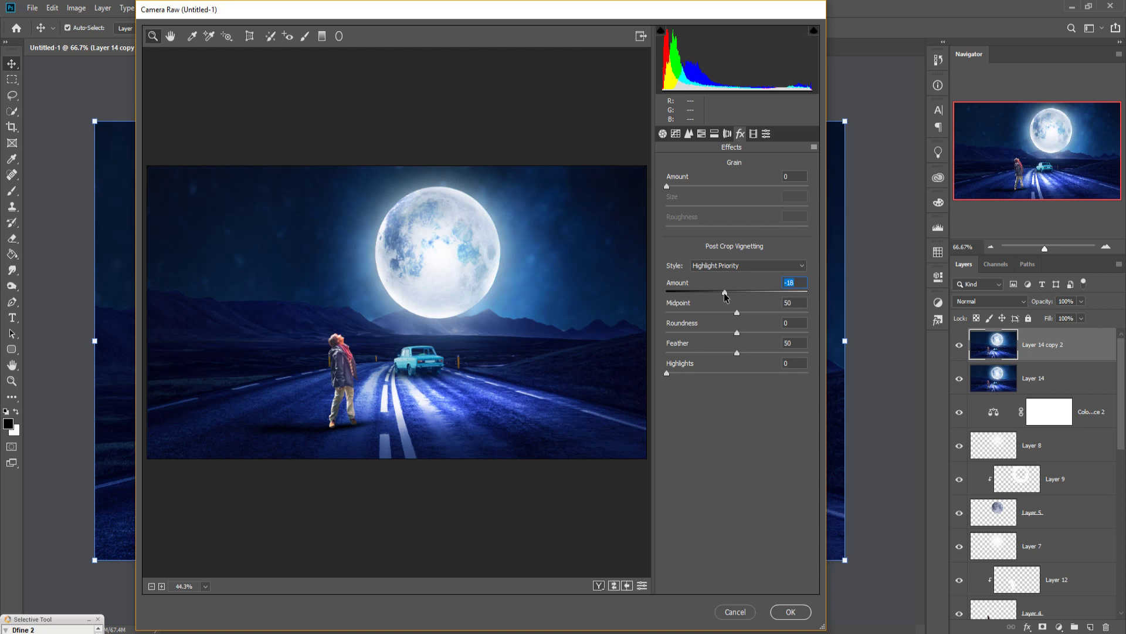
{"action": "left_click", "coordinate": [688, 134]}
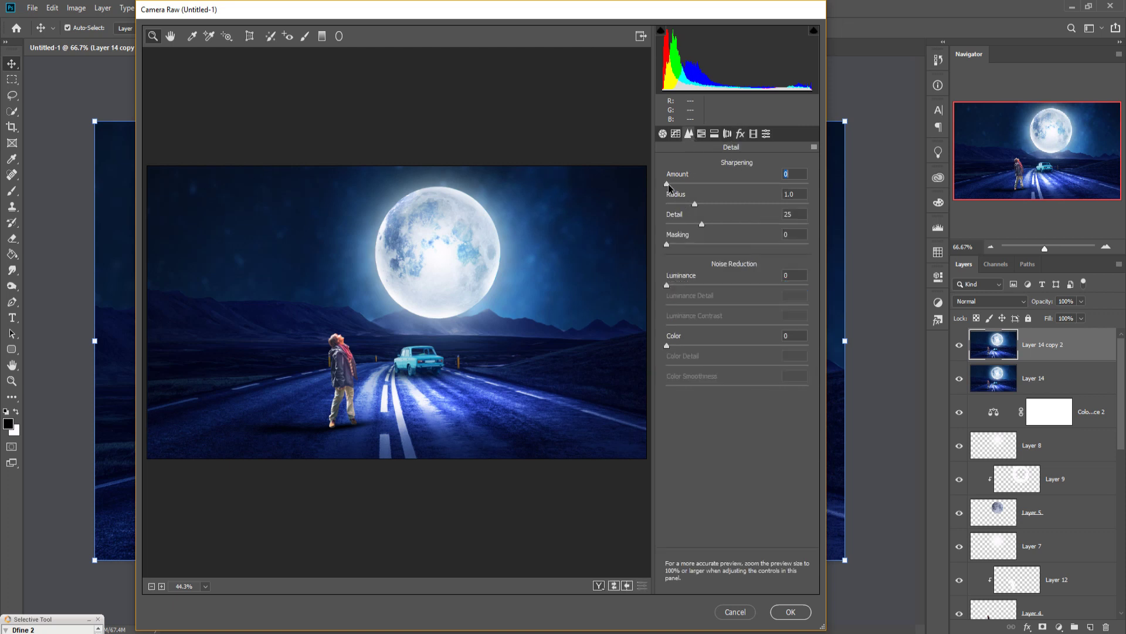
{"action": "left_click_drag", "start_coordinate": [668, 184], "coordinate": [715, 184]}
{"action": "left_click", "coordinate": [716, 135]}
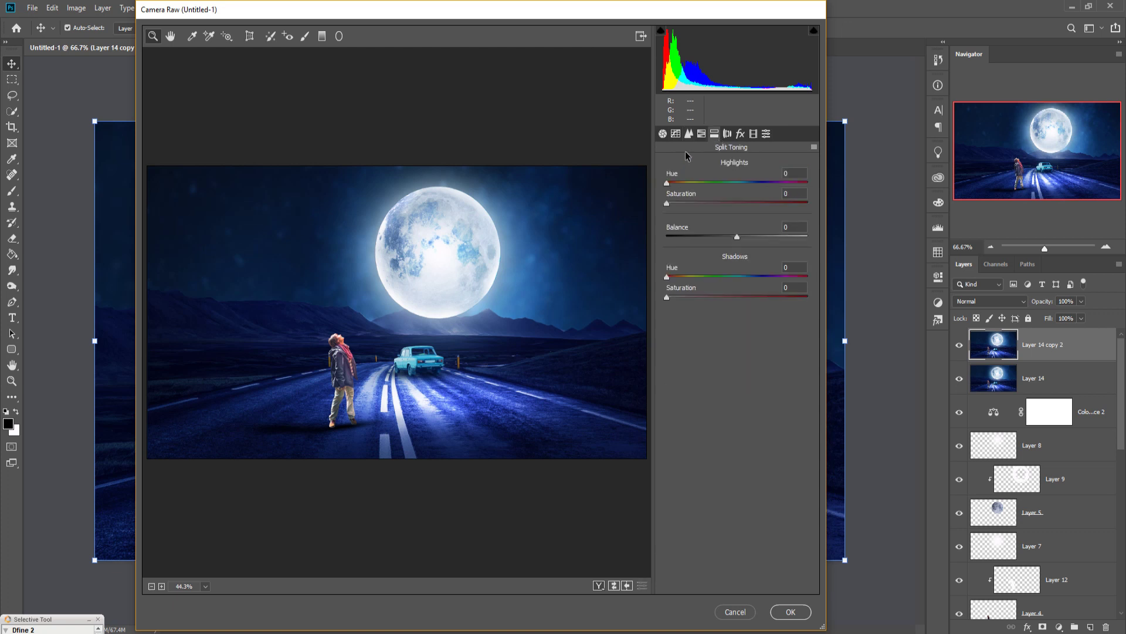
{"action": "mouse_move", "coordinate": [667, 181]}
{"action": "left_mouse_down"}
{"action": "mouse_move", "coordinate": [689, 185]}
{"action": "mouse_move", "coordinate": [684, 204]}
{"action": "mouse_move", "coordinate": [742, 194]}
{"action": "mouse_move", "coordinate": [690, 191]}
{"action": "mouse_move", "coordinate": [746, 181]}
{"action": "left_mouse_up"}
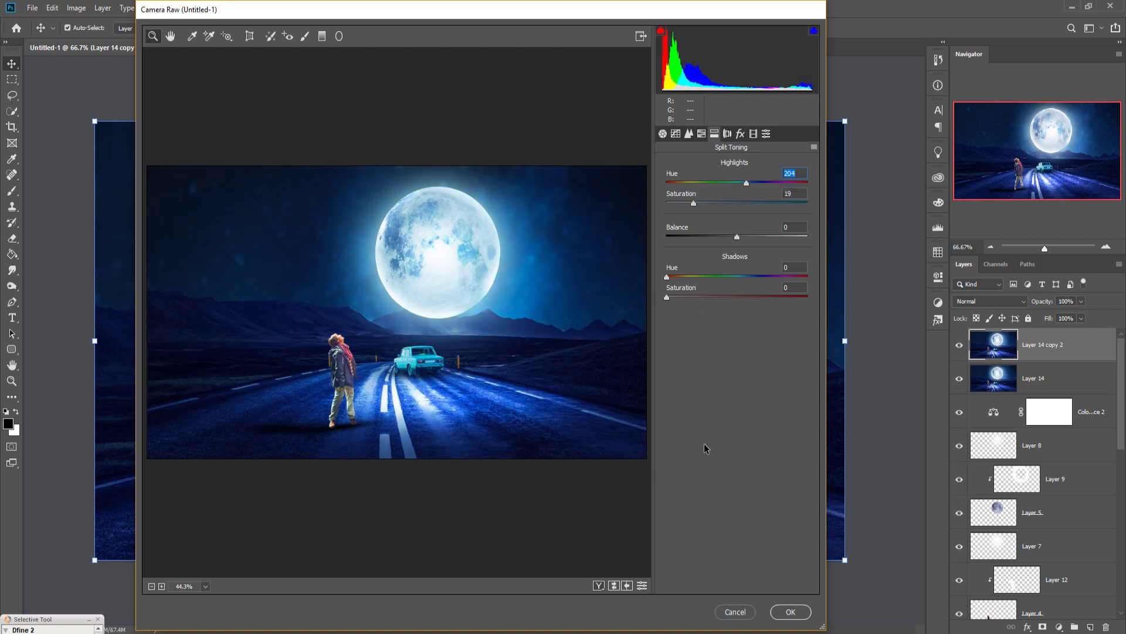
Commit the Camera Raw edits, then apply Cross Processing with lower Strength and raised Shadows.
{"action": "left_click", "coordinate": [791, 612]}
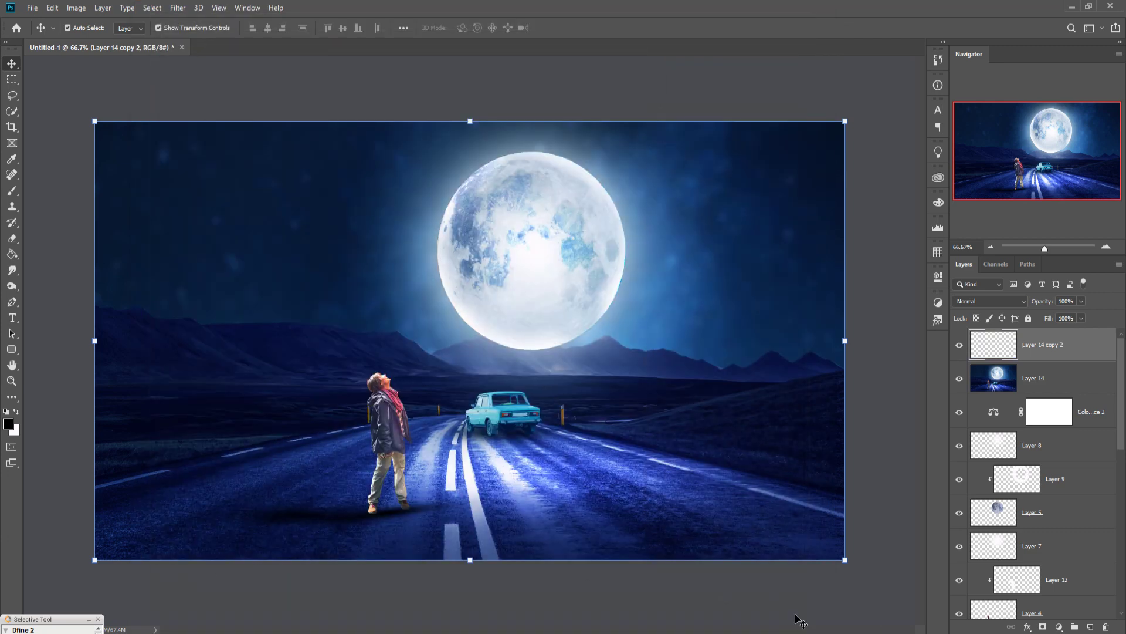
{"action": "left_click", "coordinate": [177, 8]}
{"action": "mouse_move", "coordinate": [200, 268]}
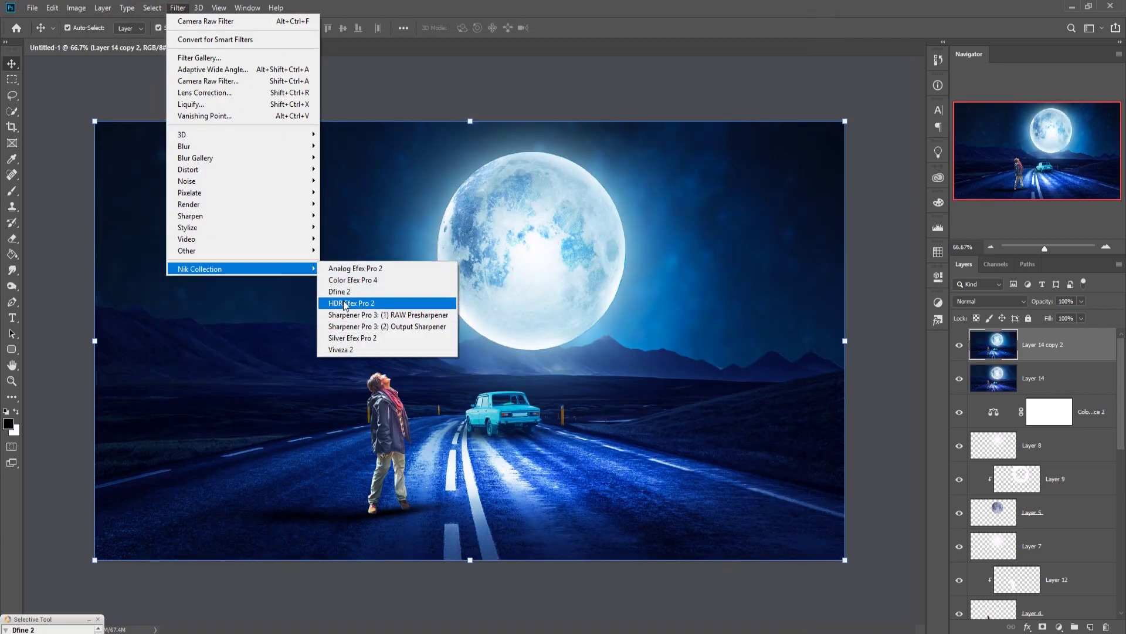
{"action": "left_click", "coordinate": [350, 281]}
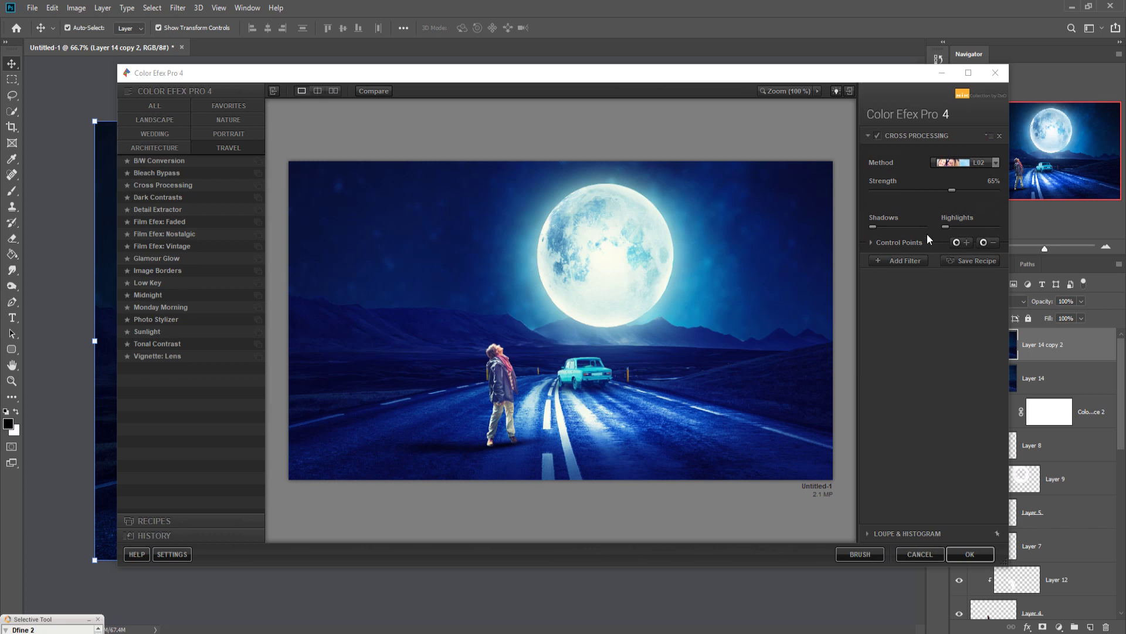
{"action": "left_click_drag", "start_coordinate": [951, 189], "coordinate": [910, 188]}
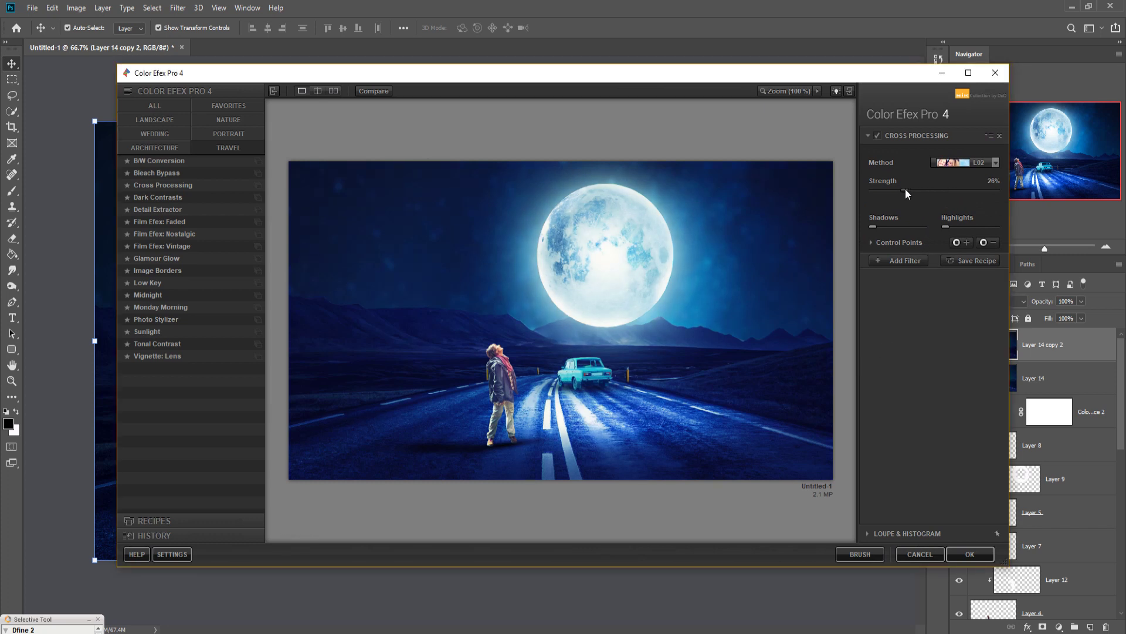
{"action": "left_click_drag", "start_coordinate": [873, 227], "coordinate": [888, 227]}
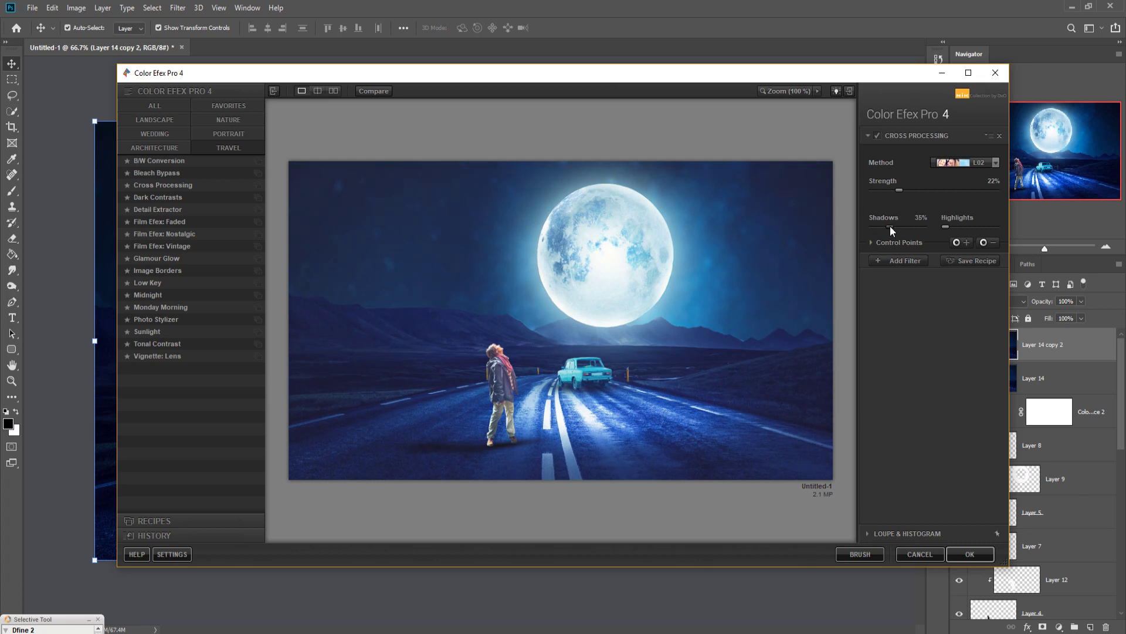
{"action": "left_click", "coordinate": [963, 551]}
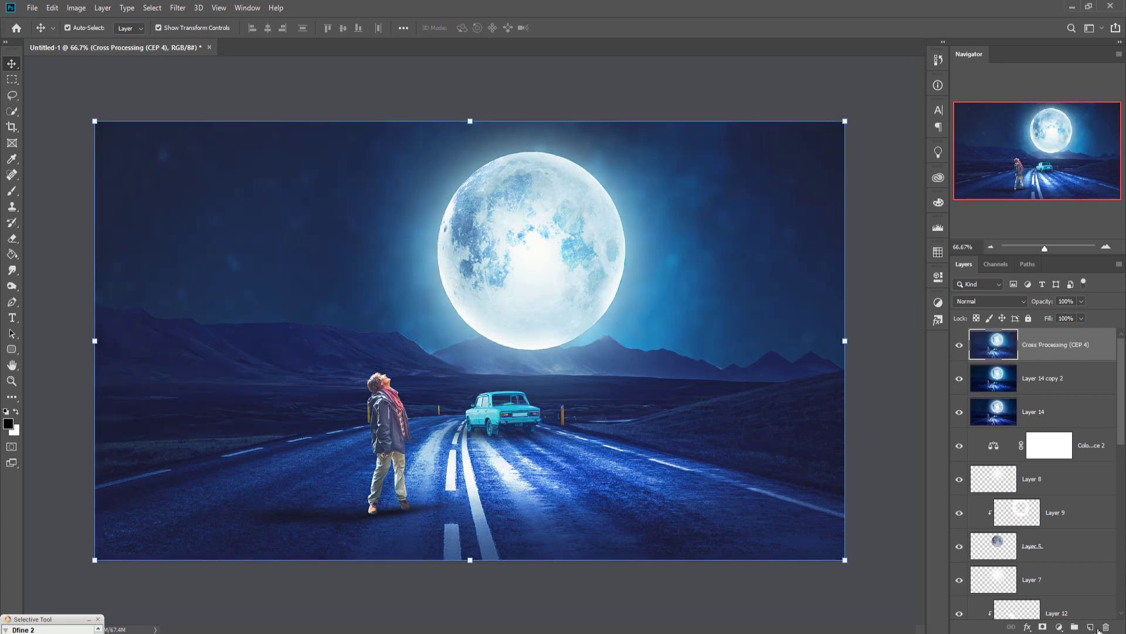
Add a Photo Filter adjustment layer using Warming Filter (85) at 25% density.
{"action": "left_click", "coordinate": [1059, 626]}
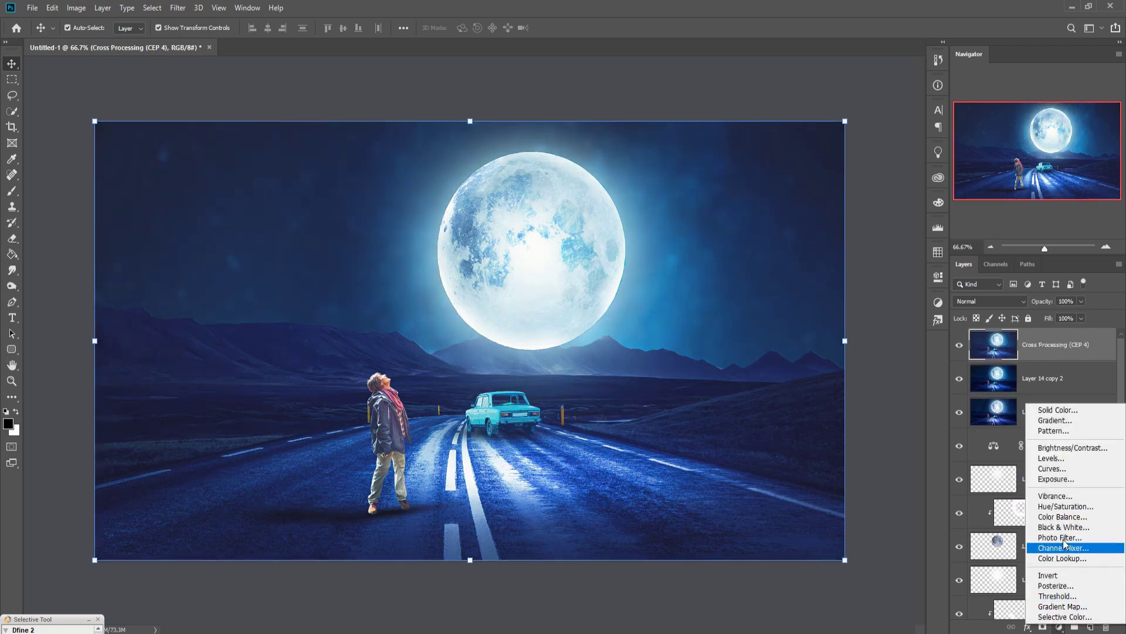
{"action": "left_click", "coordinate": [1062, 537]}
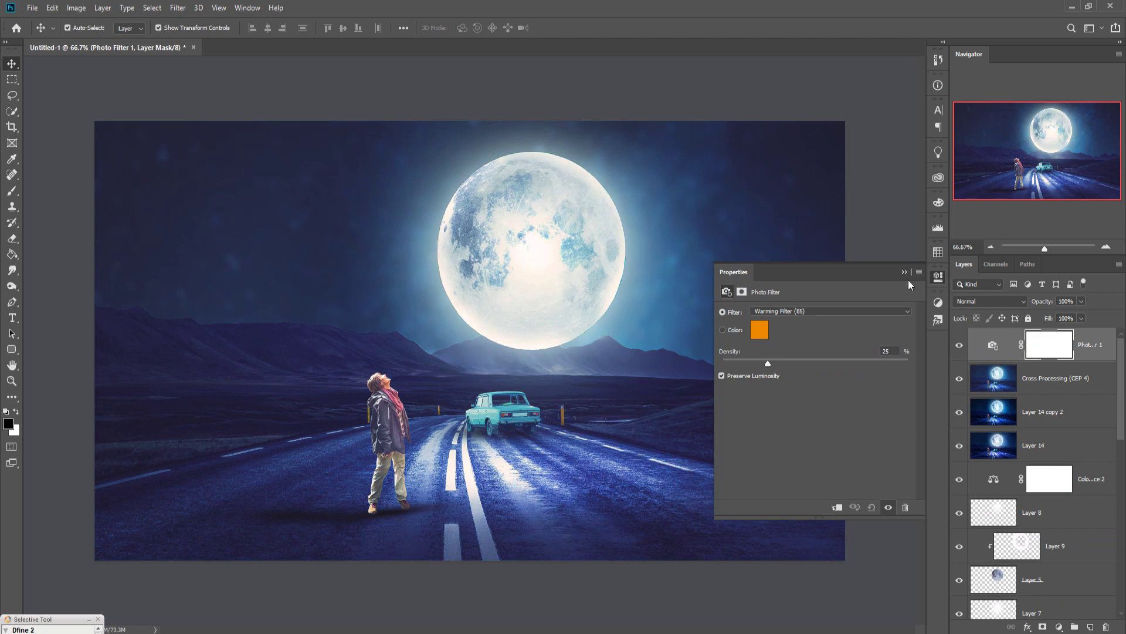
{"action": "left_click", "coordinate": [905, 271]}
{"action": "left_click", "coordinate": [1099, 352]}
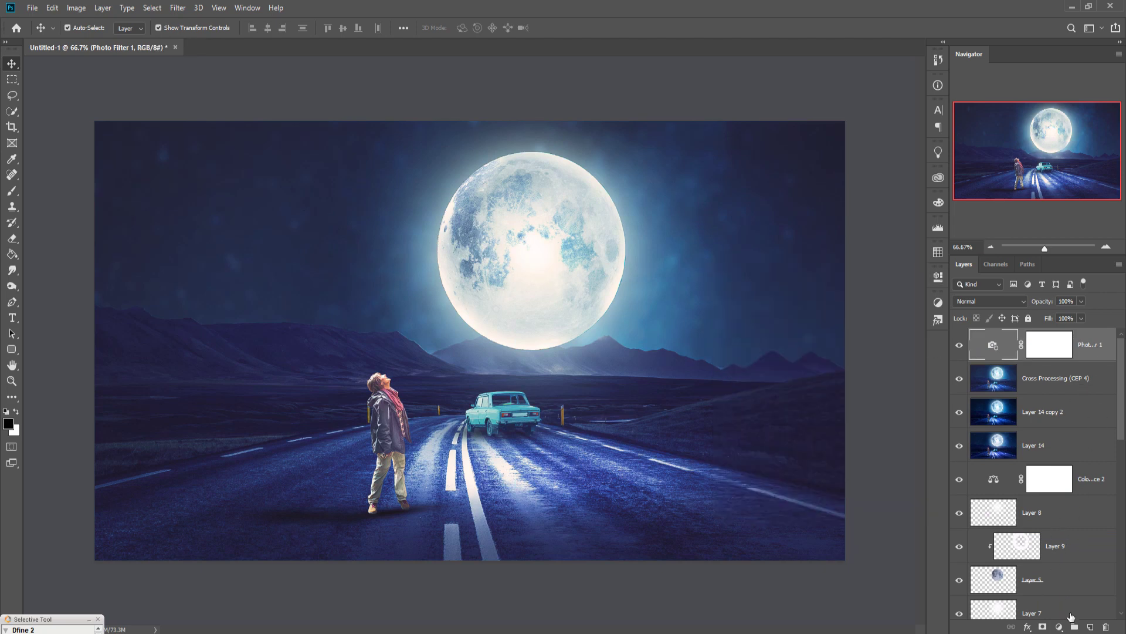
{"action": "left_click", "coordinate": [1059, 626]}
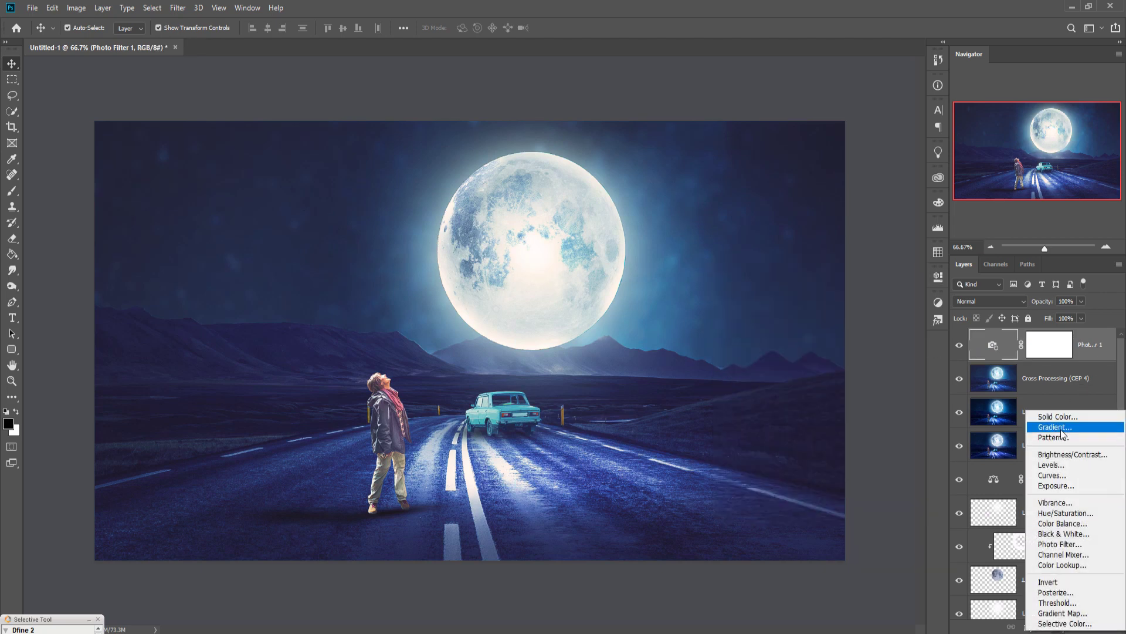
{"action": "left_click", "coordinate": [895, 384]}
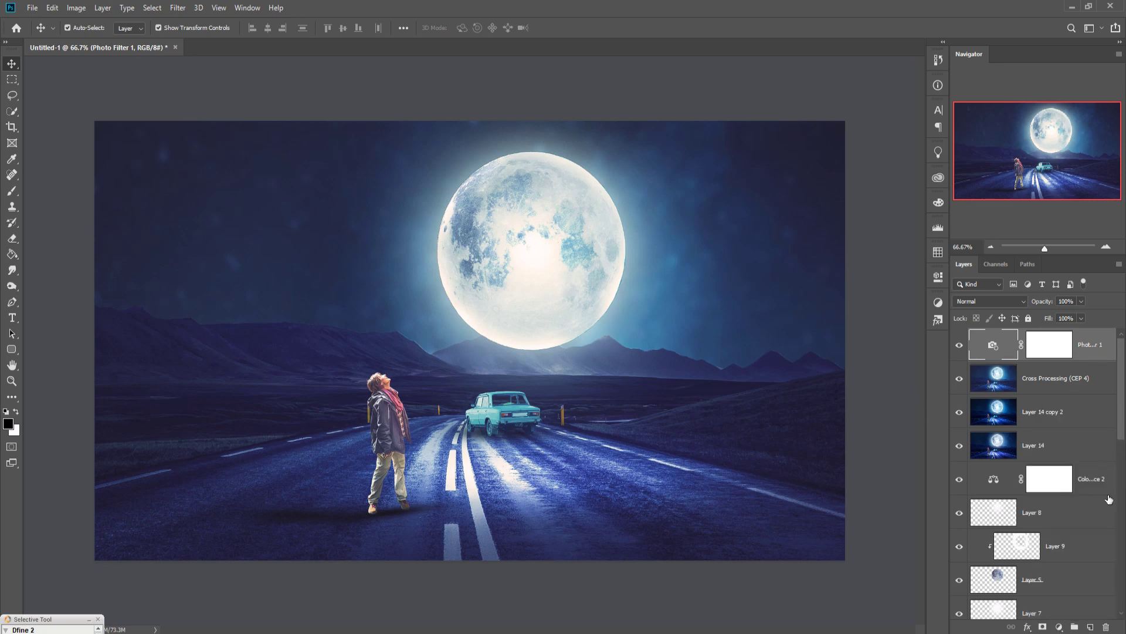
Create a new Layer 15 filled with 50% gray.
{"action": "left_click", "coordinate": [1097, 629]}
{"action": "left_click", "coordinate": [52, 7]}
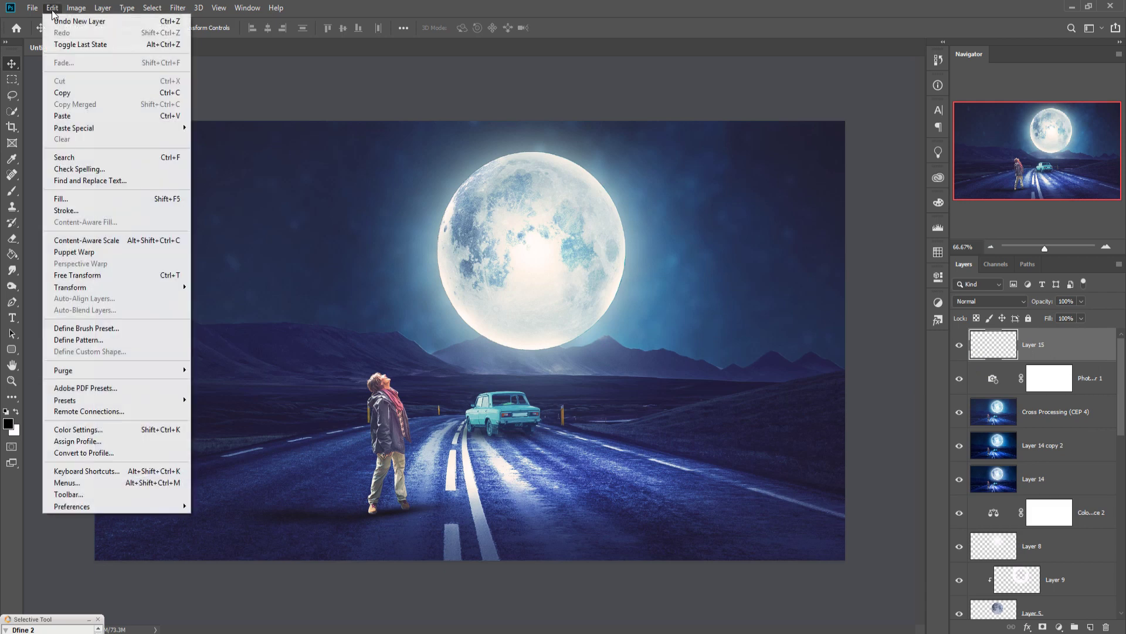
{"action": "left_click", "coordinate": [94, 199]}
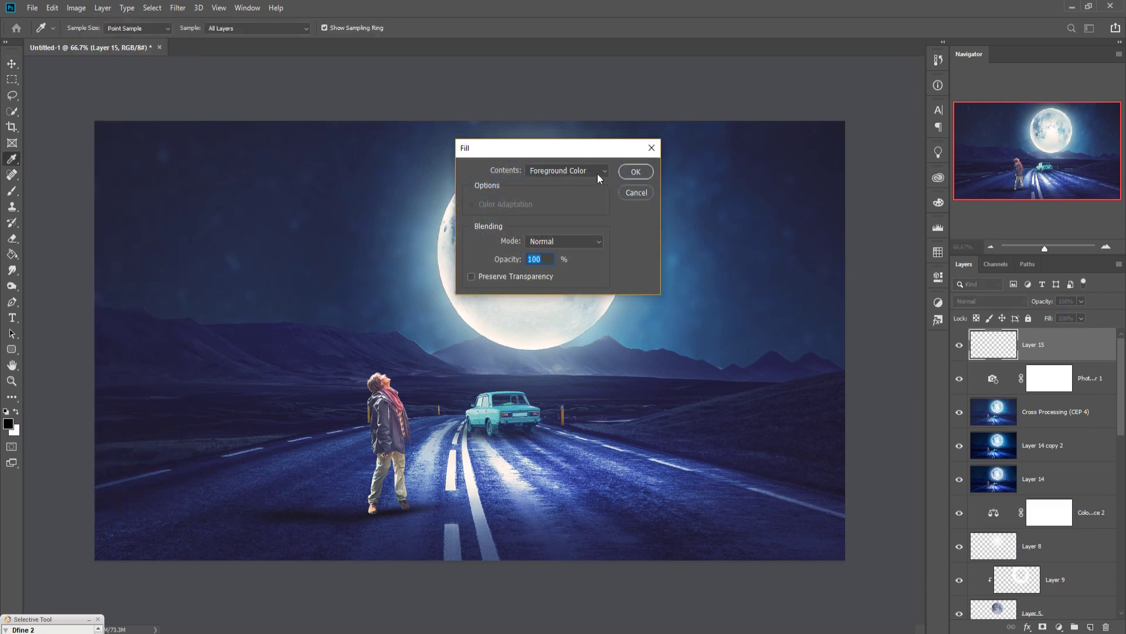
{"action": "left_click", "coordinate": [597, 171]}
{"action": "left_click", "coordinate": [544, 275]}
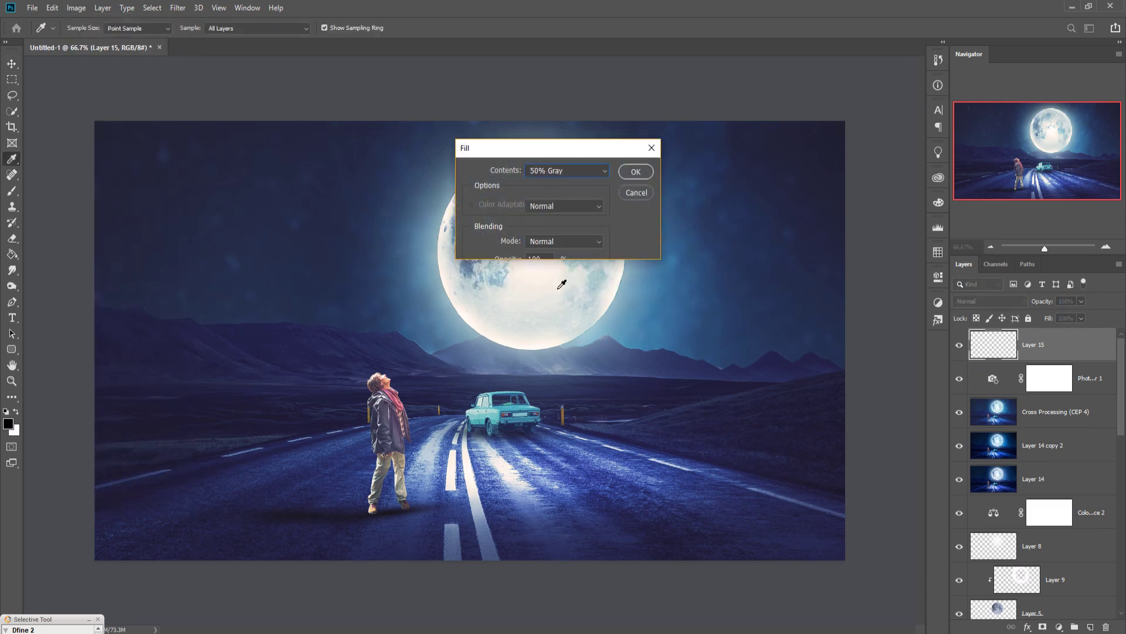
{"action": "left_click", "coordinate": [636, 172]}
{"action": "key", "text": "v"}
Set the gray layer to Overlay and stamp the visible image into a new layer.
{"action": "left_click", "coordinate": [1011, 302]}
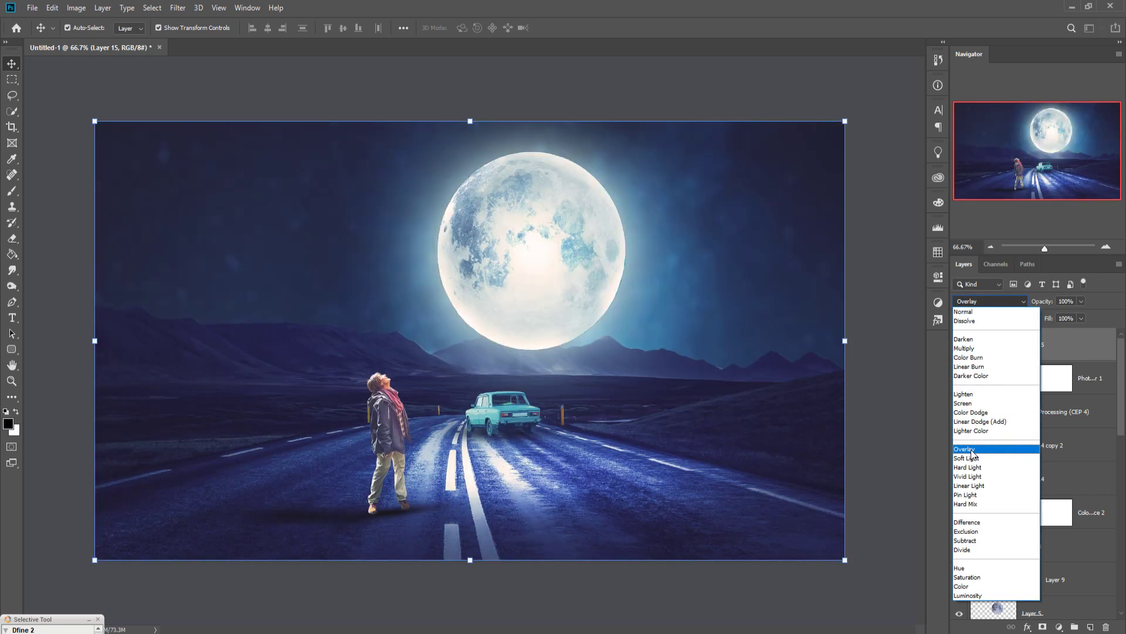
{"action": "left_click", "coordinate": [972, 450]}
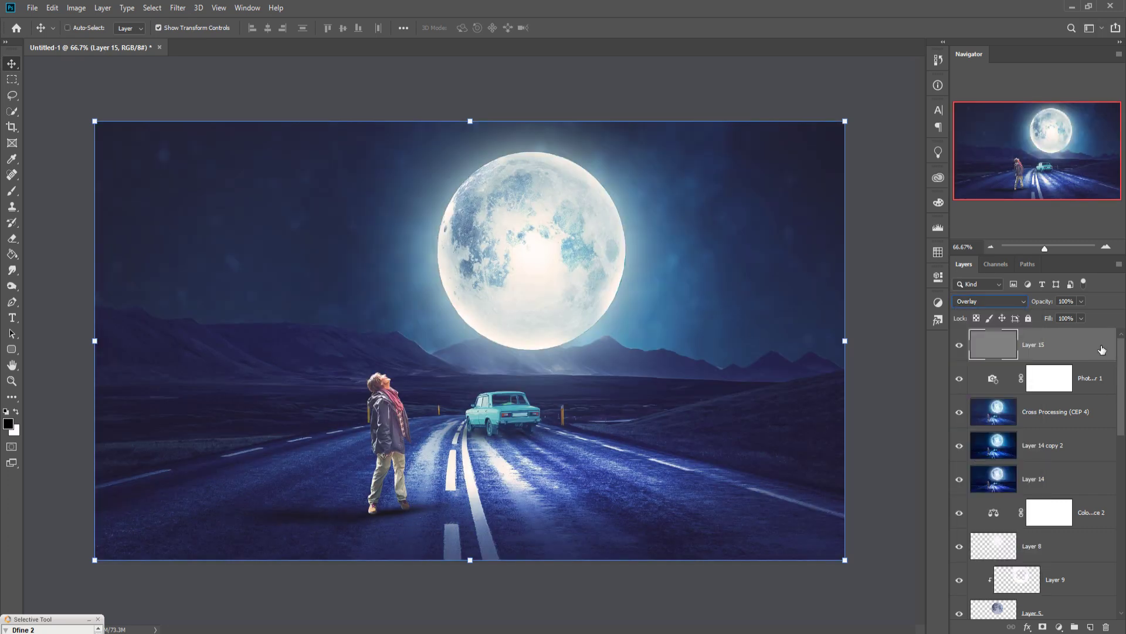
{"action": "key", "text": "ctrl+shift+alt+e"}
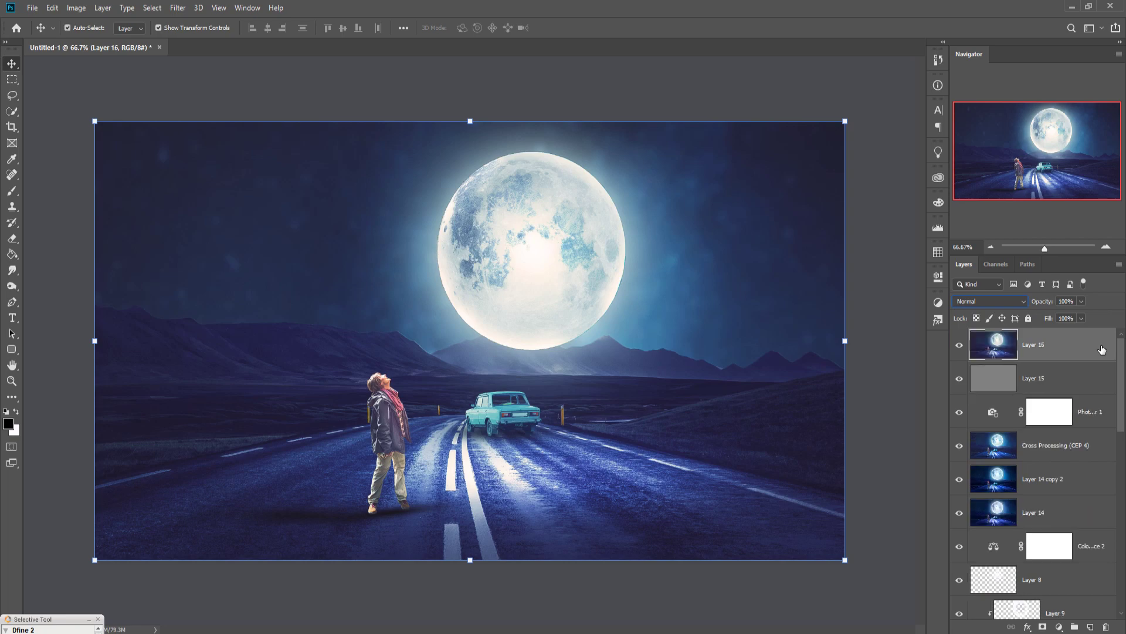